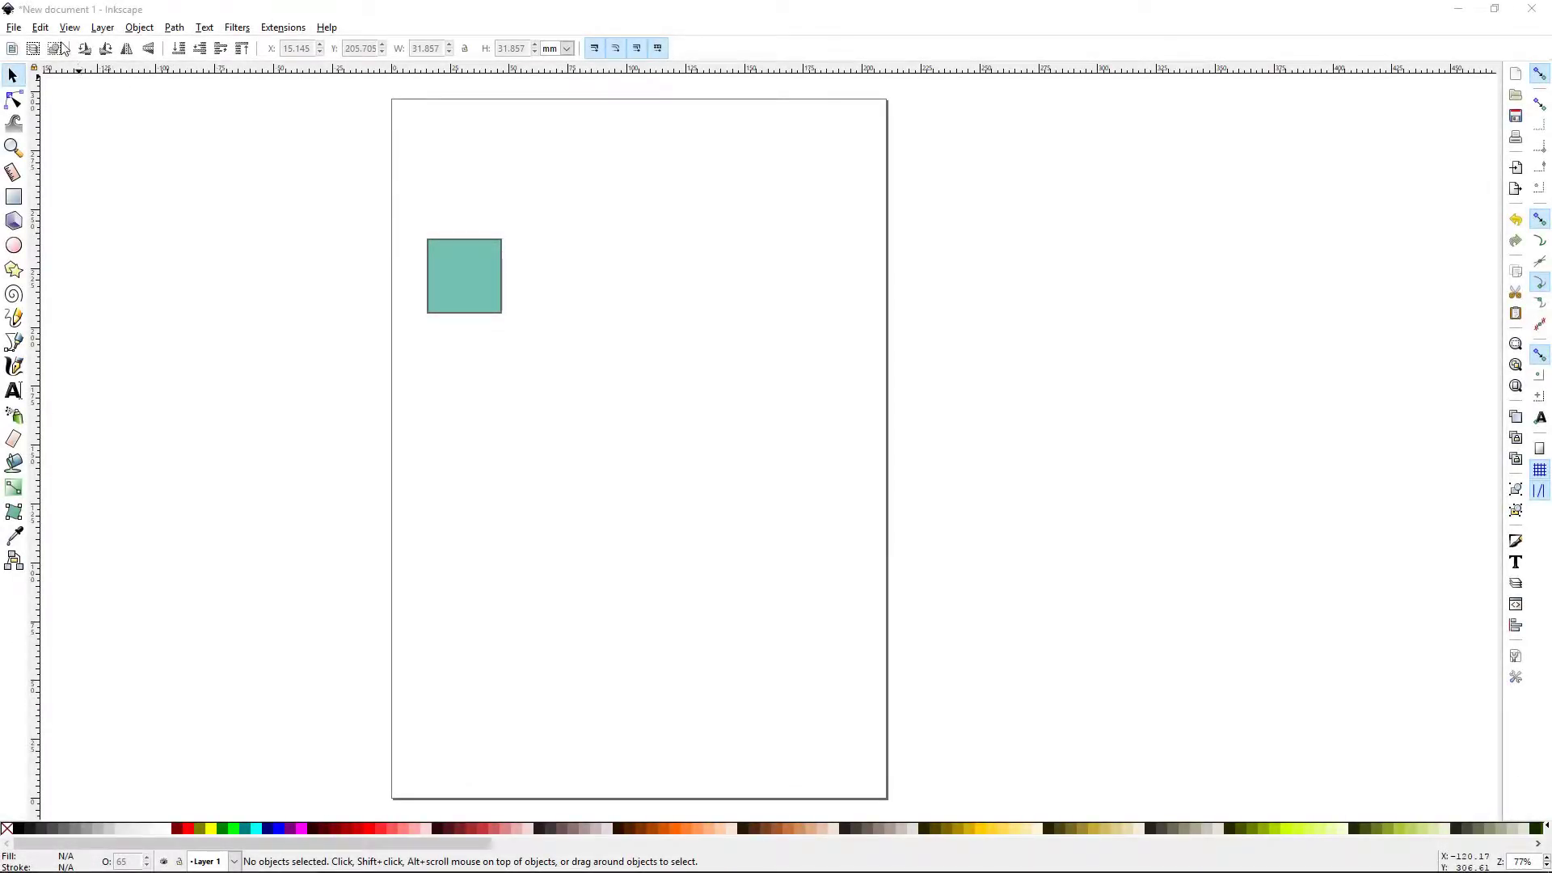
# Step: Open Create Tiled Clones, keep P1: simple translation symmetry, and select the teal square
pyautogui.click(40, 29)
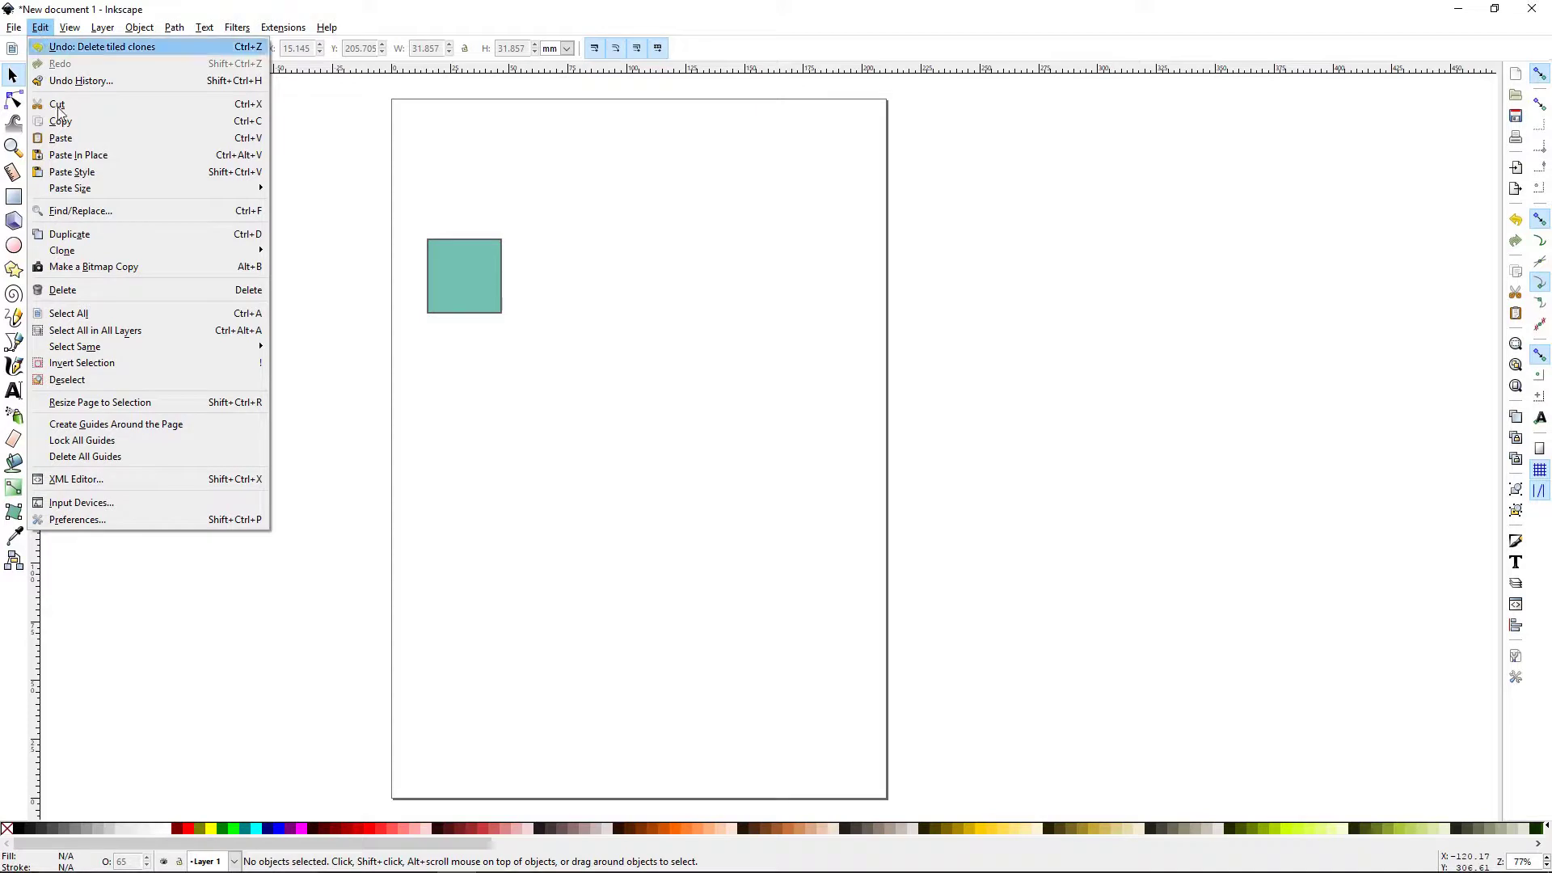
pyautogui.moveTo(80, 256)
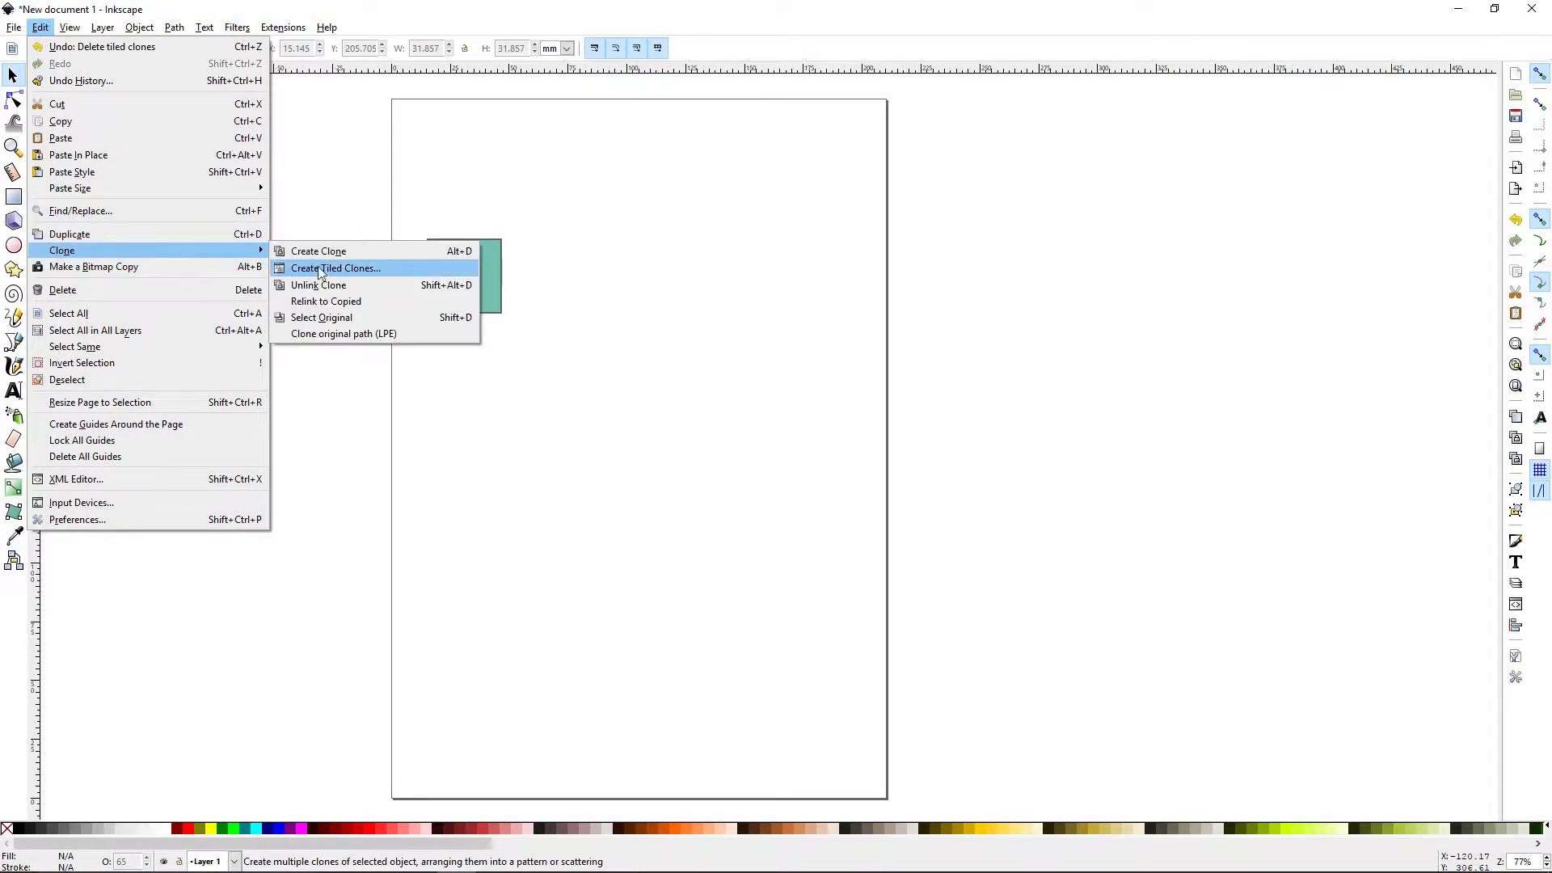
pyautogui.click(375, 277)
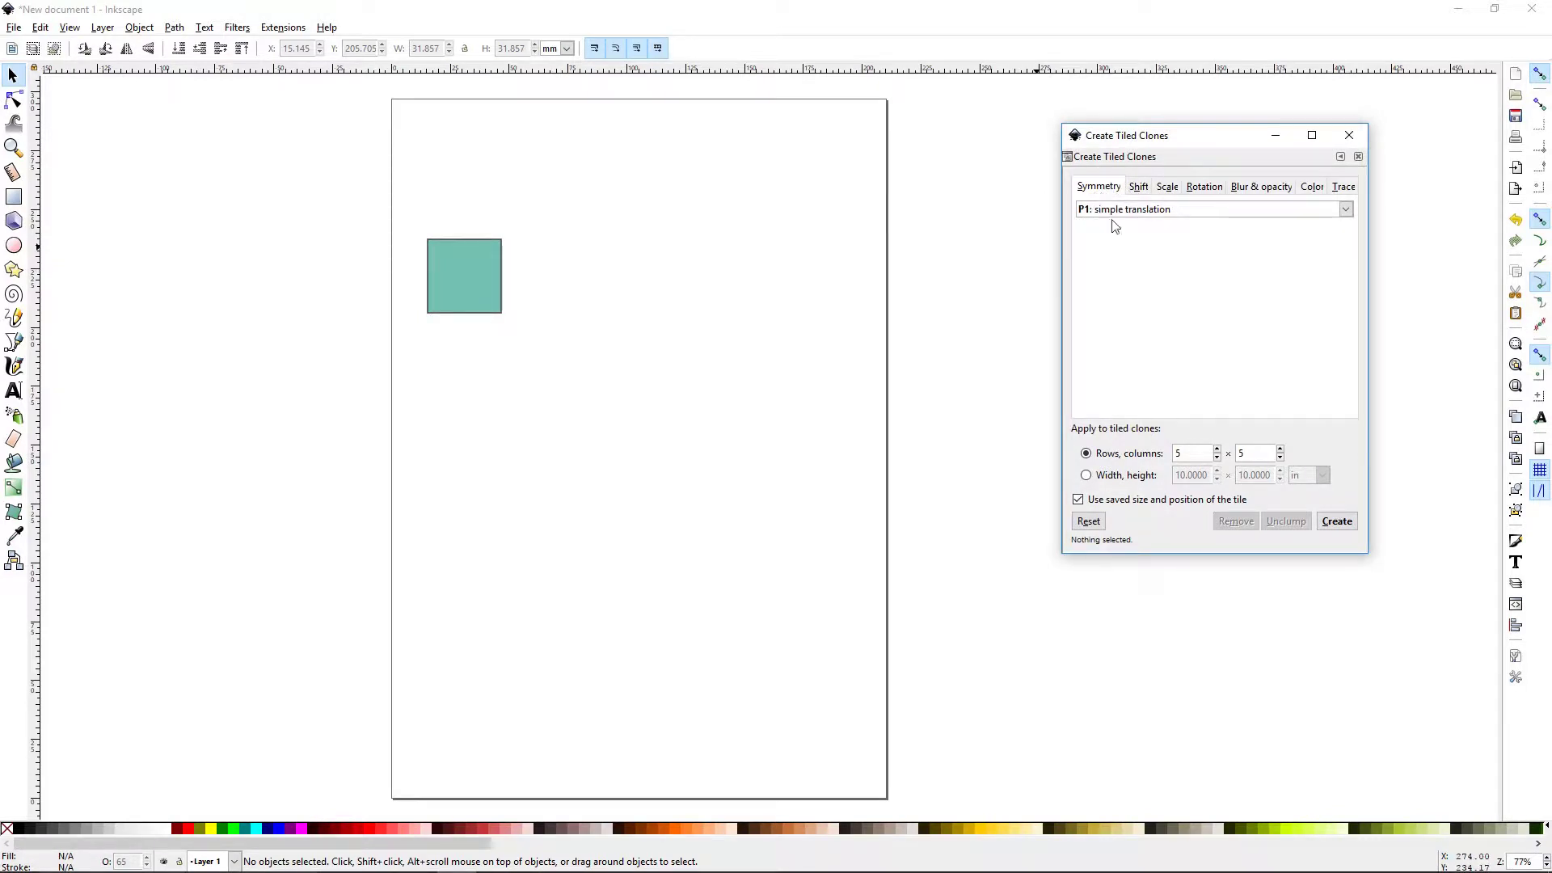
pyautogui.click(1345, 210)
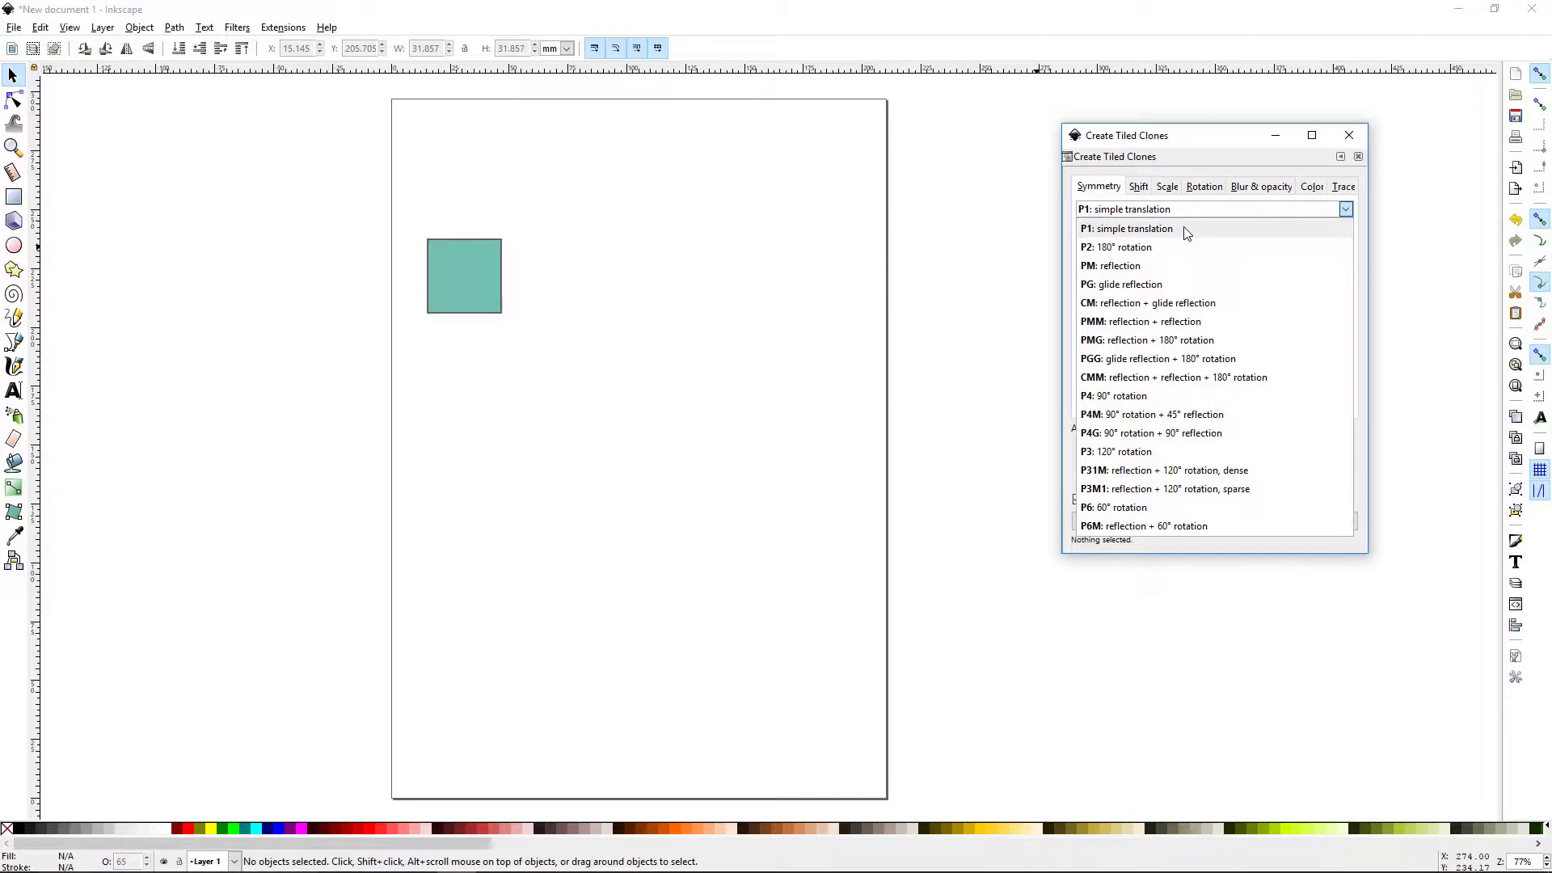
pyautogui.click(1099, 189)
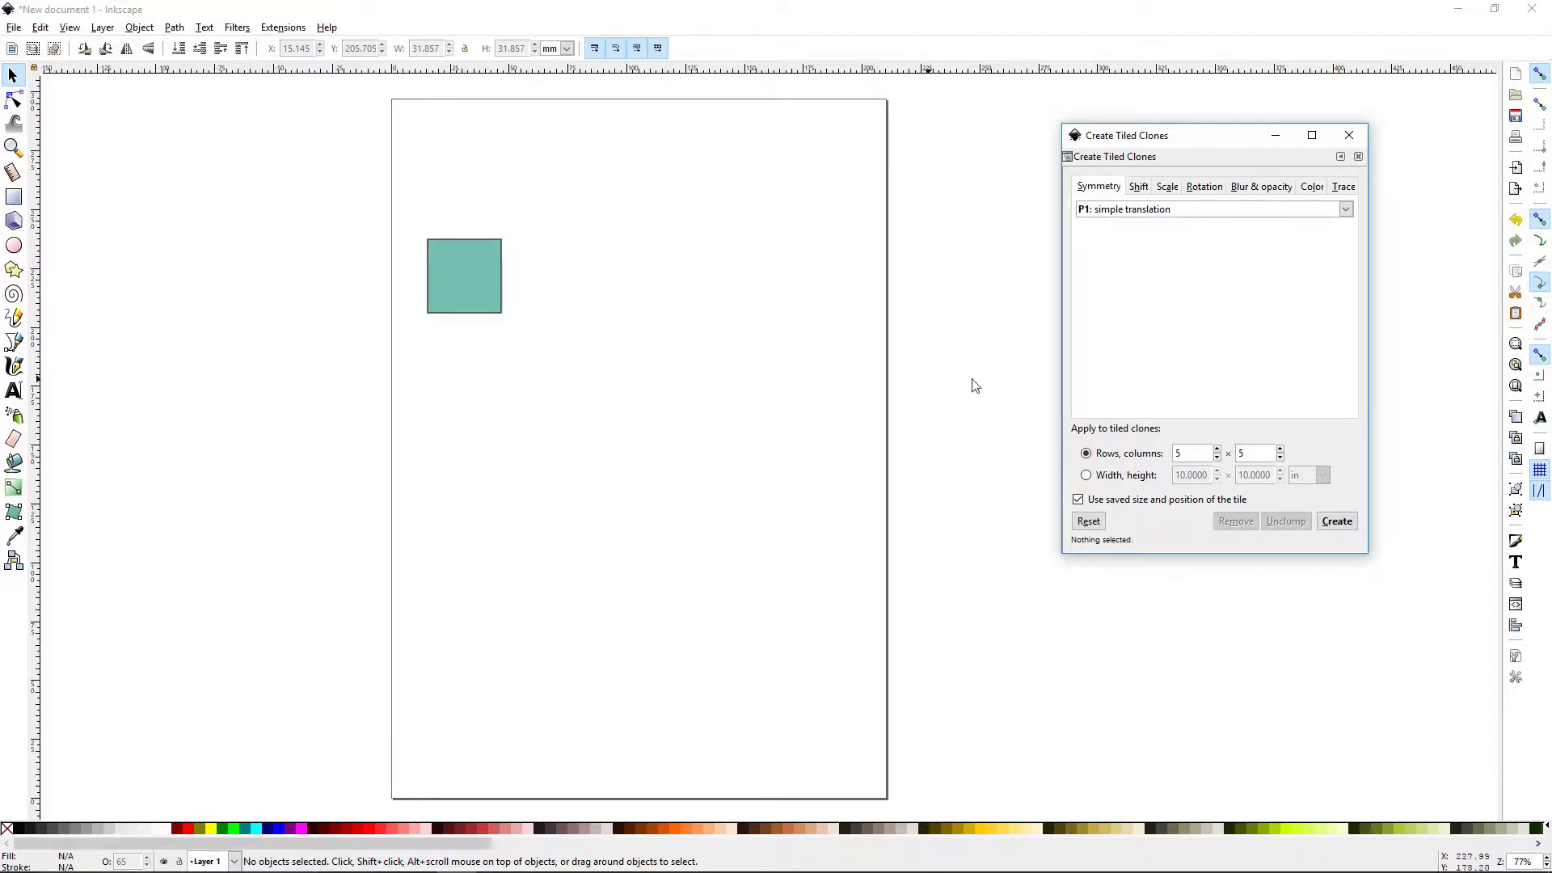
pyautogui.click(457, 279)
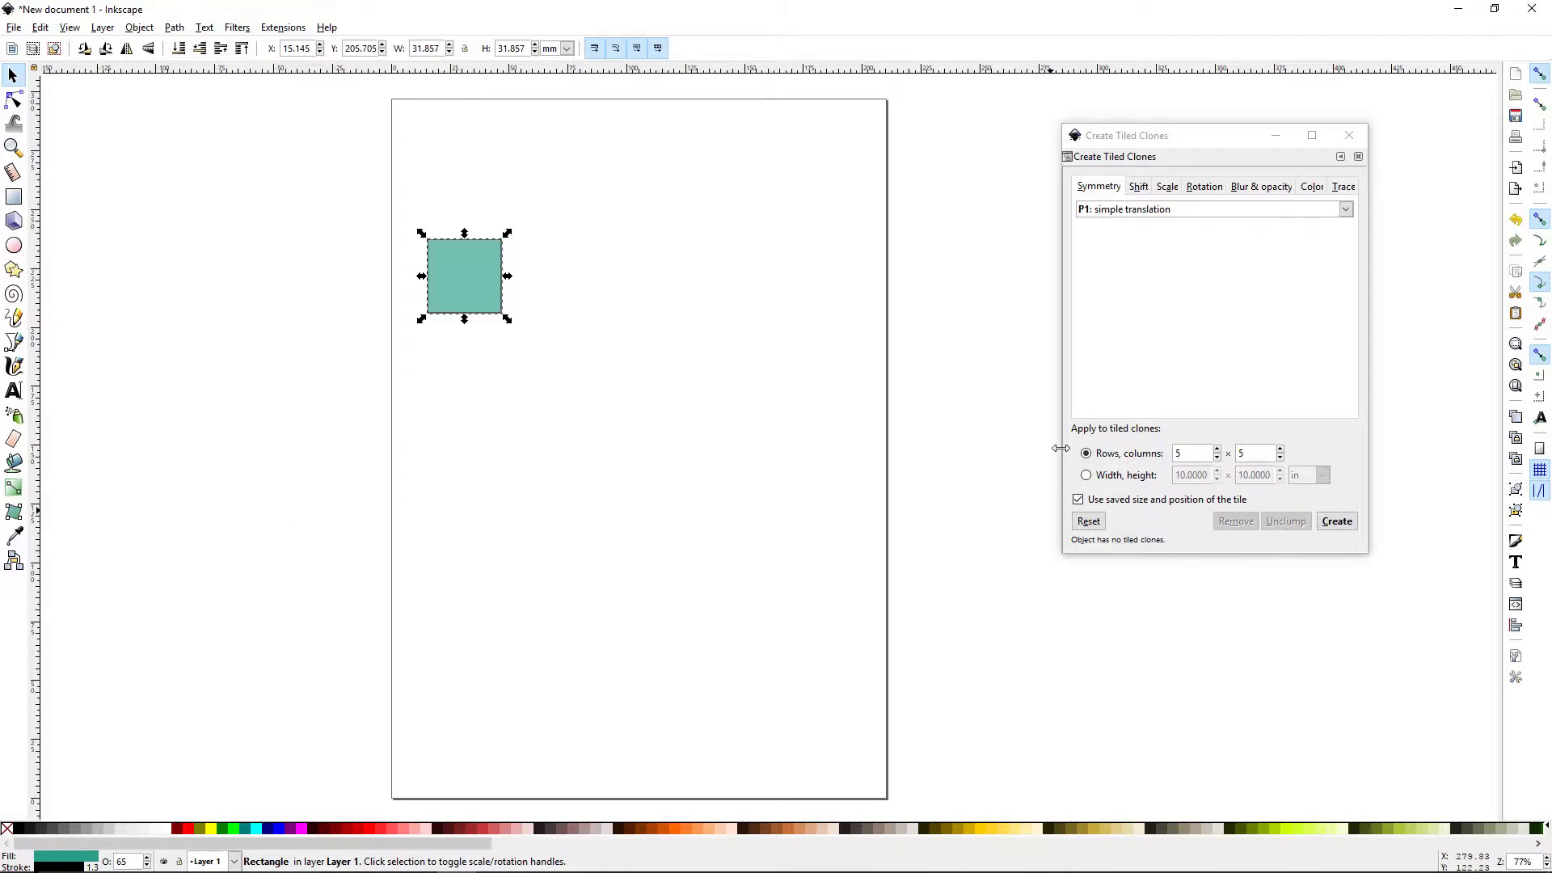
pyautogui.click(1338, 524)
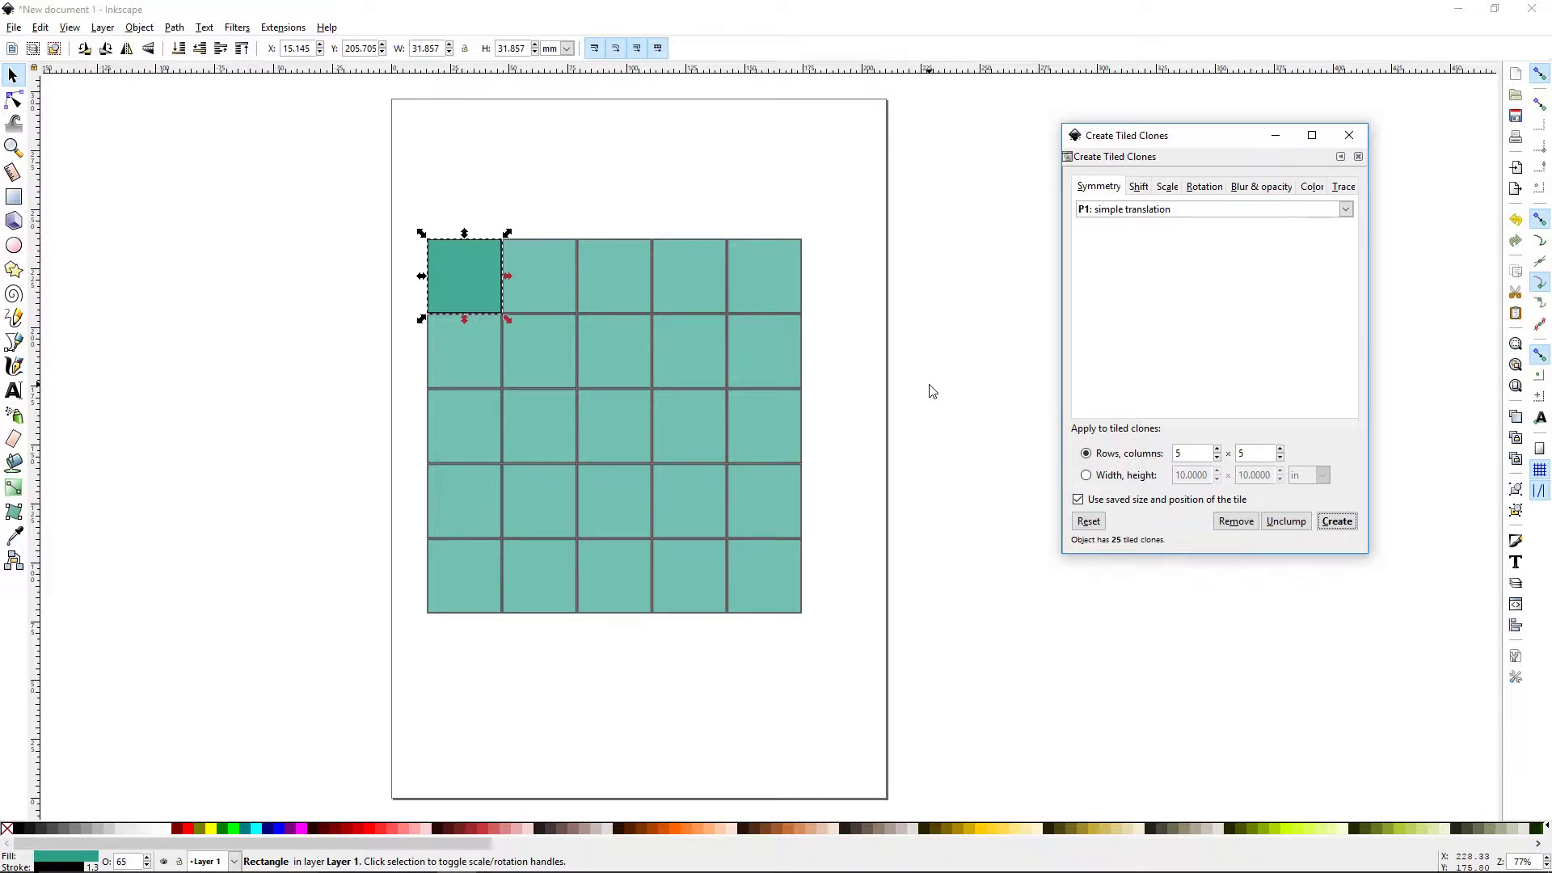
pyautogui.click(588, 194)
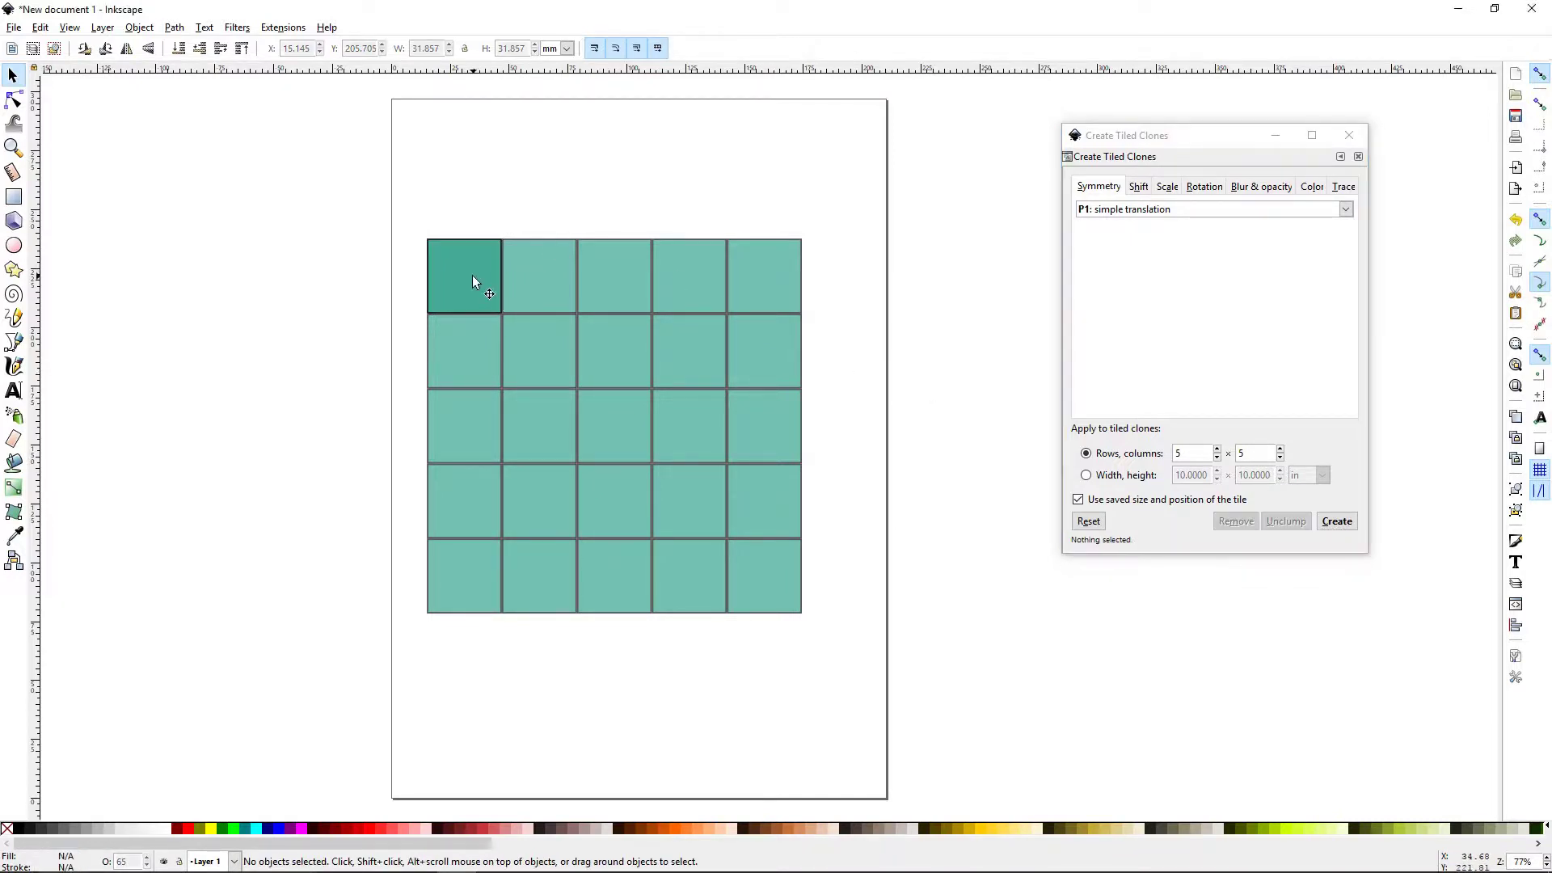
pyautogui.moveTo(472, 281); pyautogui.dragTo(223, 307)
pyautogui.moveTo(422, 259); pyautogui.dragTo(399, 235)
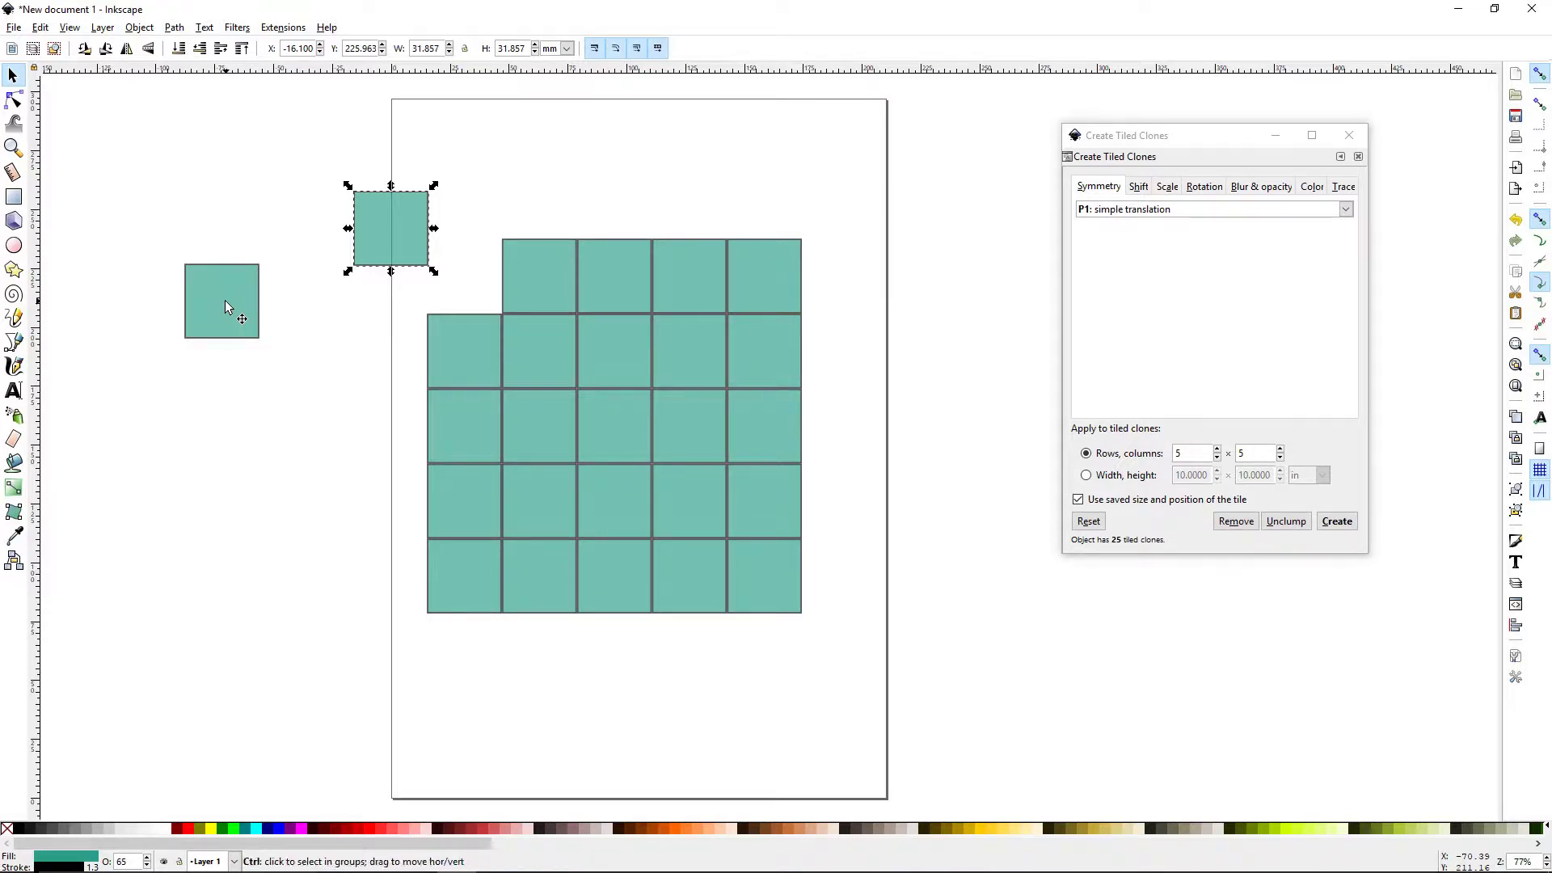
pyautogui.hotkey('ctrl', 'z')
pyautogui.hotkey('ctrl', 'z')
pyautogui.click(284, 313)
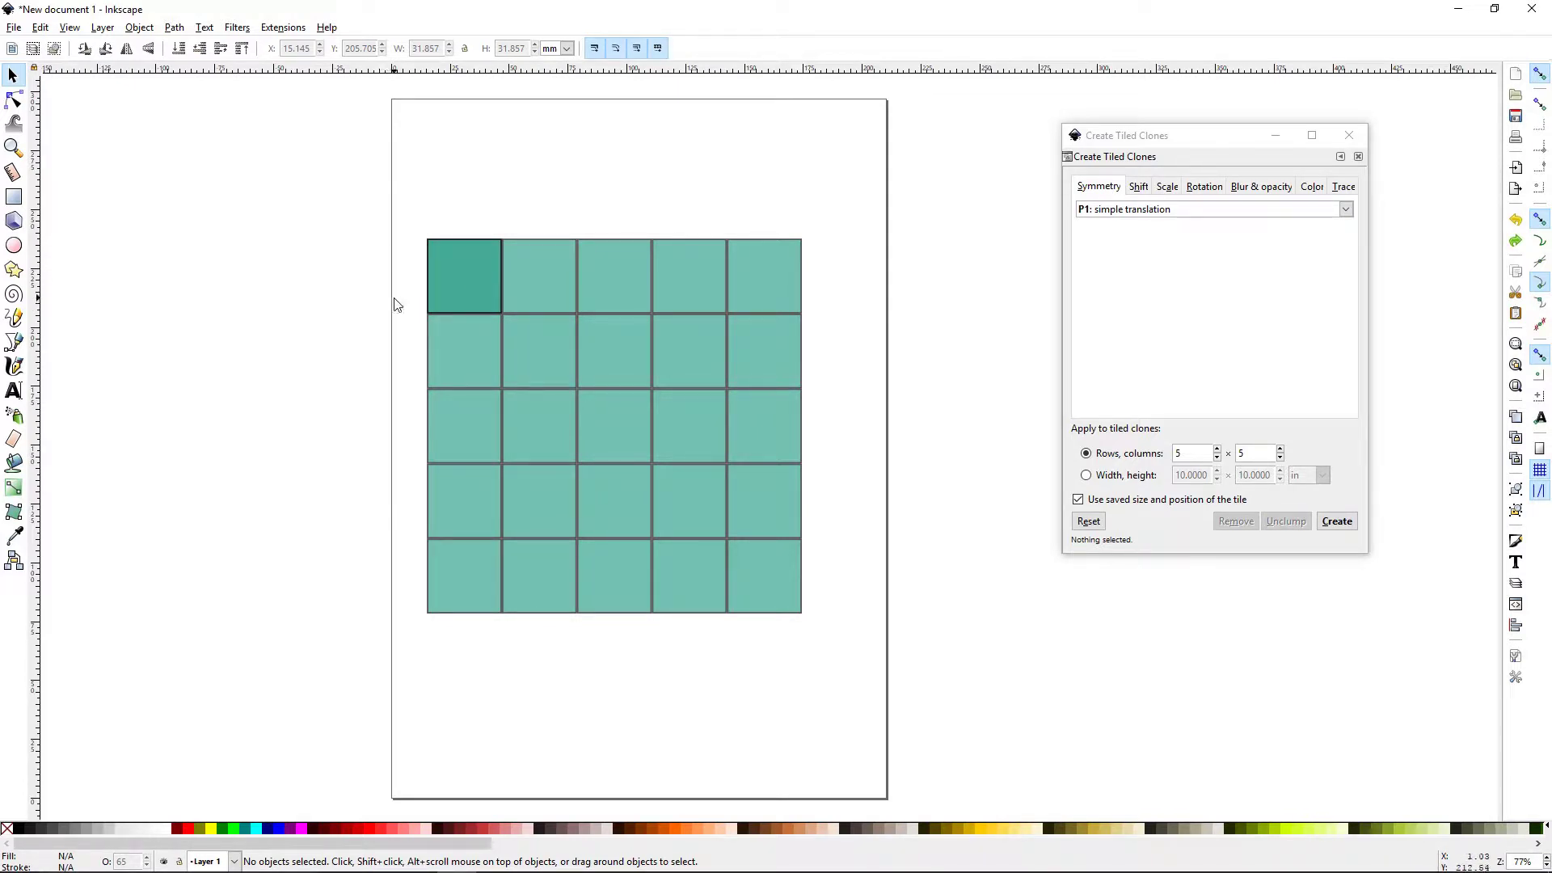
pyautogui.moveTo(467, 287); pyautogui.dragTo(342, 288)
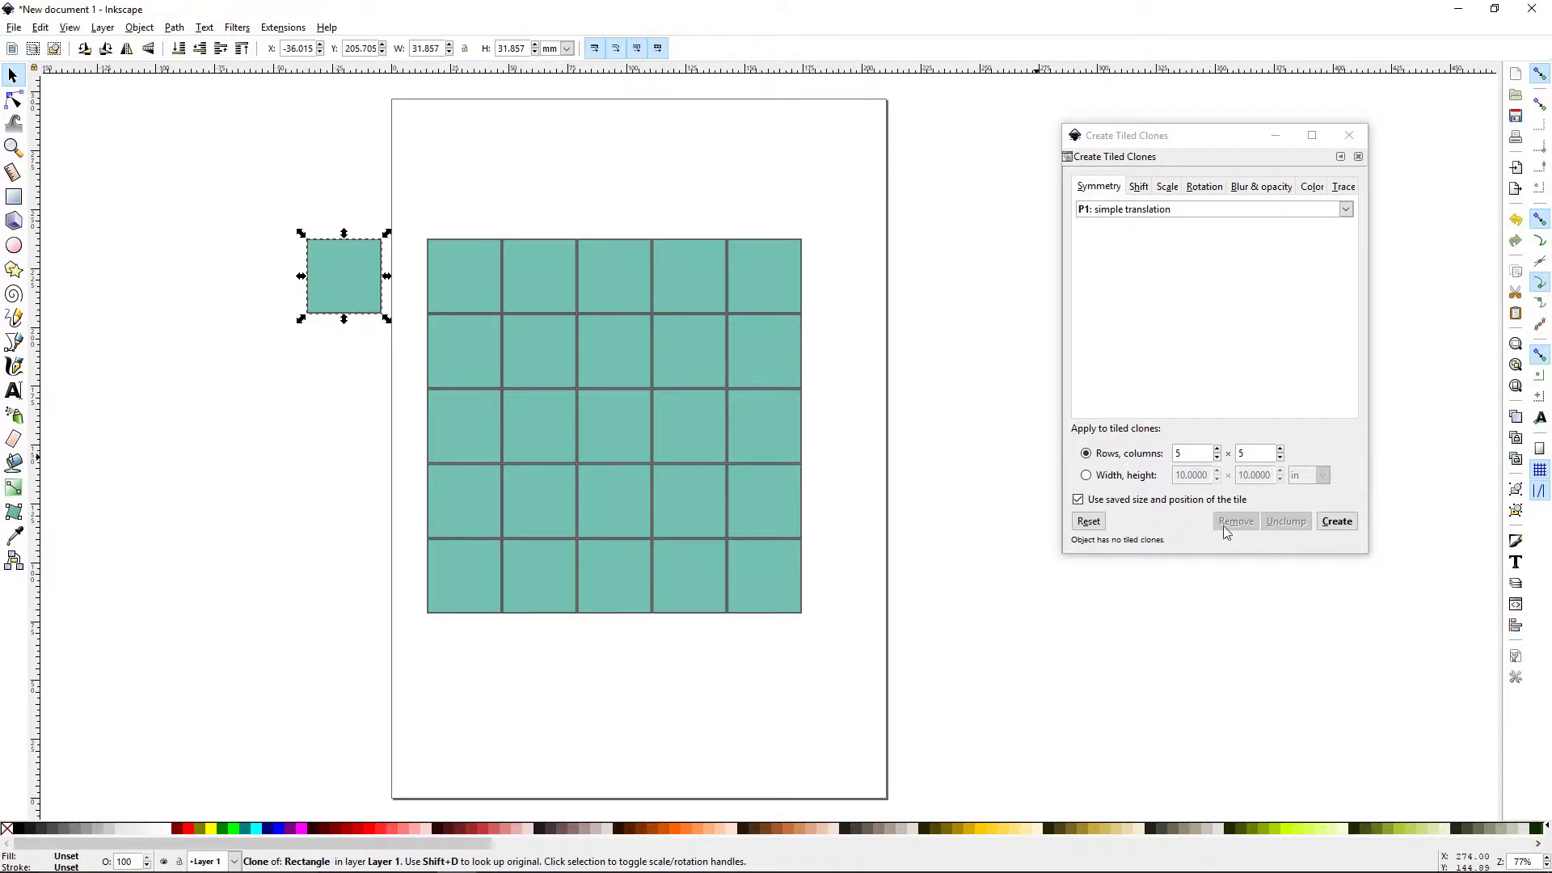
pyautogui.click(439, 281)
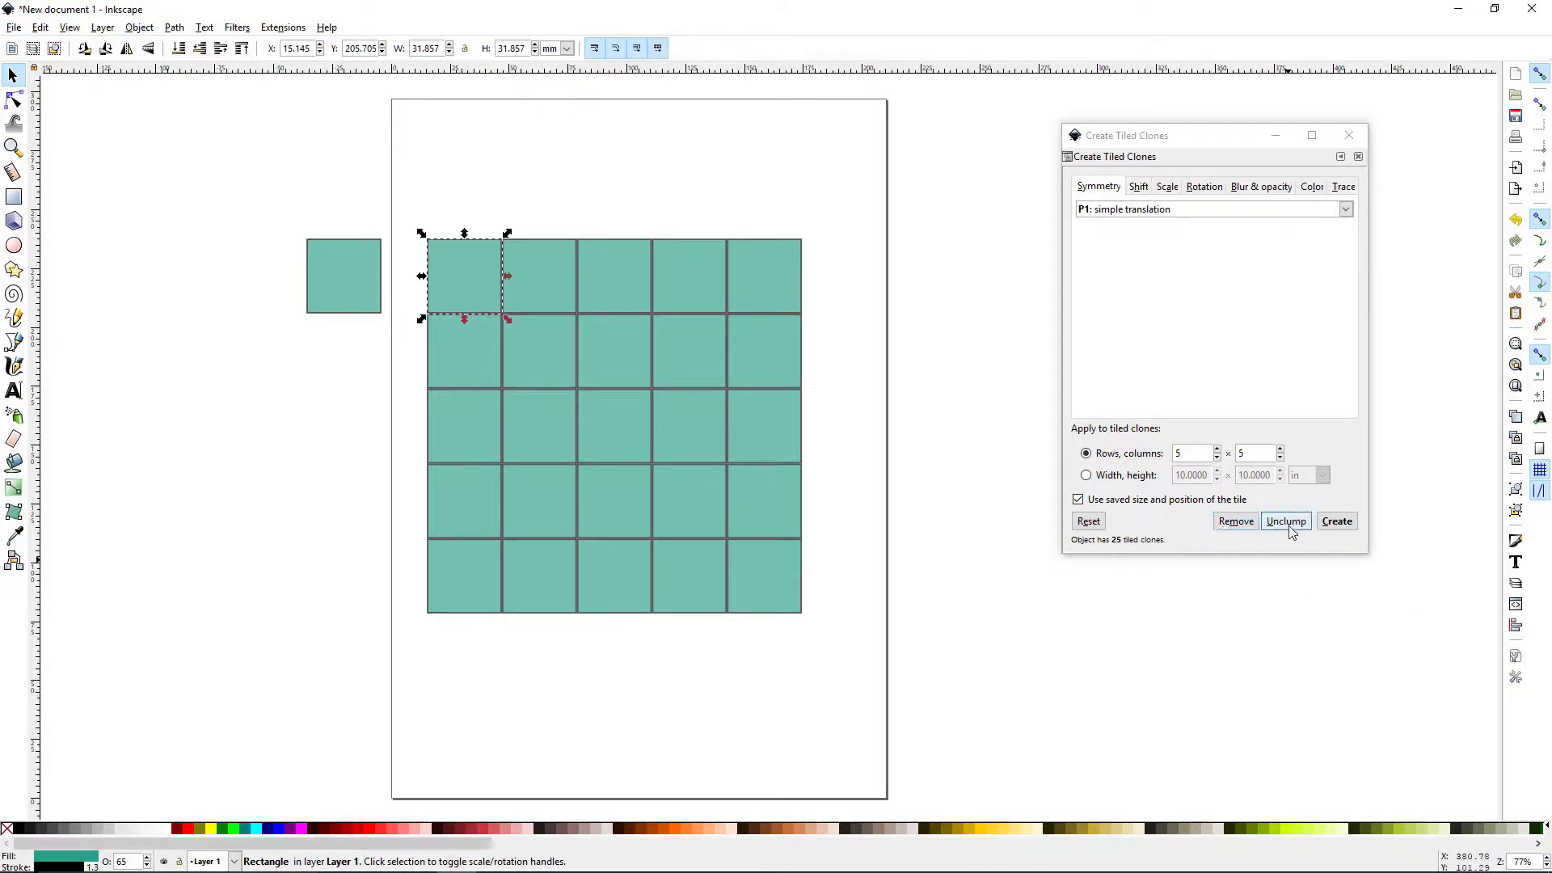
# Step: Recreate and unclump the clones several times, remove them, then switch to a 10 × 10 in area fill
pyautogui.click(1235, 521)
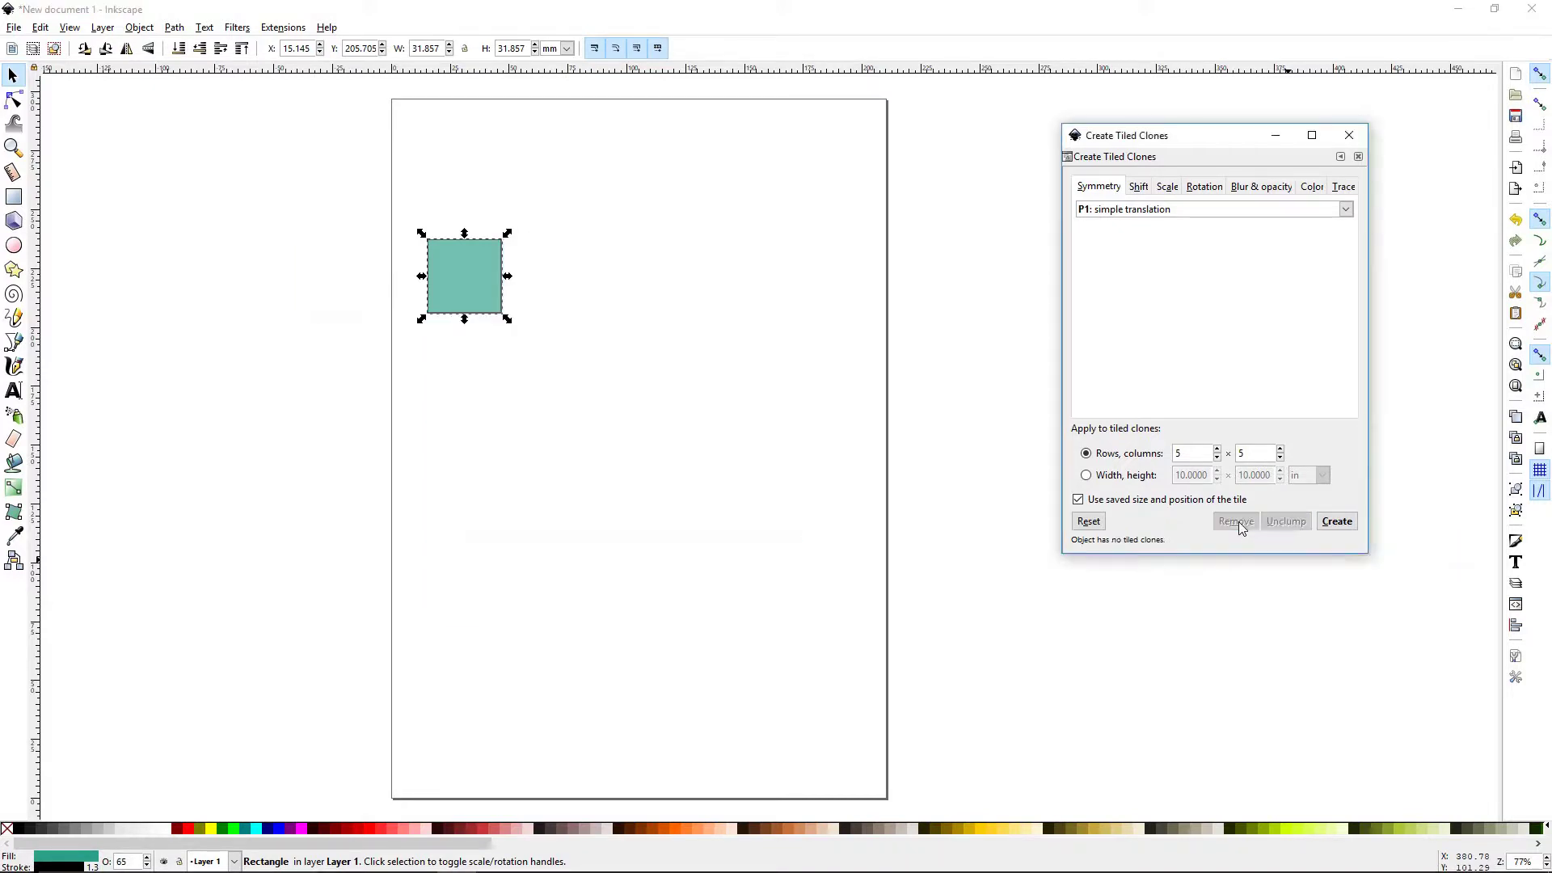
pyautogui.click(1335, 523)
pyautogui.click(1285, 522)
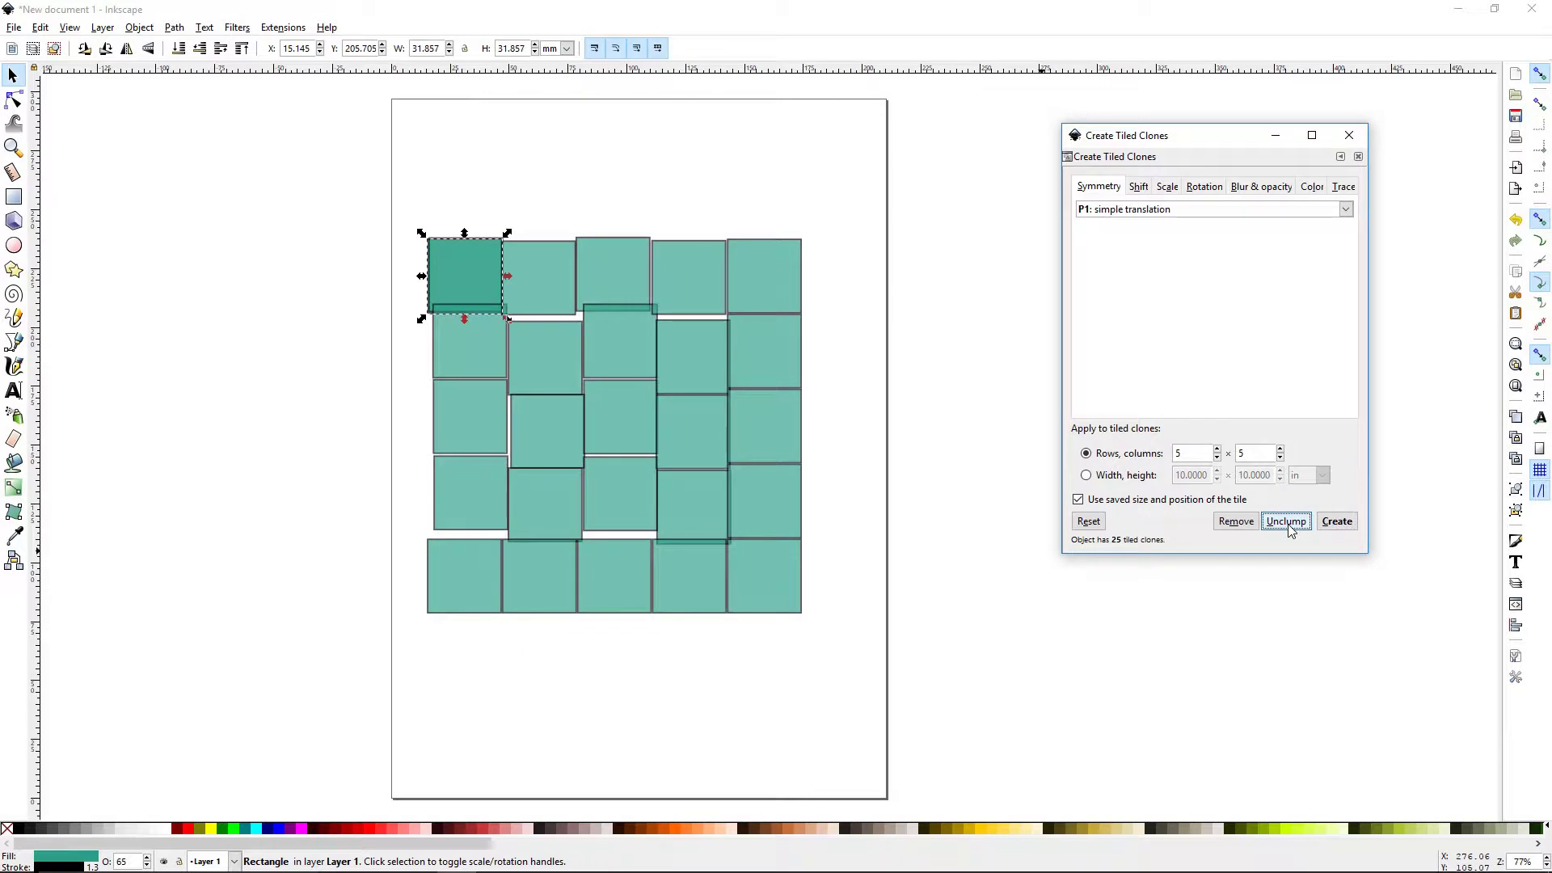
pyautogui.click(1285, 521)
pyautogui.click(1286, 521)
pyautogui.click(1286, 521)
pyautogui.click(1286, 521)
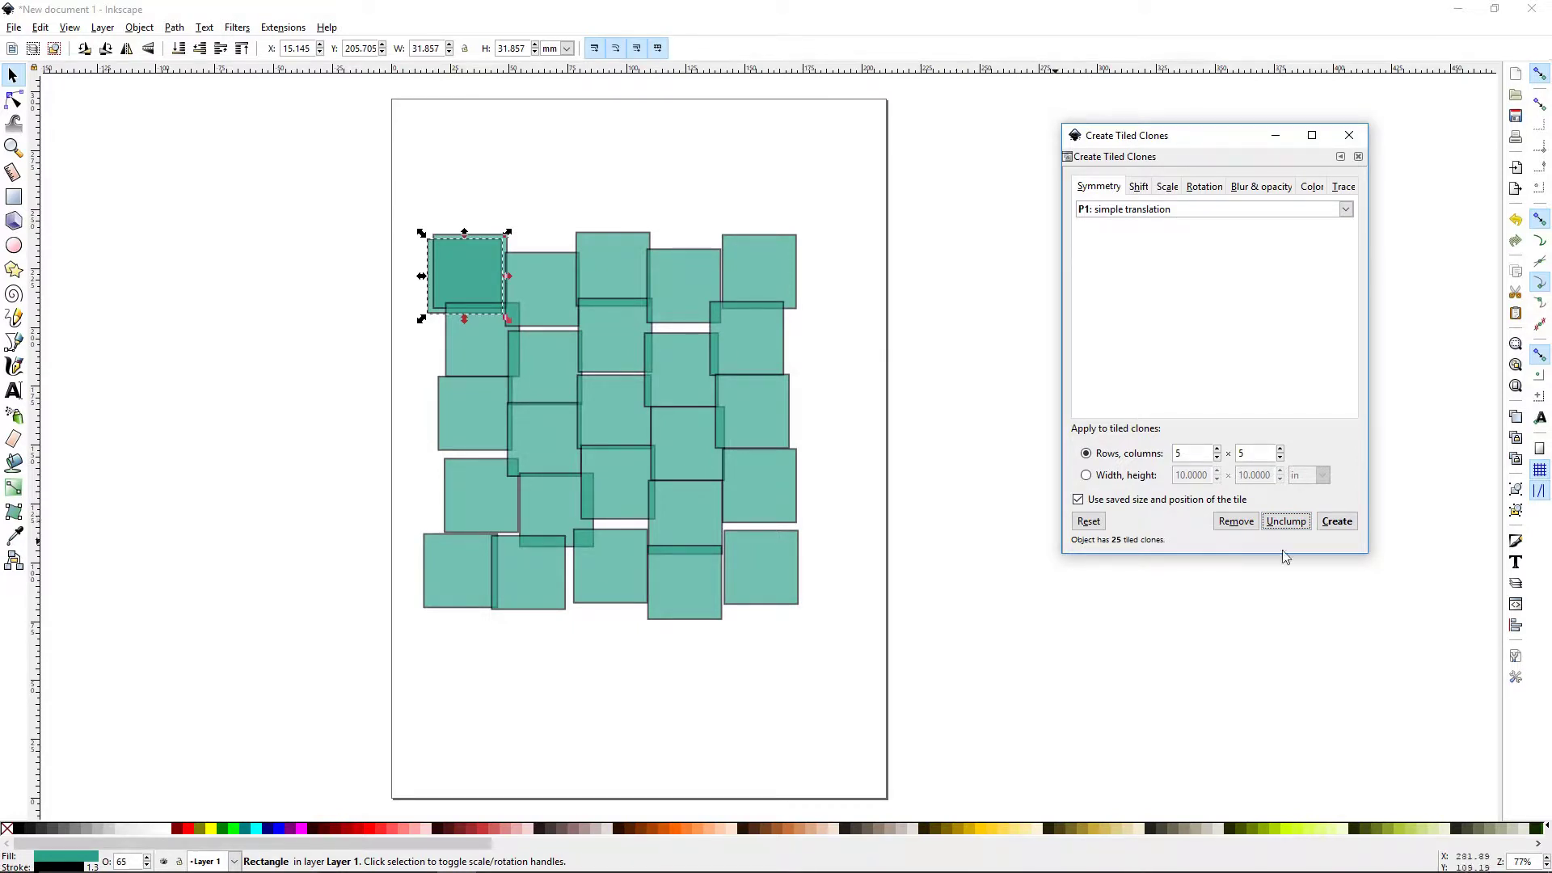
pyautogui.click(1246, 522)
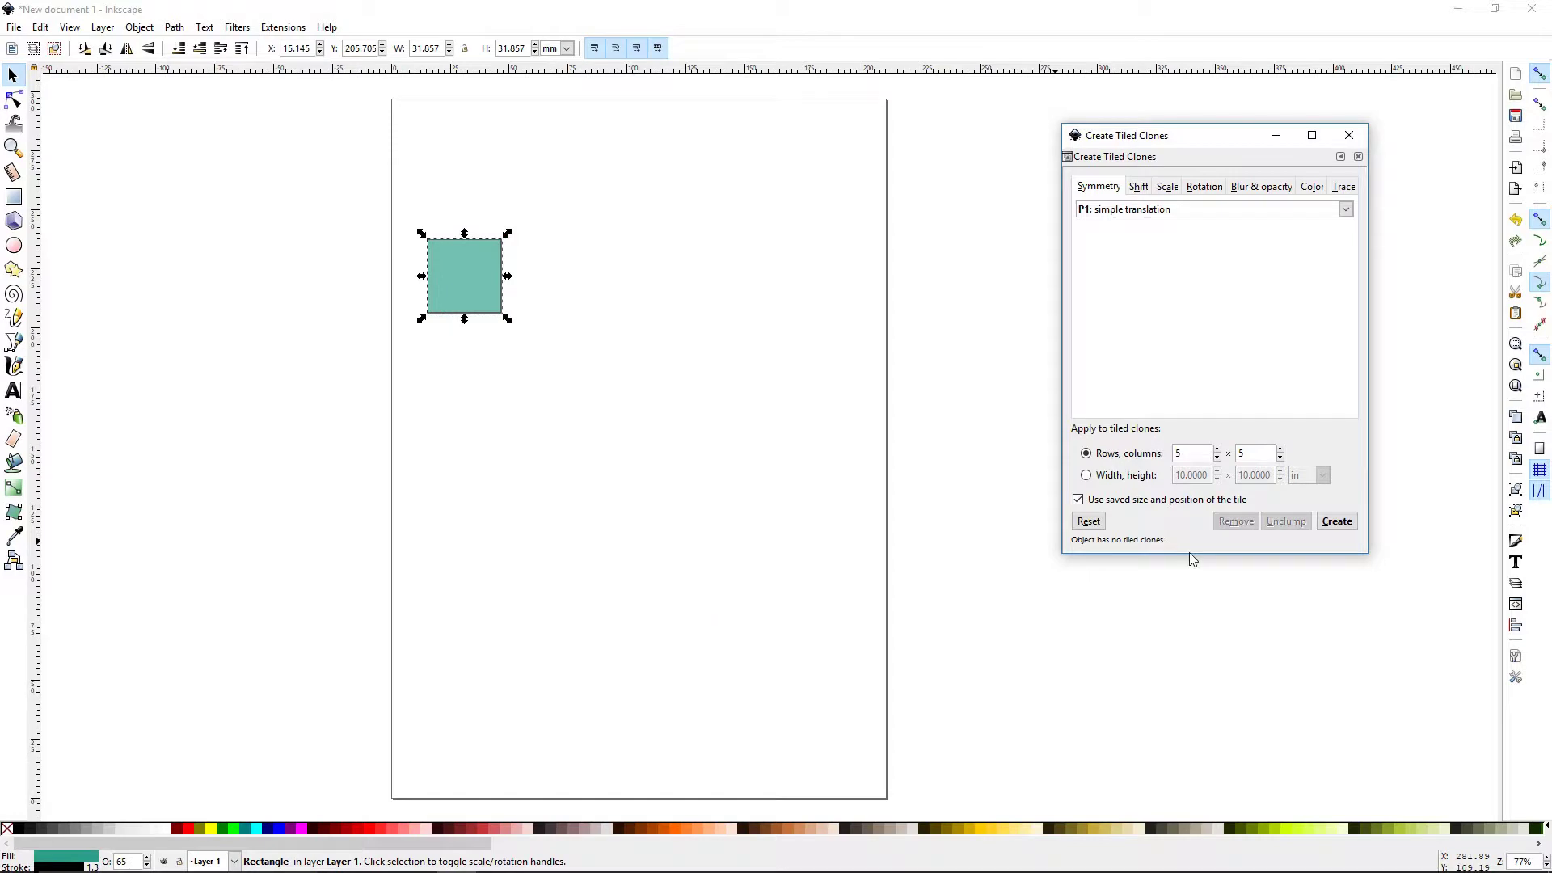
pyautogui.click(1085, 475)
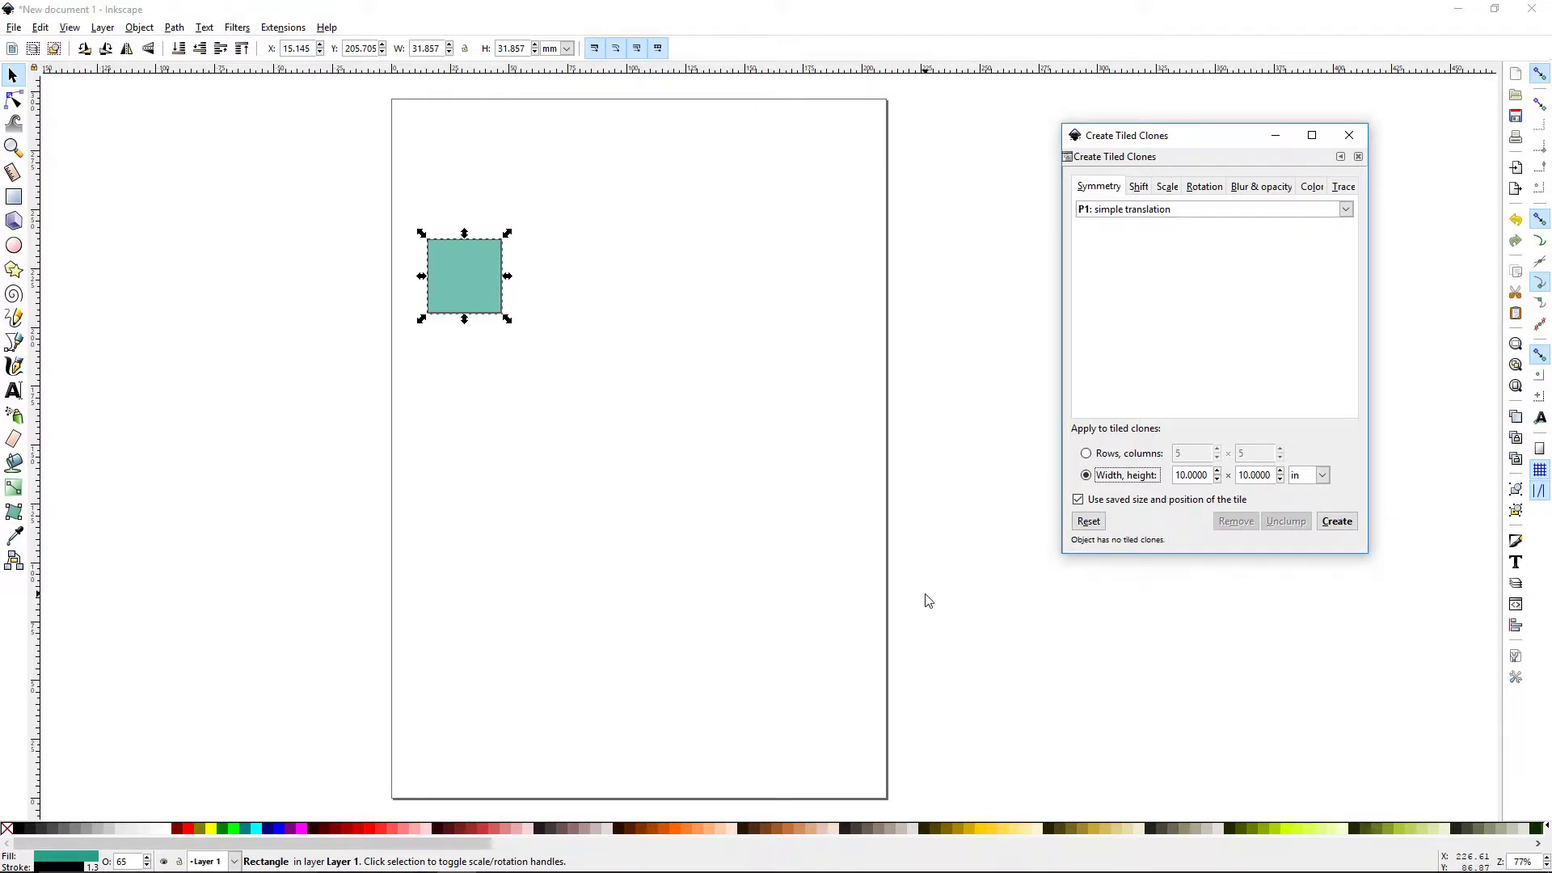
# Step: Fill the 10 × 10 in area with 64 clones, remove them, and revert to 5 × 5 rows and columns
pyautogui.click(1321, 477)
pyautogui.click(1322, 479)
pyautogui.click(1336, 522)
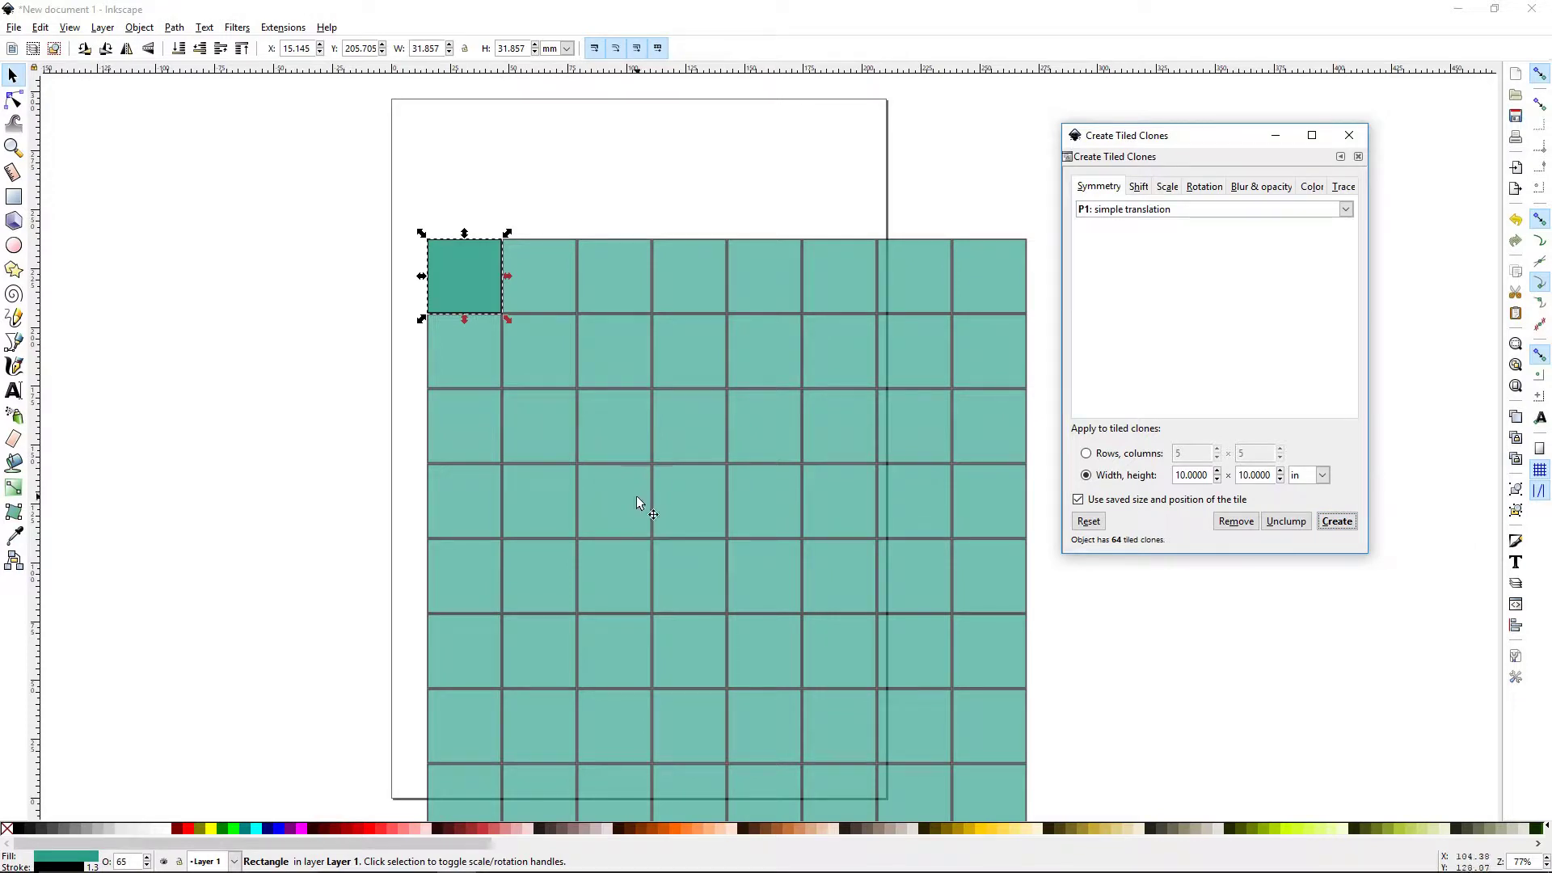
pyautogui.click(1231, 524)
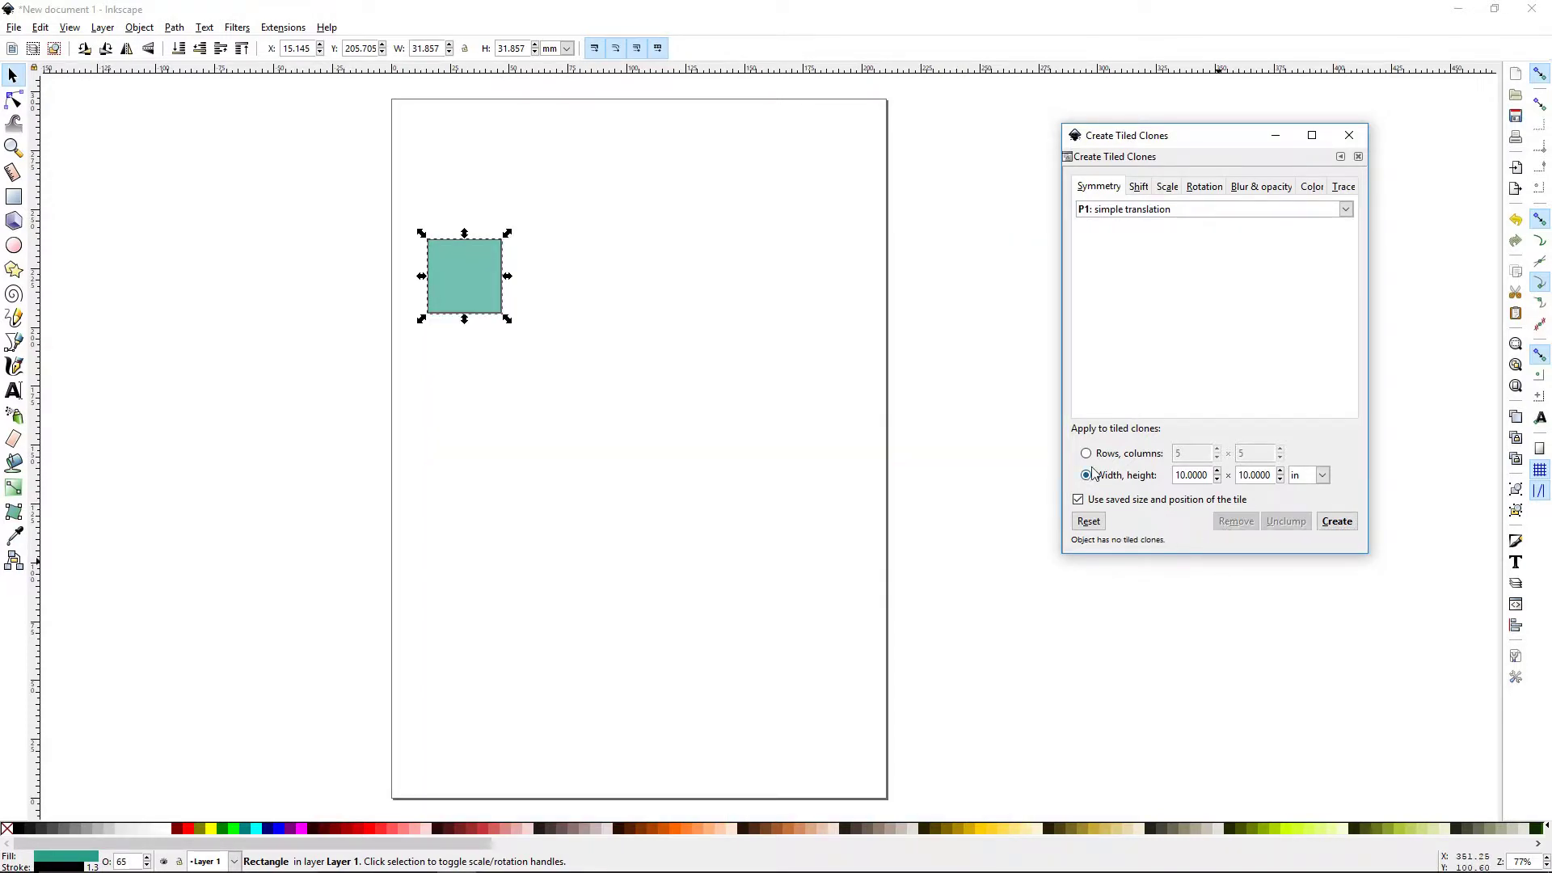
pyautogui.click(1087, 453)
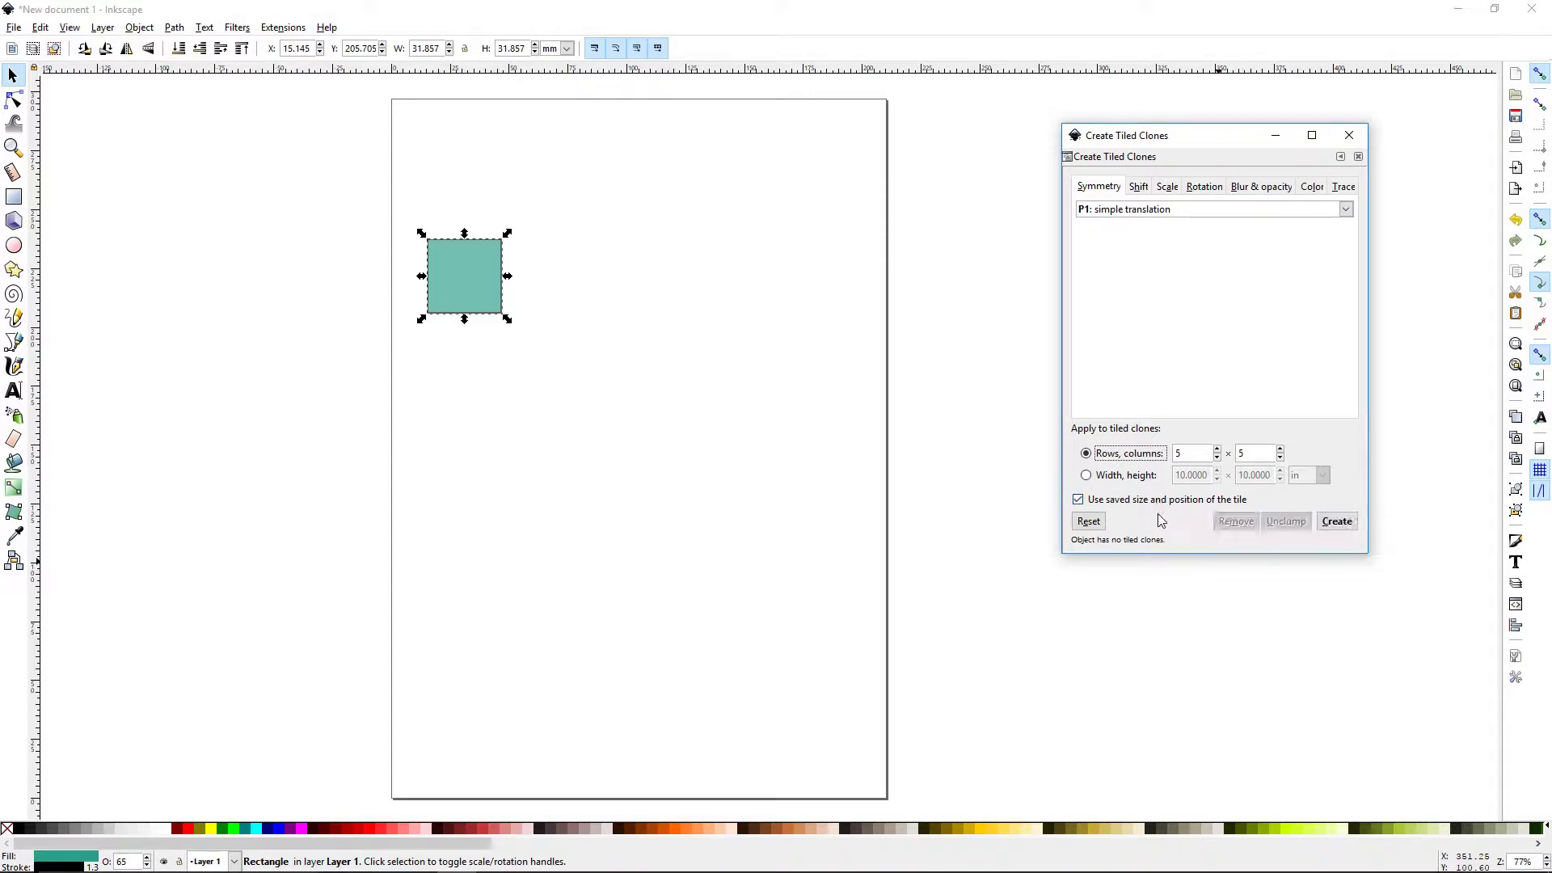
# Step: With the Shift settings showing, create and then remove a plain 5 × 5 clone grid
pyautogui.click(1139, 186)
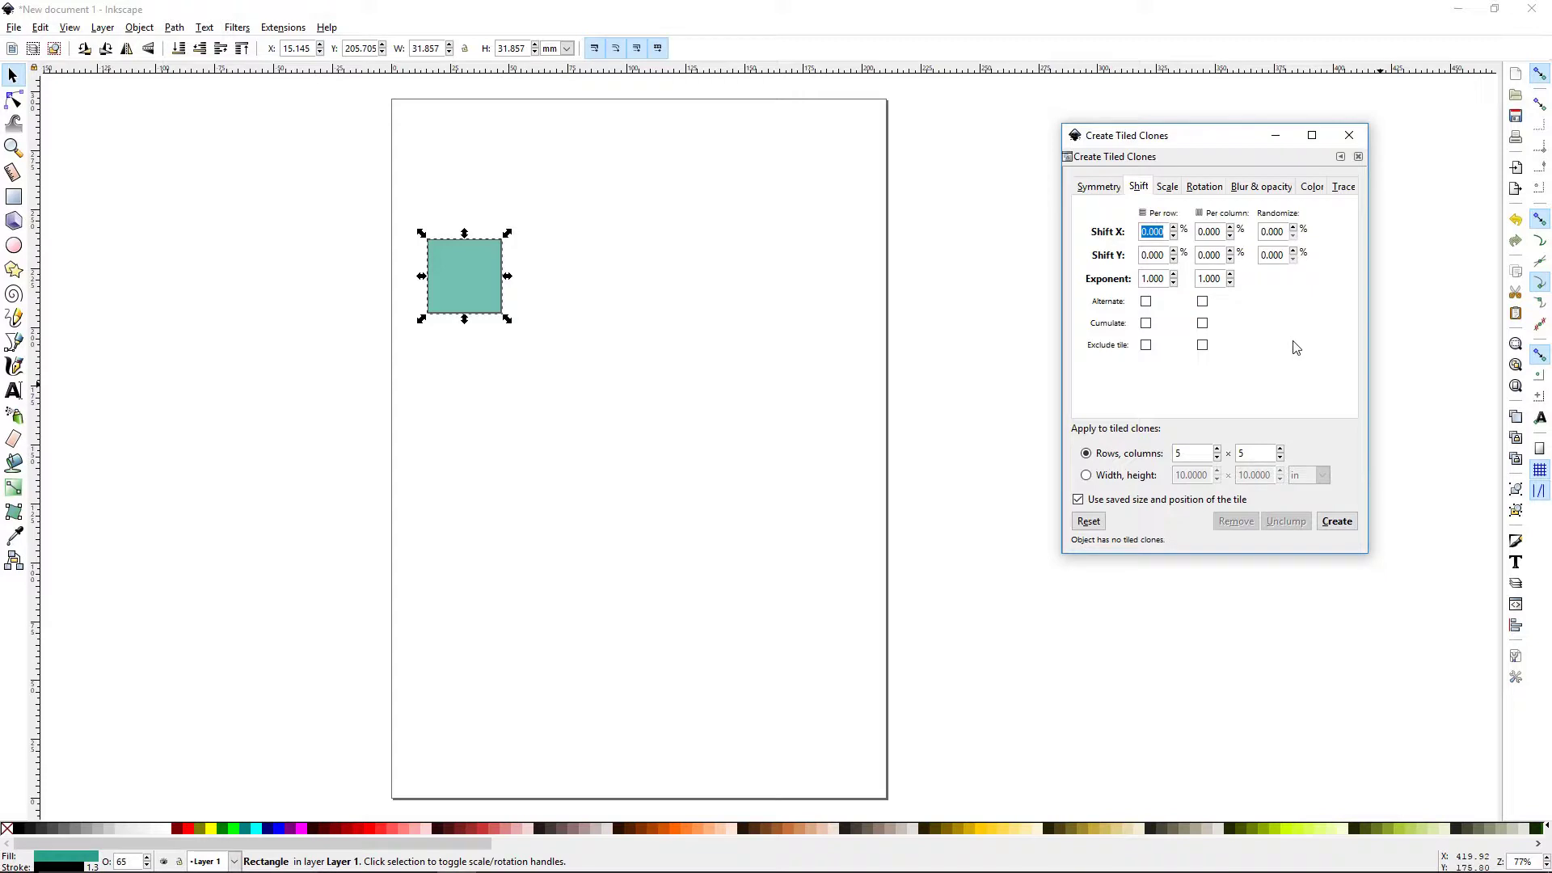
pyautogui.click(1101, 190)
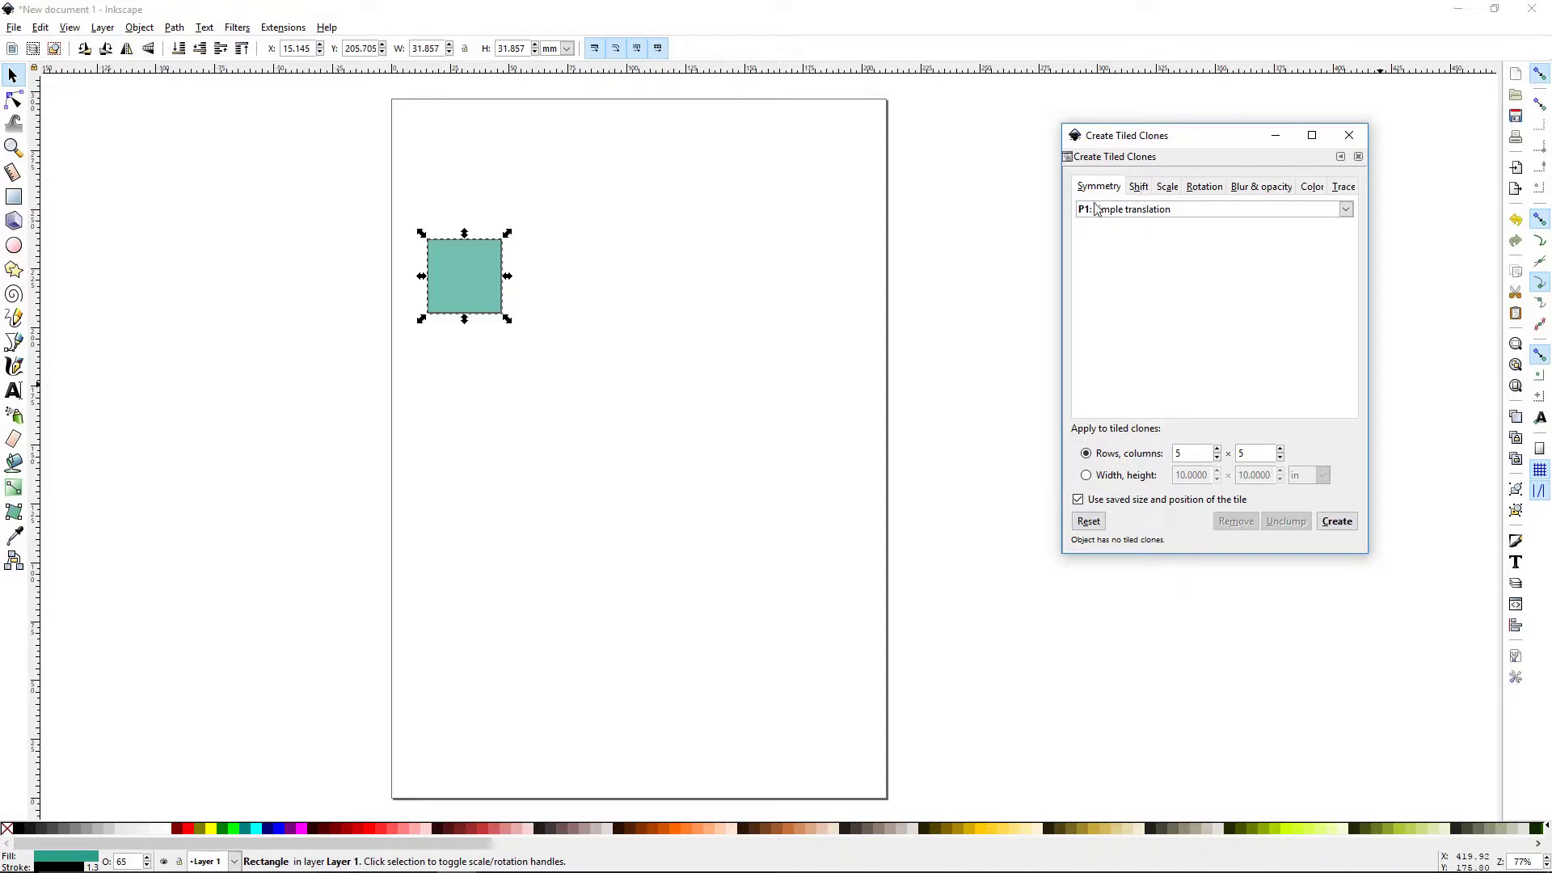
pyautogui.click(1140, 192)
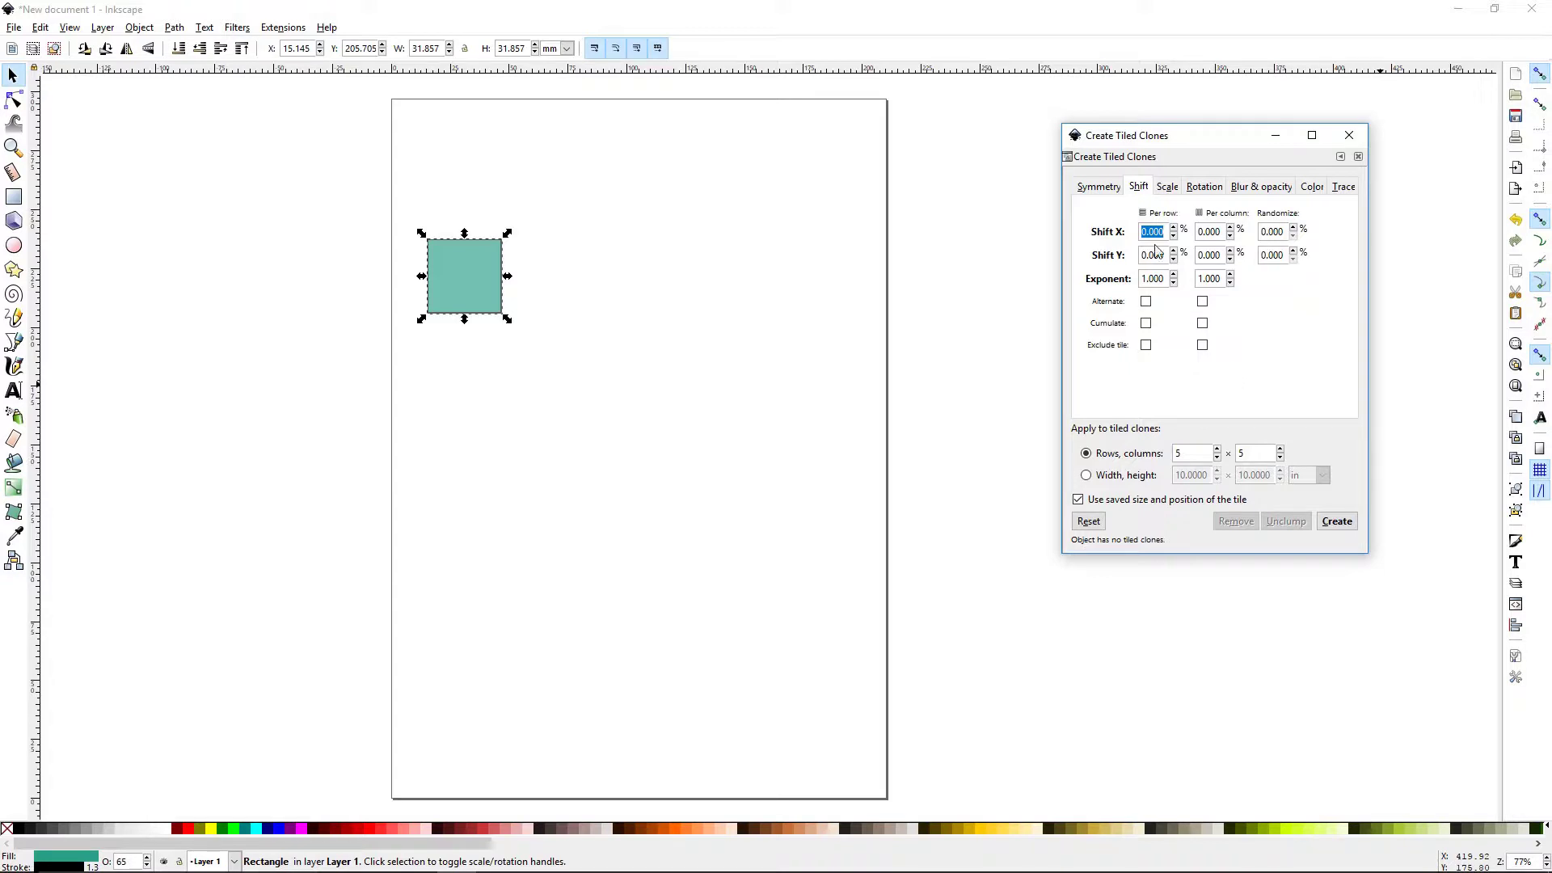
pyautogui.click(1335, 521)
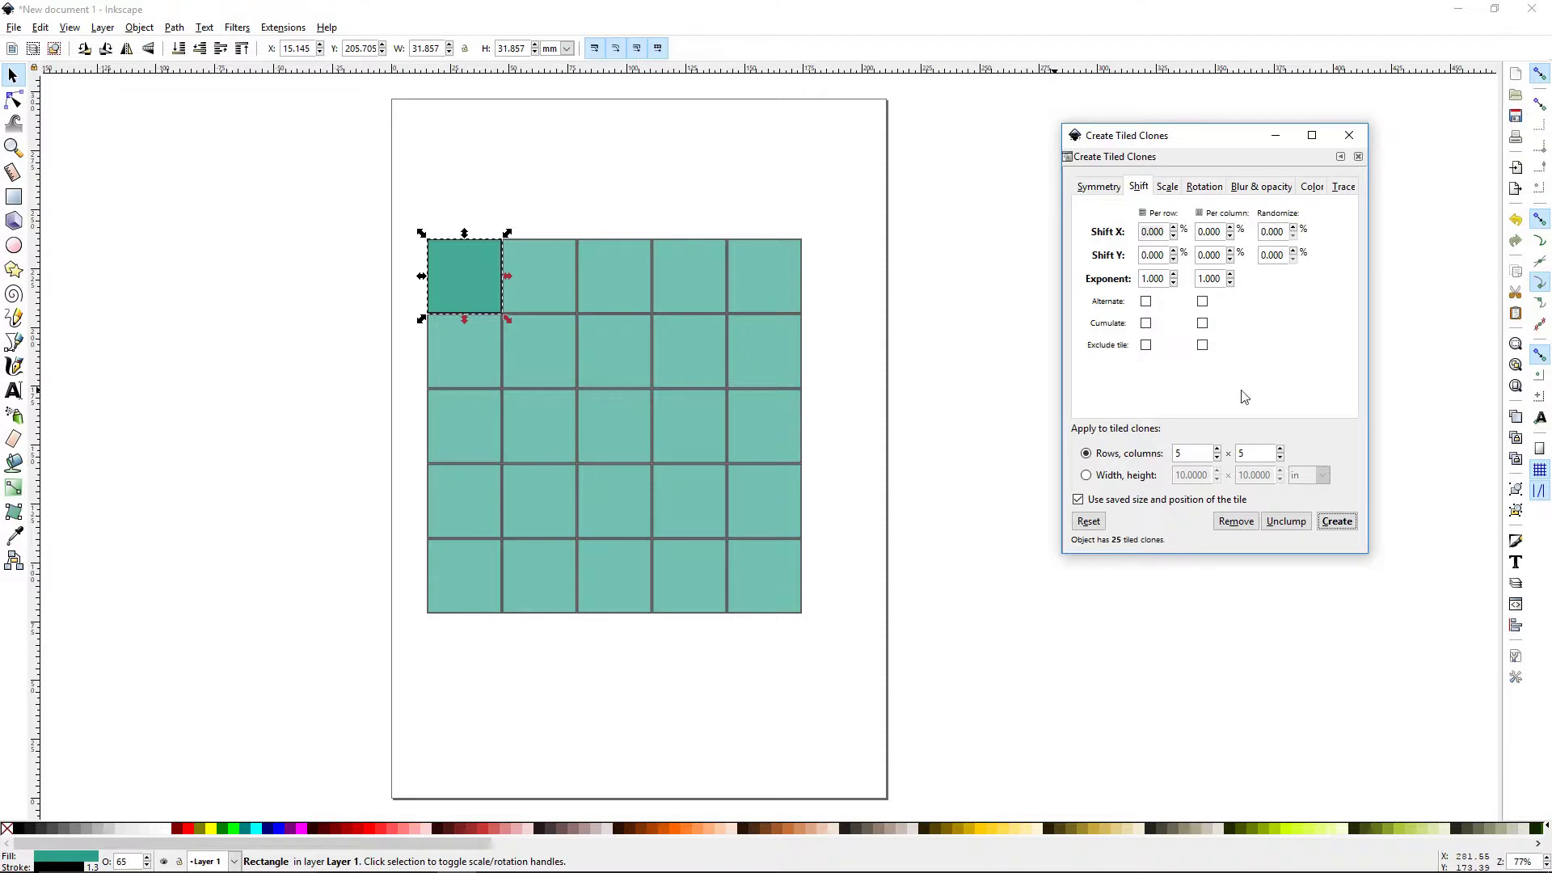
pyautogui.click(1242, 522)
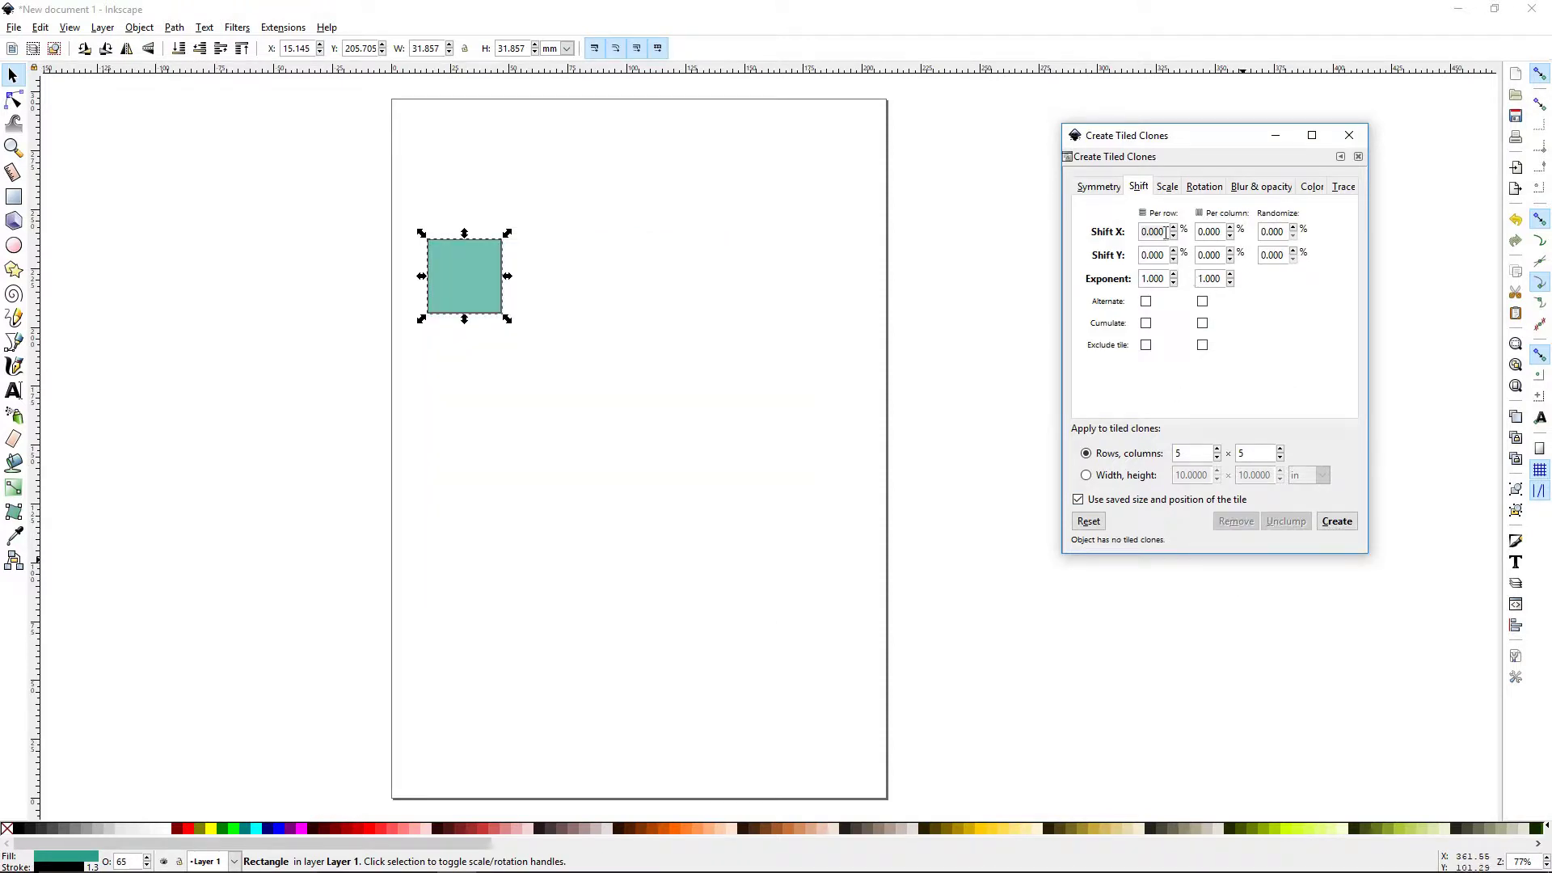
# Step: Set Shift X per row and Shift Y per column to 10%, create the slanted grid, then reset shifts
pyautogui.doubleClick(1164, 232)
pyautogui.write('10')
pyautogui.press('Tab')
pyautogui.write('10.0')
pyautogui.doubleClick(1220, 254)
pyautogui.write('10')
pyautogui.click(1337, 522)
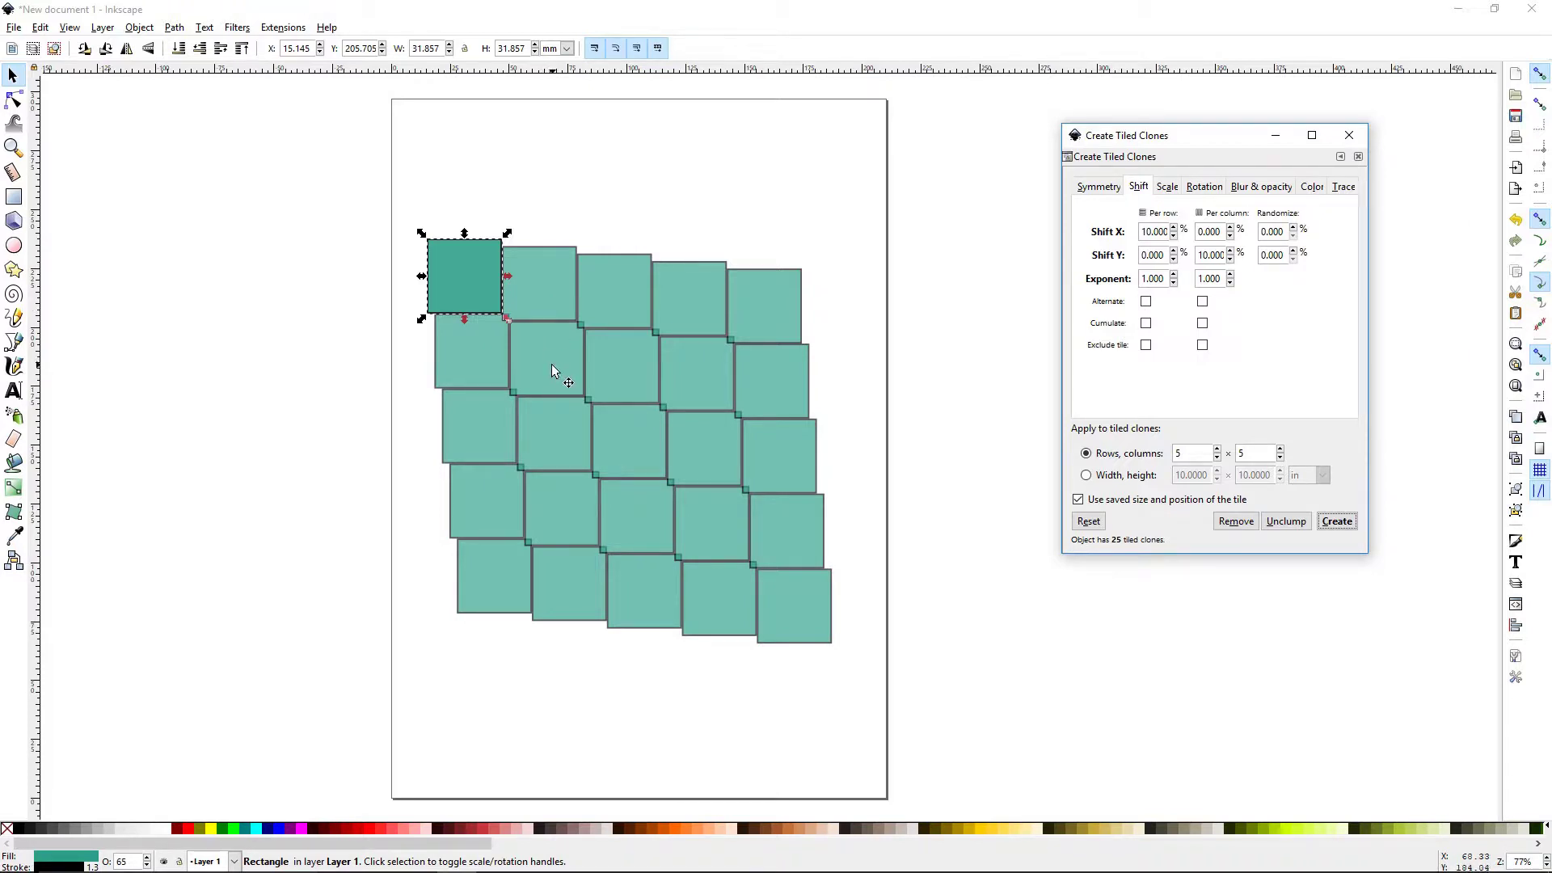
pyautogui.click(1087, 521)
# Step: Set Shift X per column and Shift Y per row to 10% and create the 5 × 5 clones
pyautogui.click(1234, 521)
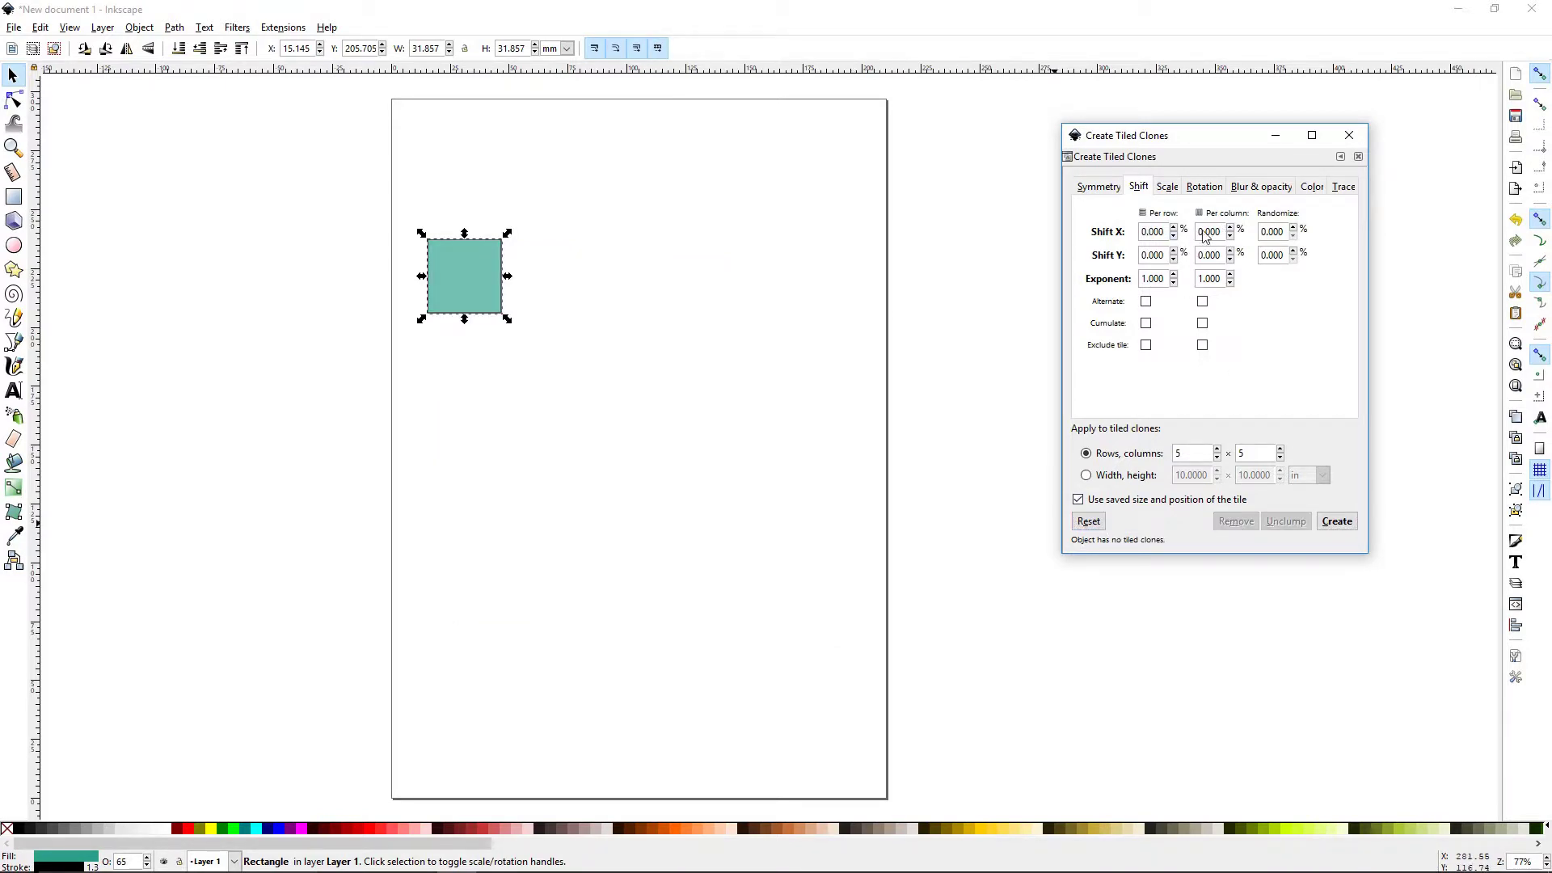
pyautogui.moveTo(1225, 231); pyautogui.dragTo(1140, 224)
pyautogui.write('10')
pyautogui.moveTo(1165, 253); pyautogui.dragTo(1090, 261)
pyautogui.write('10')
pyautogui.click(1336, 522)
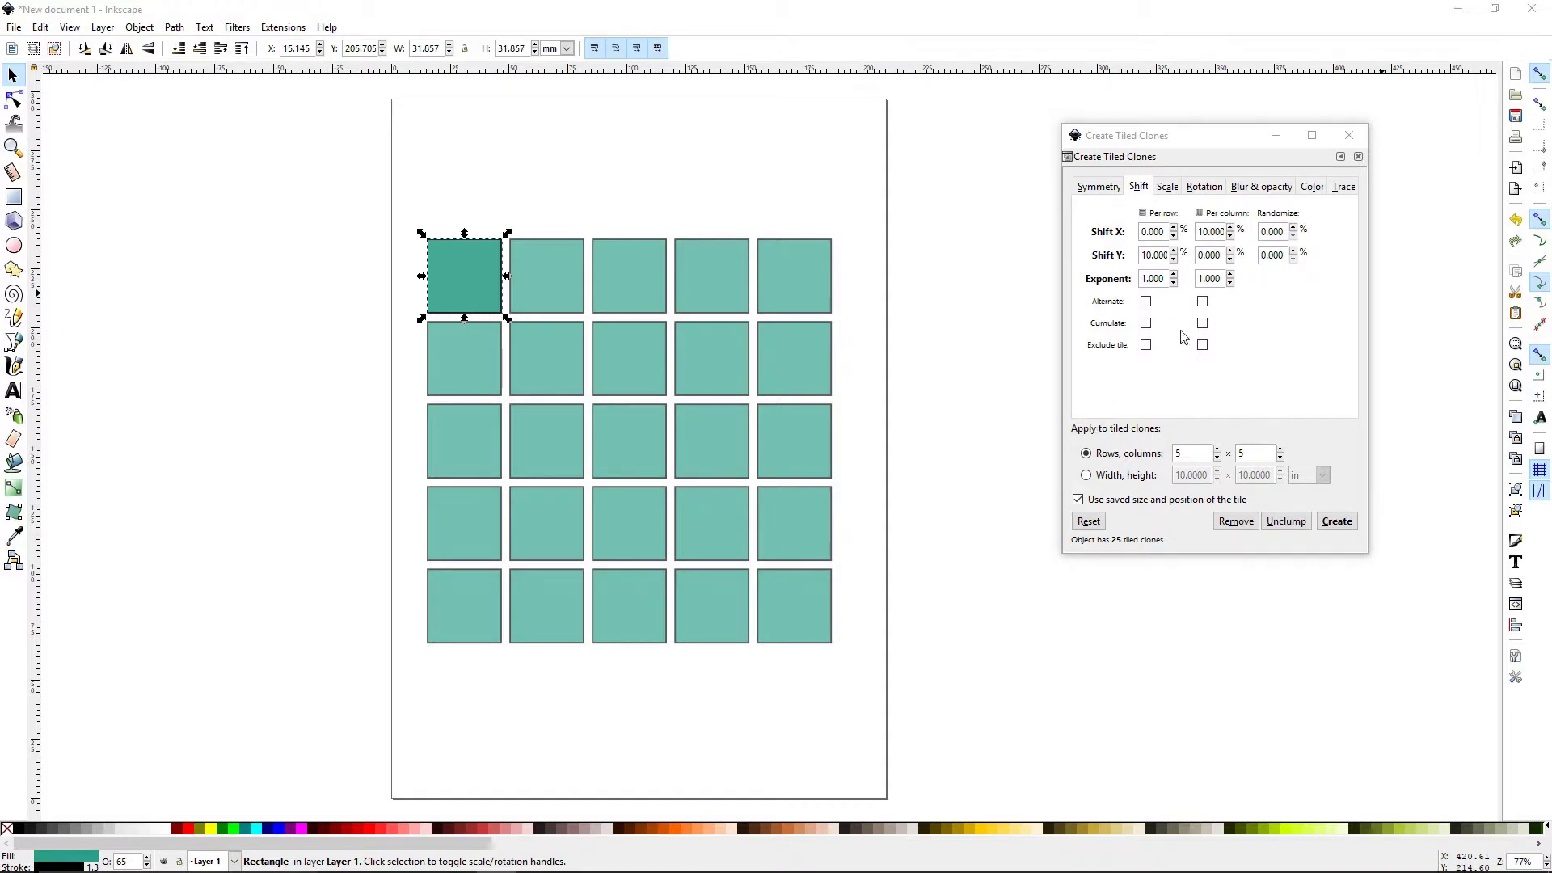
# Step: Set both the per-row and per-column exponents to 5 and regenerate the clones
pyautogui.click(1166, 278)
pyautogui.doubleClick(1166, 278)
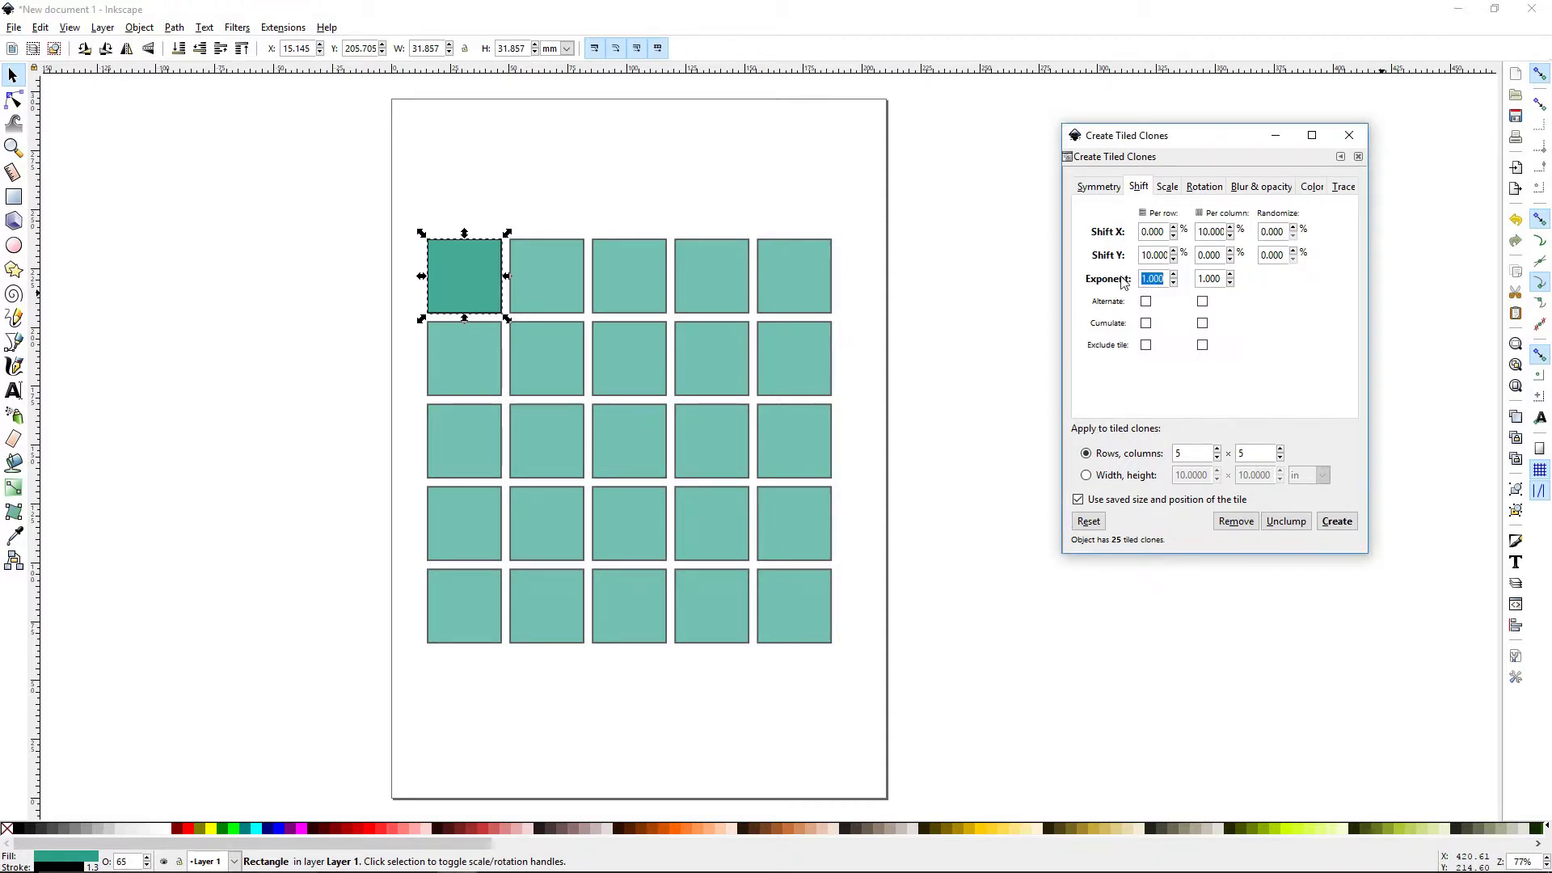
pyautogui.write('5')
pyautogui.click(1236, 520)
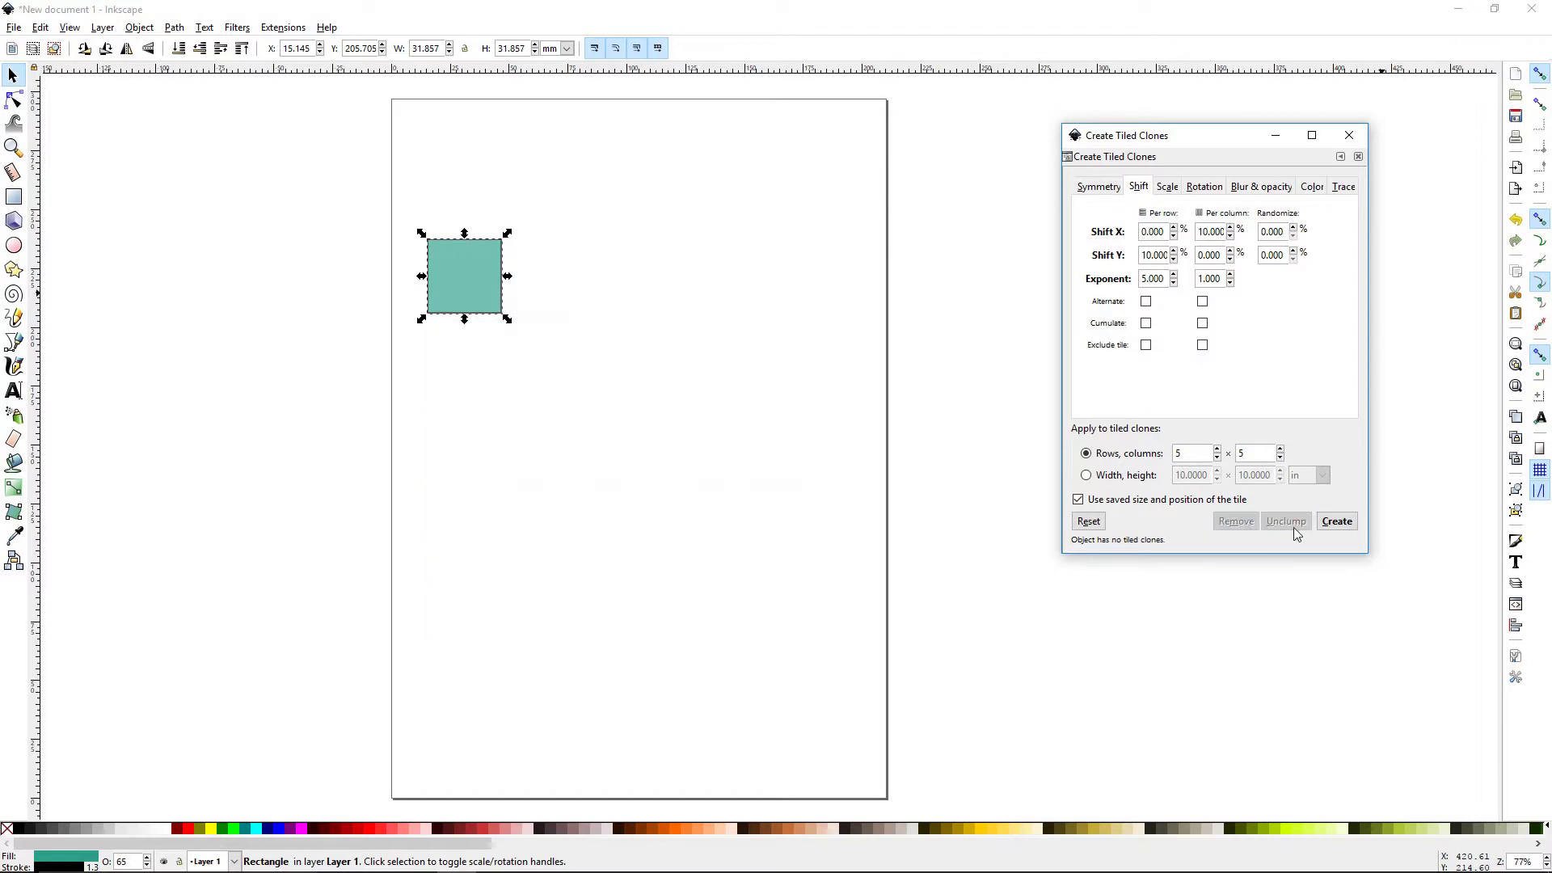
pyautogui.click(1336, 521)
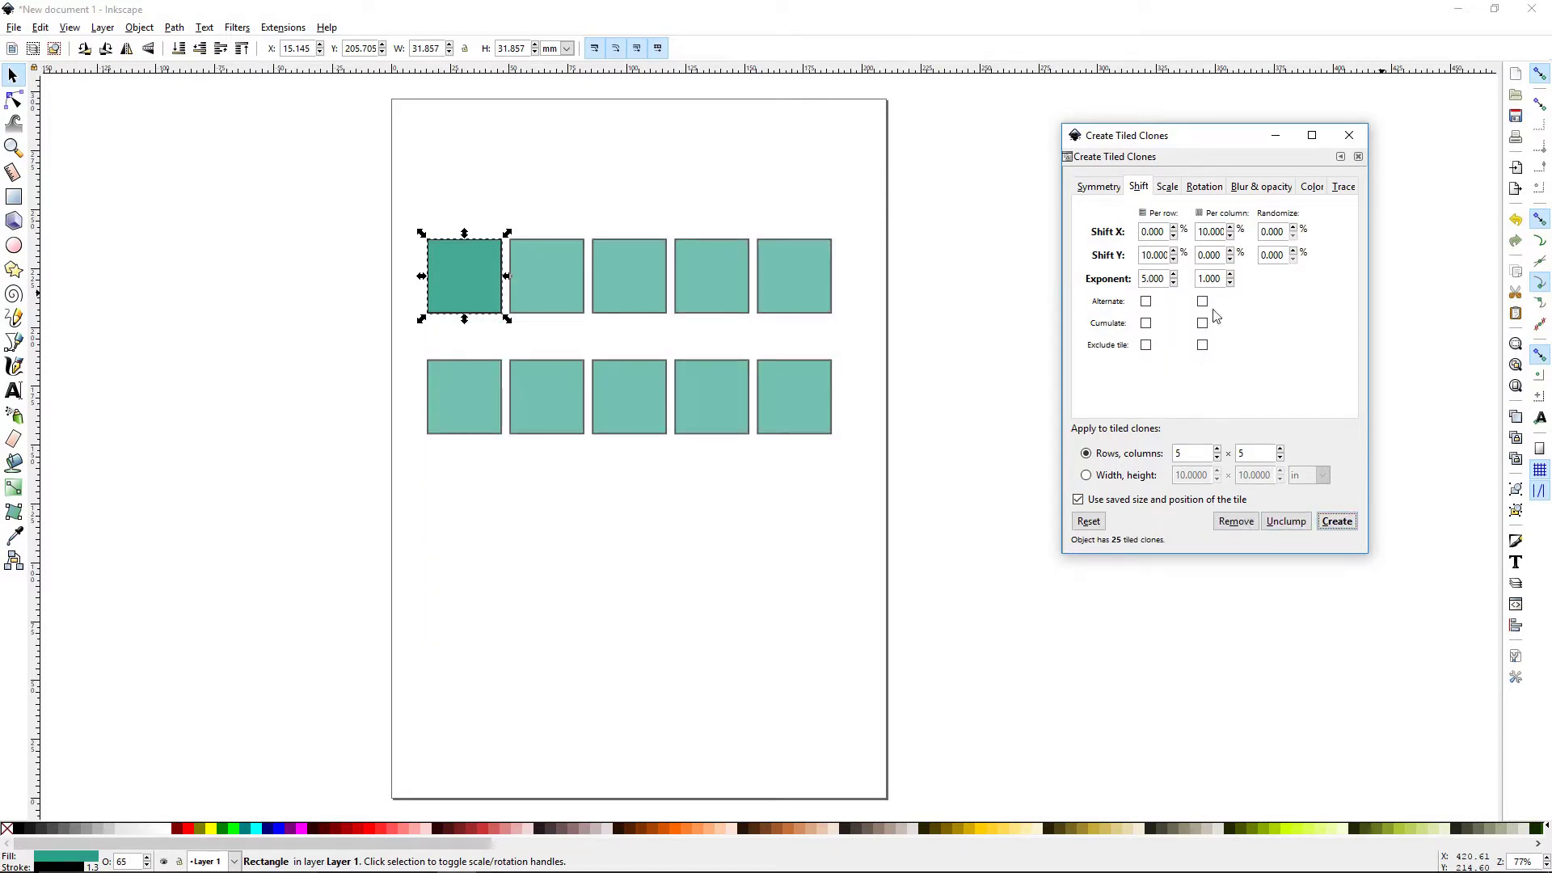
pyautogui.doubleClick(1222, 278)
pyautogui.write('5')
pyautogui.click(1336, 521)
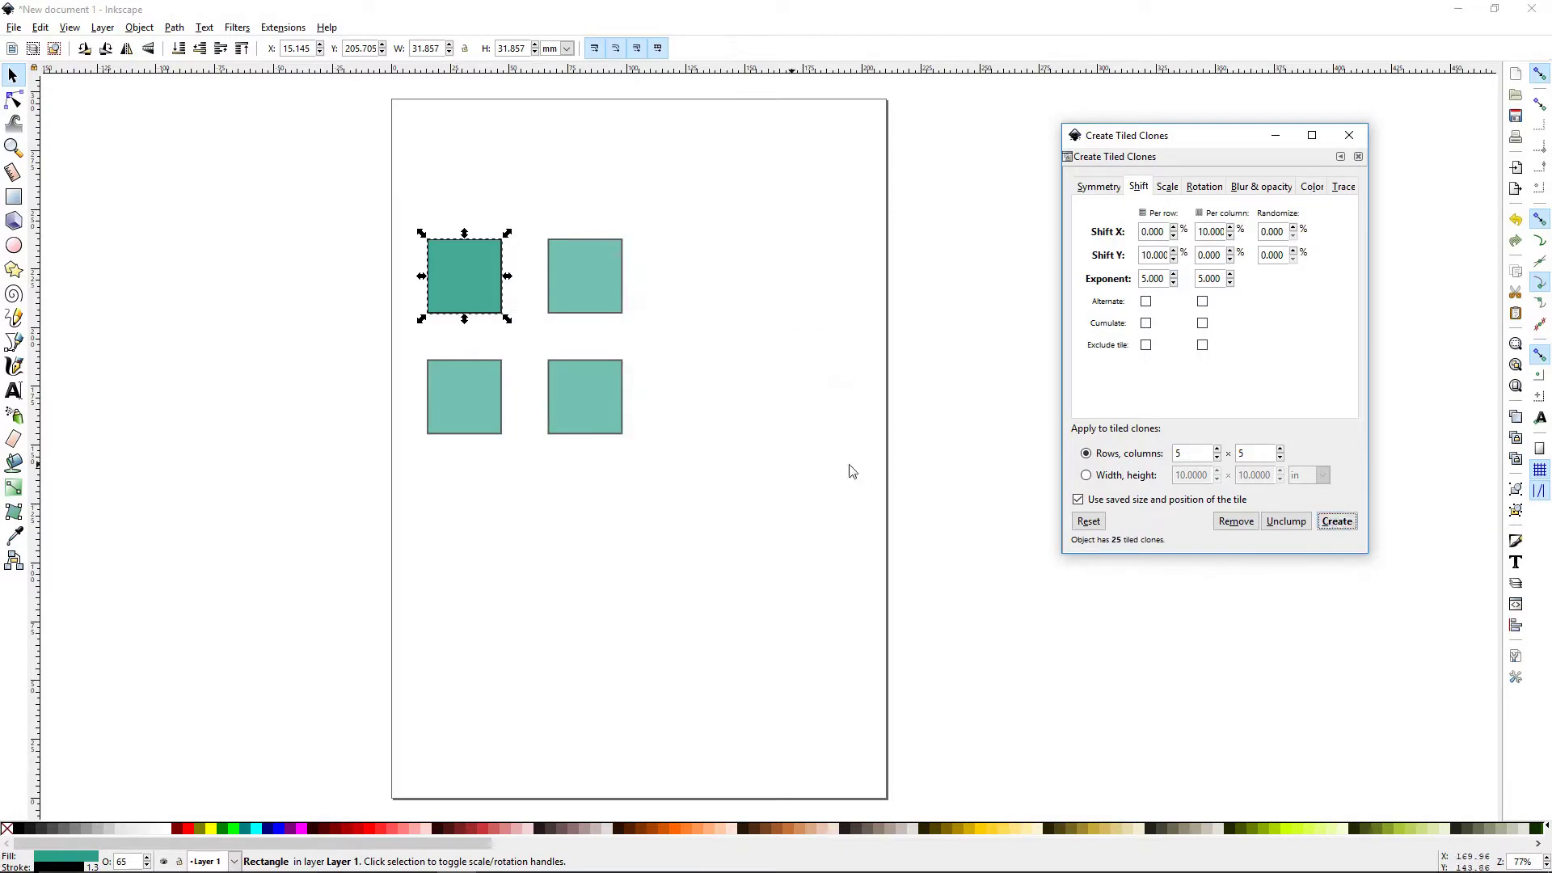
# Step: Drag a few clones off the stack, undo the moves, and reset the shift settings
pyautogui.moveTo(581, 382); pyautogui.dragTo(685, 457)
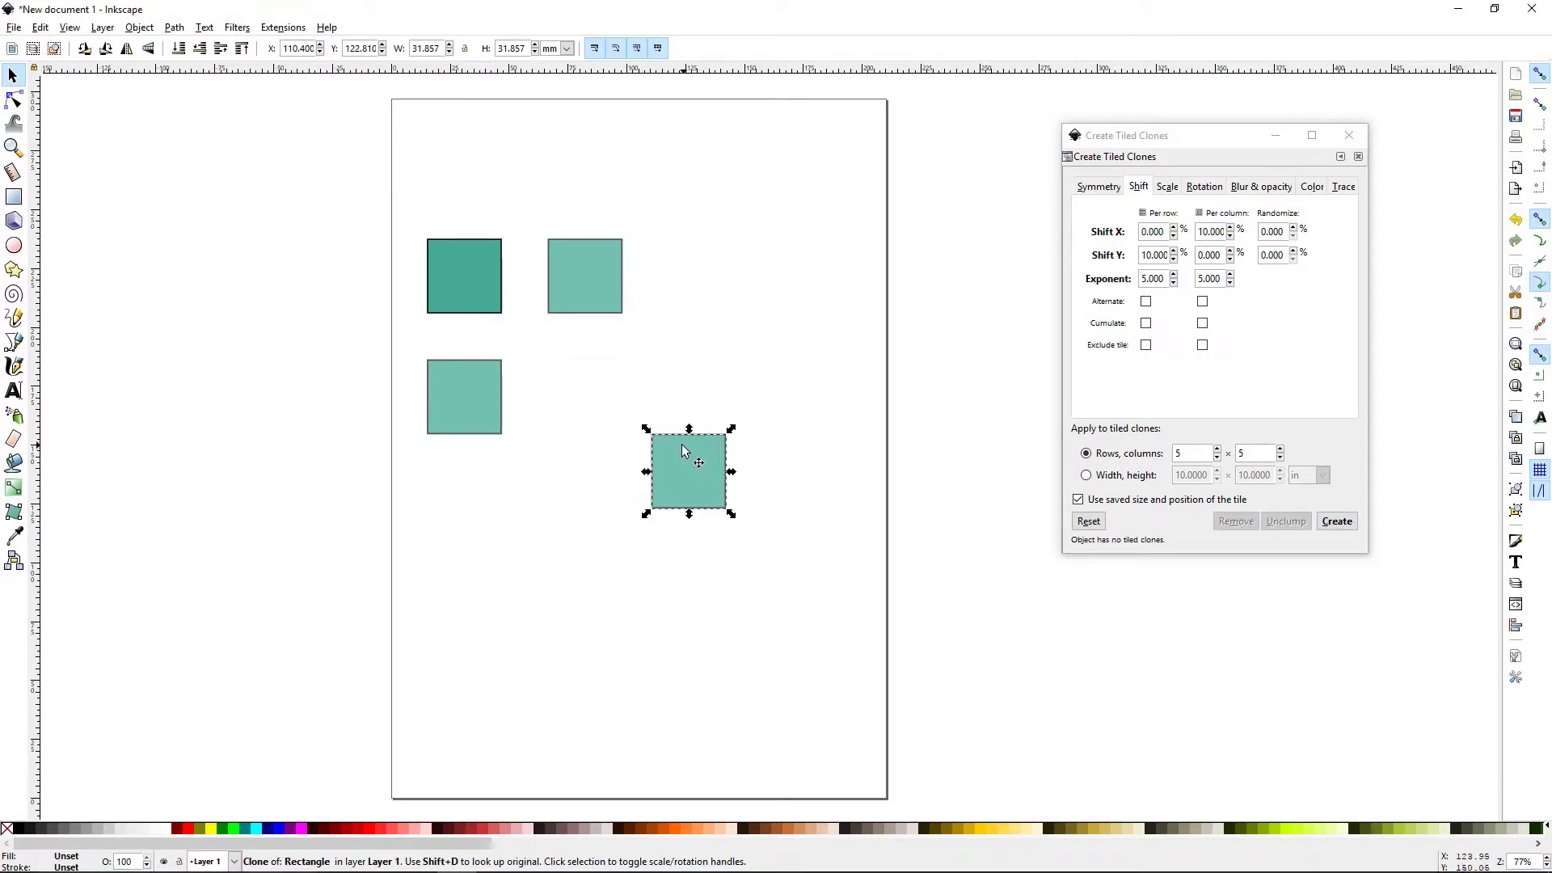
pyautogui.moveTo(450, 270); pyautogui.dragTo(279, 342)
pyautogui.moveTo(453, 307); pyautogui.dragTo(538, 197)
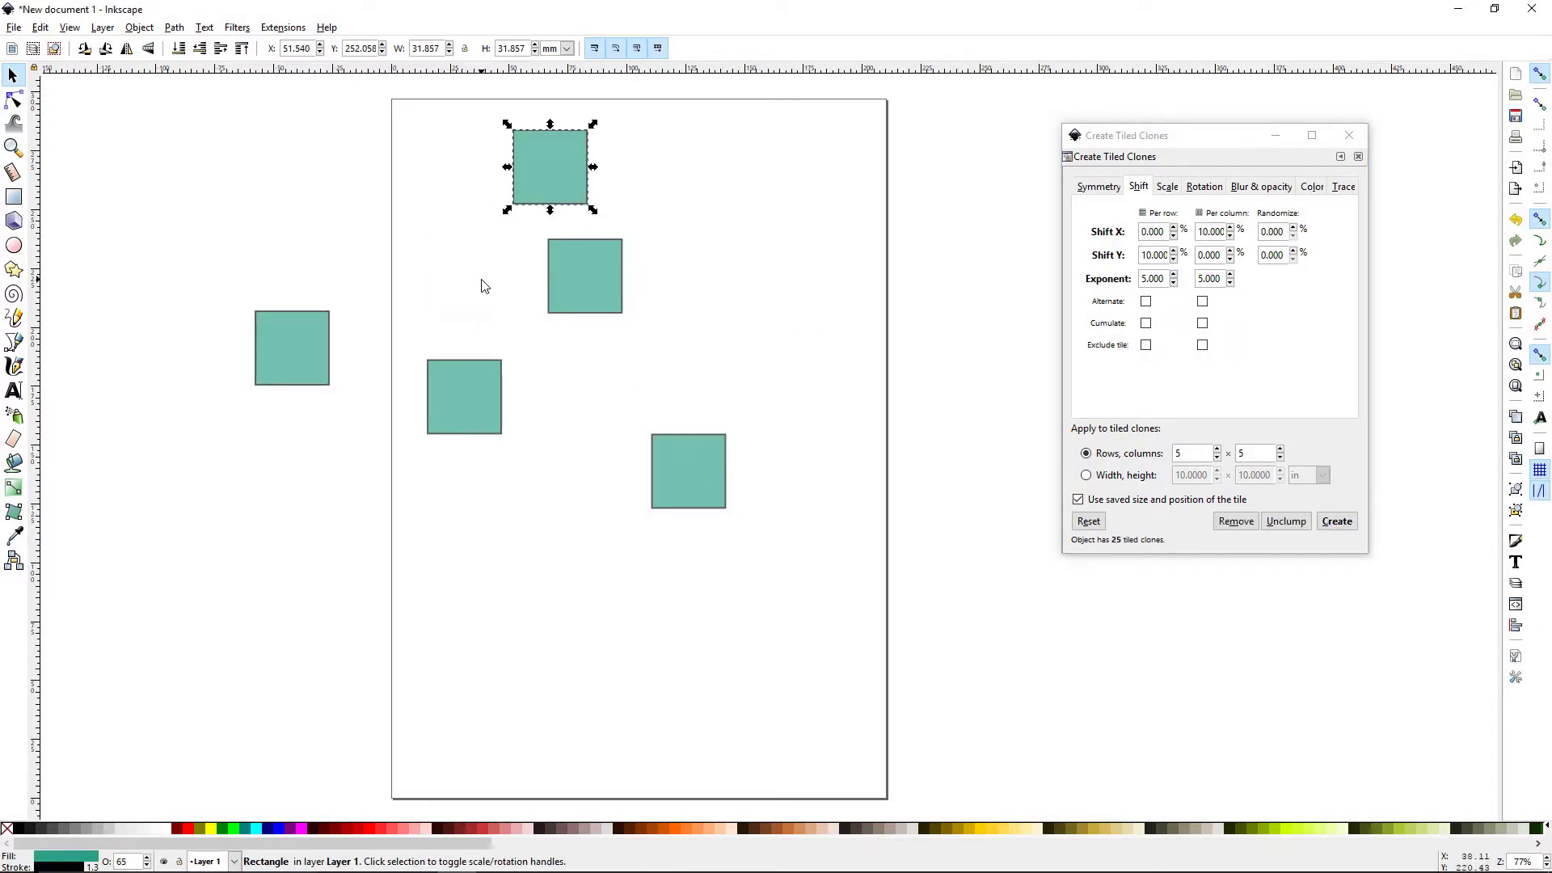
pyautogui.hotkey('ctrl', 'z')
pyautogui.hotkey('ctrl', 'z')
pyautogui.hotkey('ctrl', 'z')
pyautogui.hotkey('ctrl', 'z')
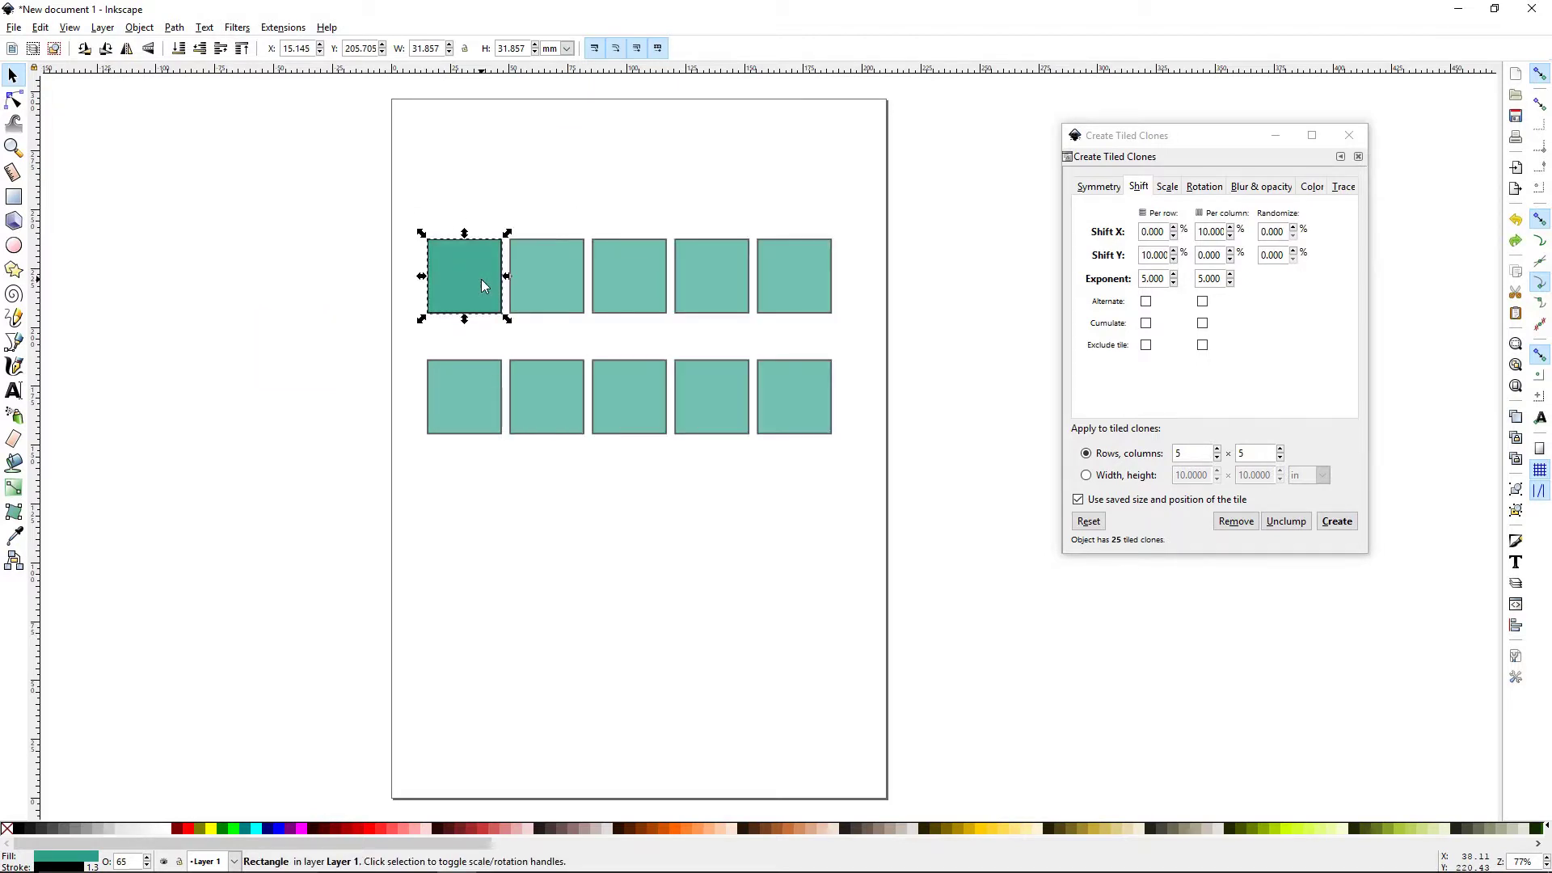
pyautogui.hotkey('ctrl', 'z')
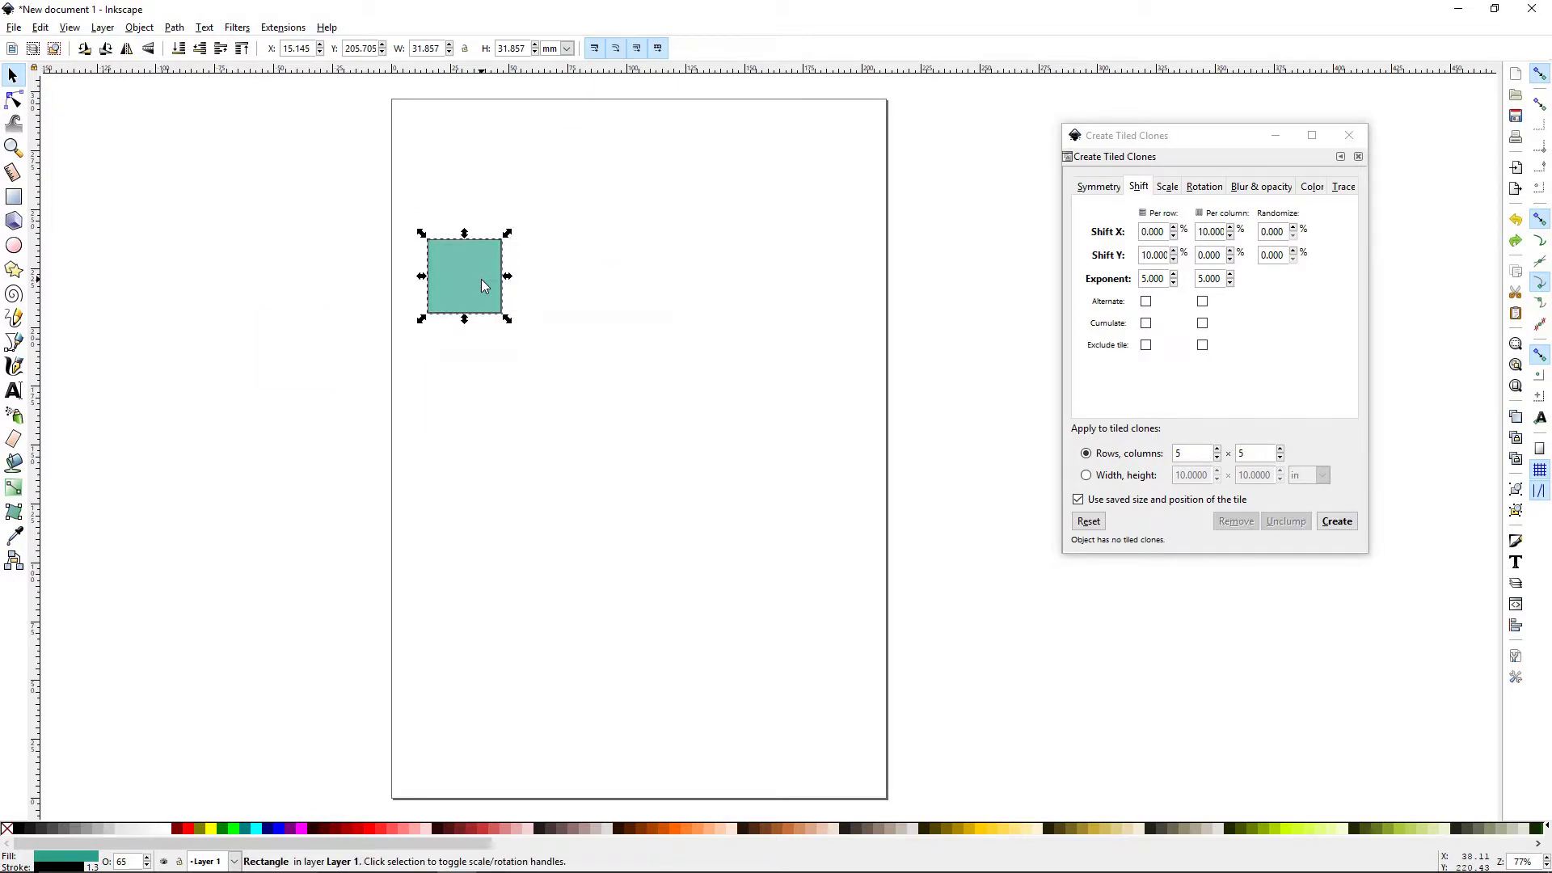
pyautogui.click(1089, 521)
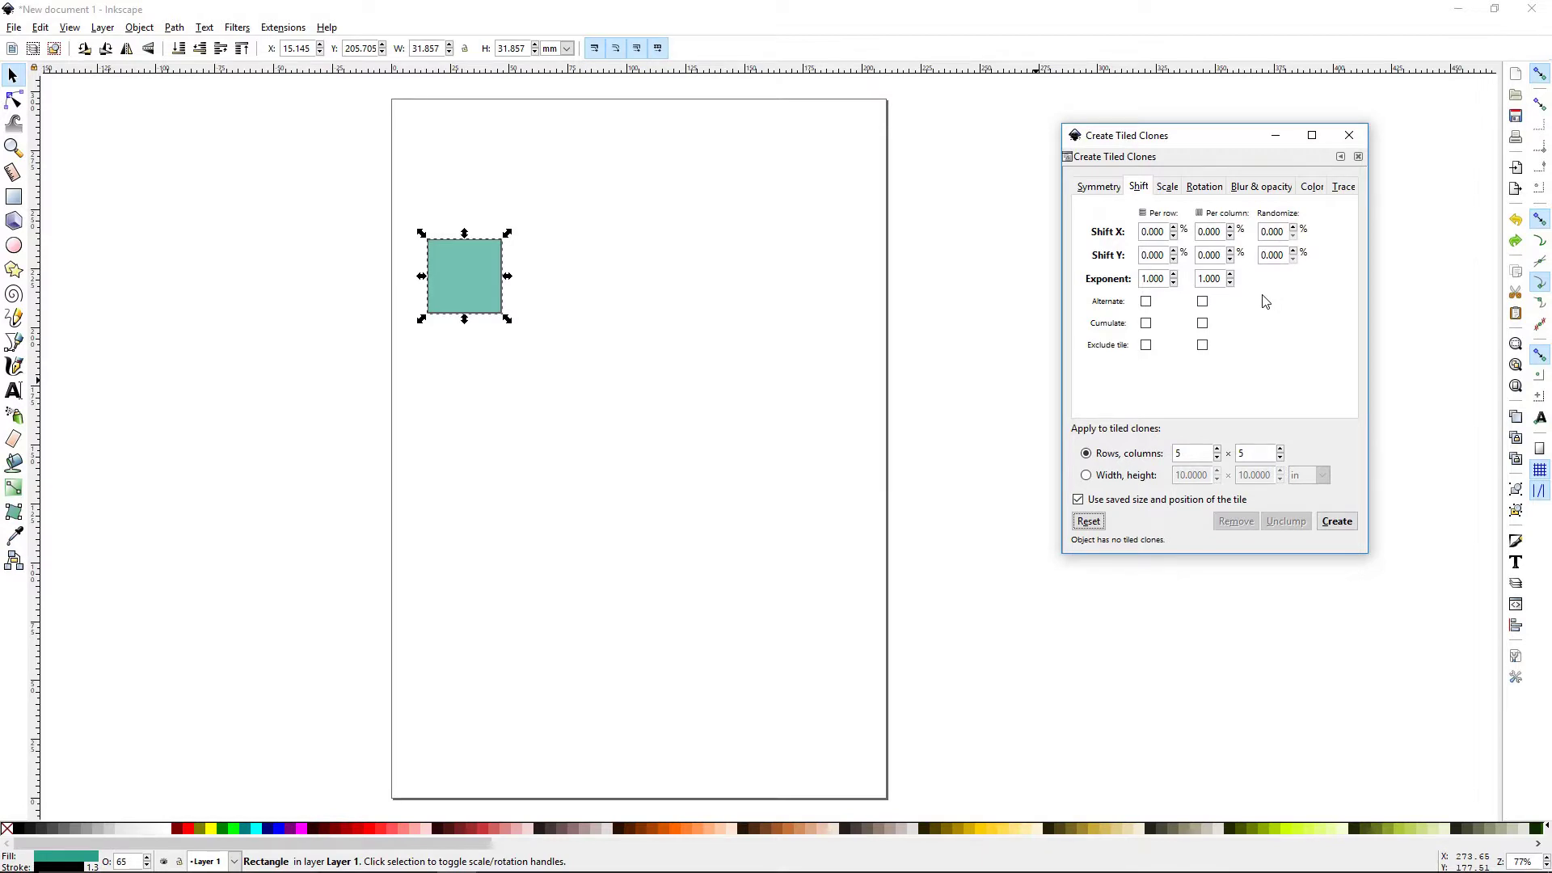
# Step: Generate clones with alternating shift per row and per column, then only per row, and remove them
pyautogui.click(1145, 302)
pyautogui.click(1202, 303)
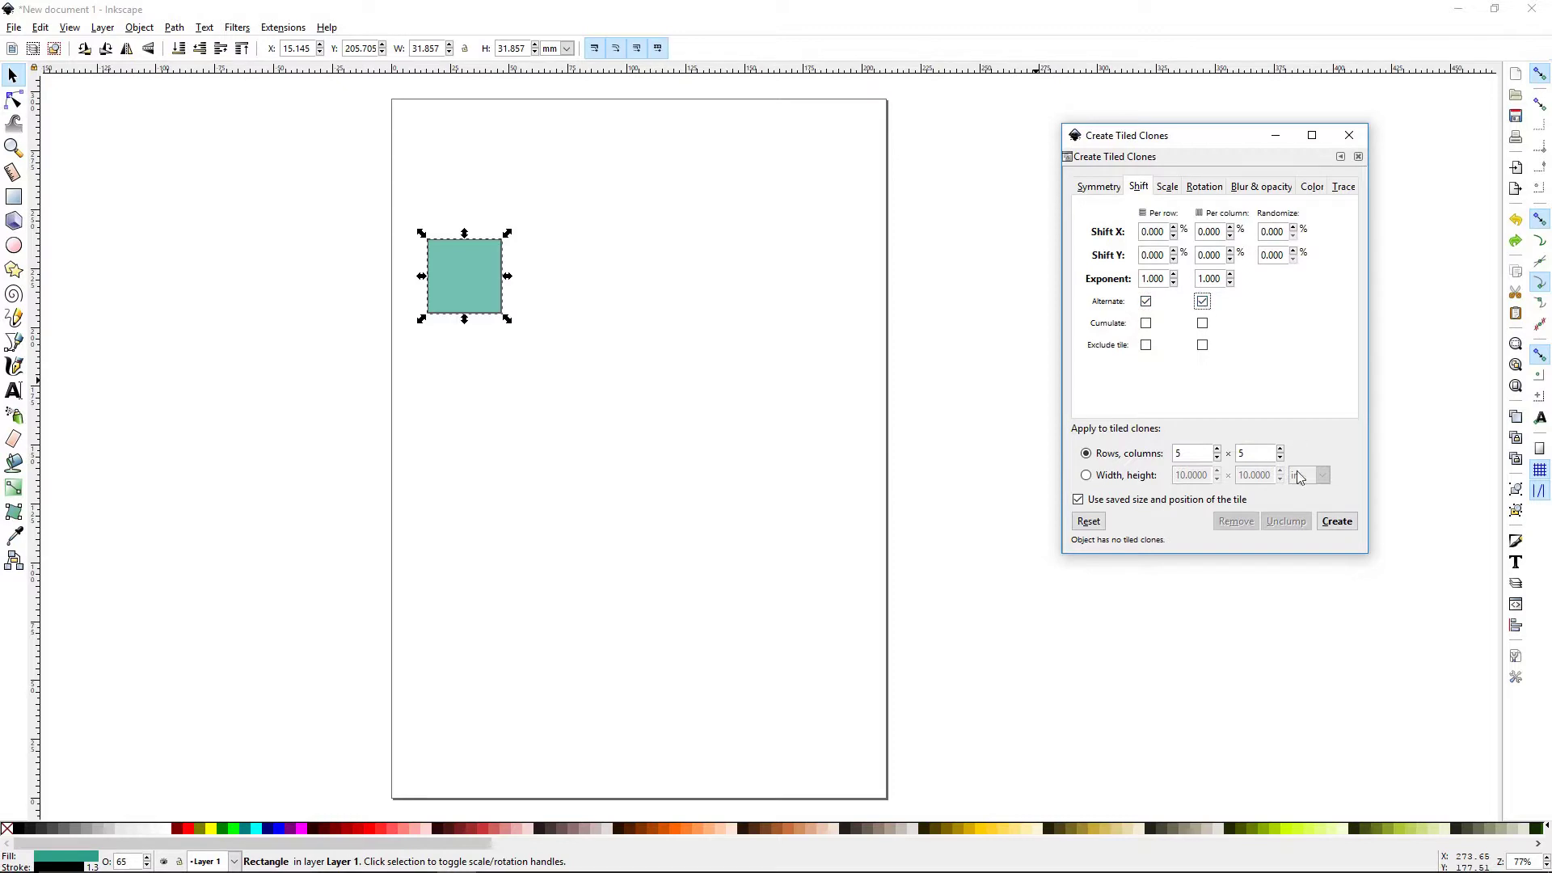
pyautogui.click(1337, 522)
pyautogui.click(1202, 302)
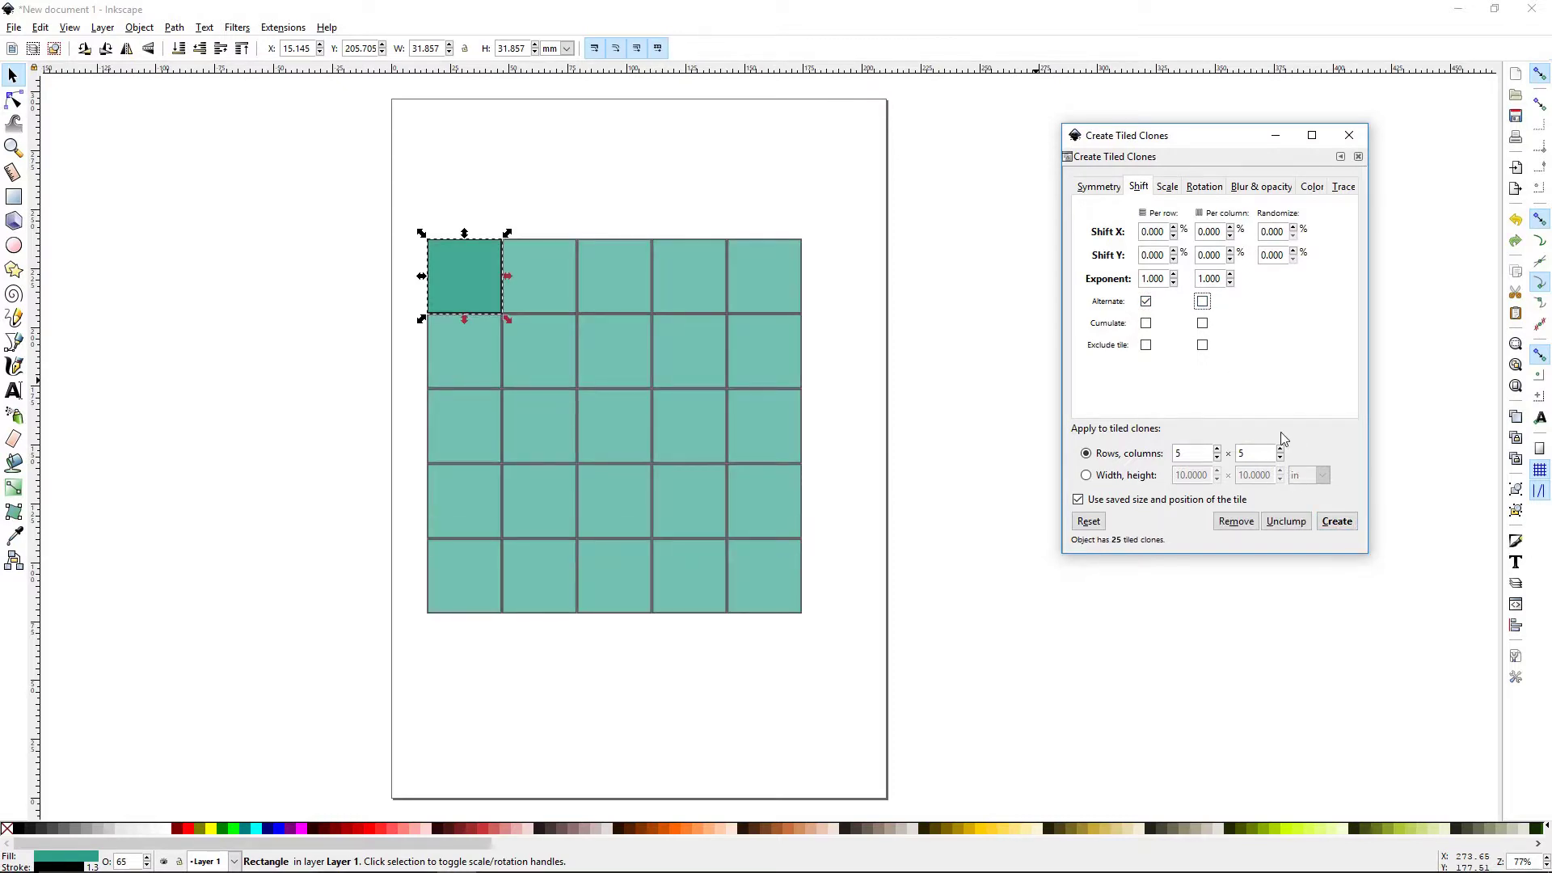
pyautogui.click(1337, 522)
pyautogui.click(1236, 521)
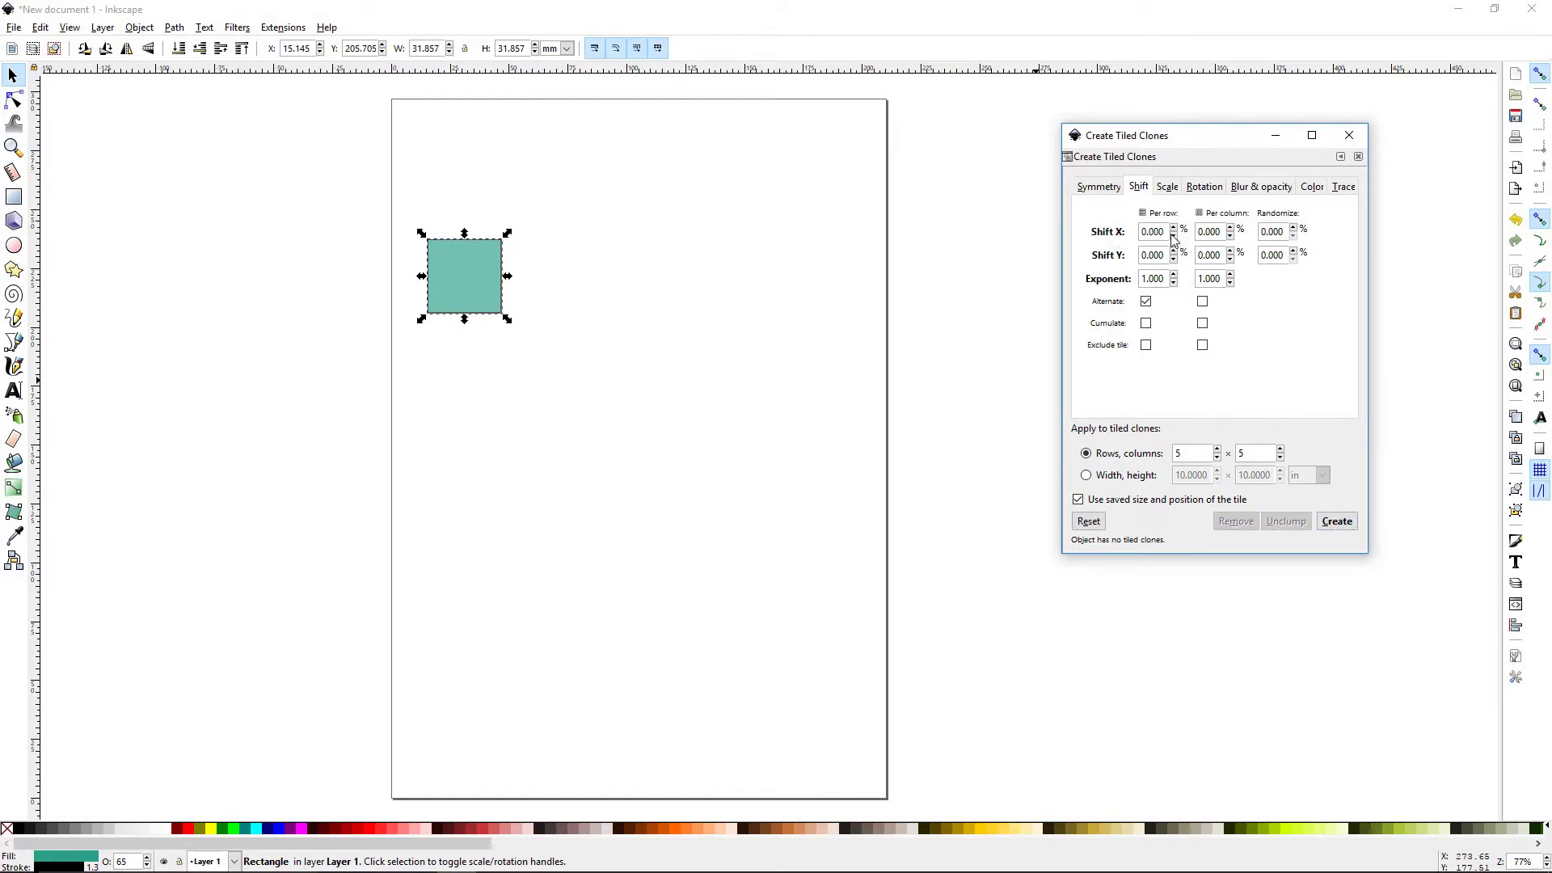
# Step: Re-enter 10% column X and row Y shifts, create the grid, then regenerate with alternating column shift
pyautogui.doubleClick(1220, 232)
pyautogui.write('10')
pyautogui.doubleClick(1154, 255)
pyautogui.write('10')
pyautogui.click(1336, 521)
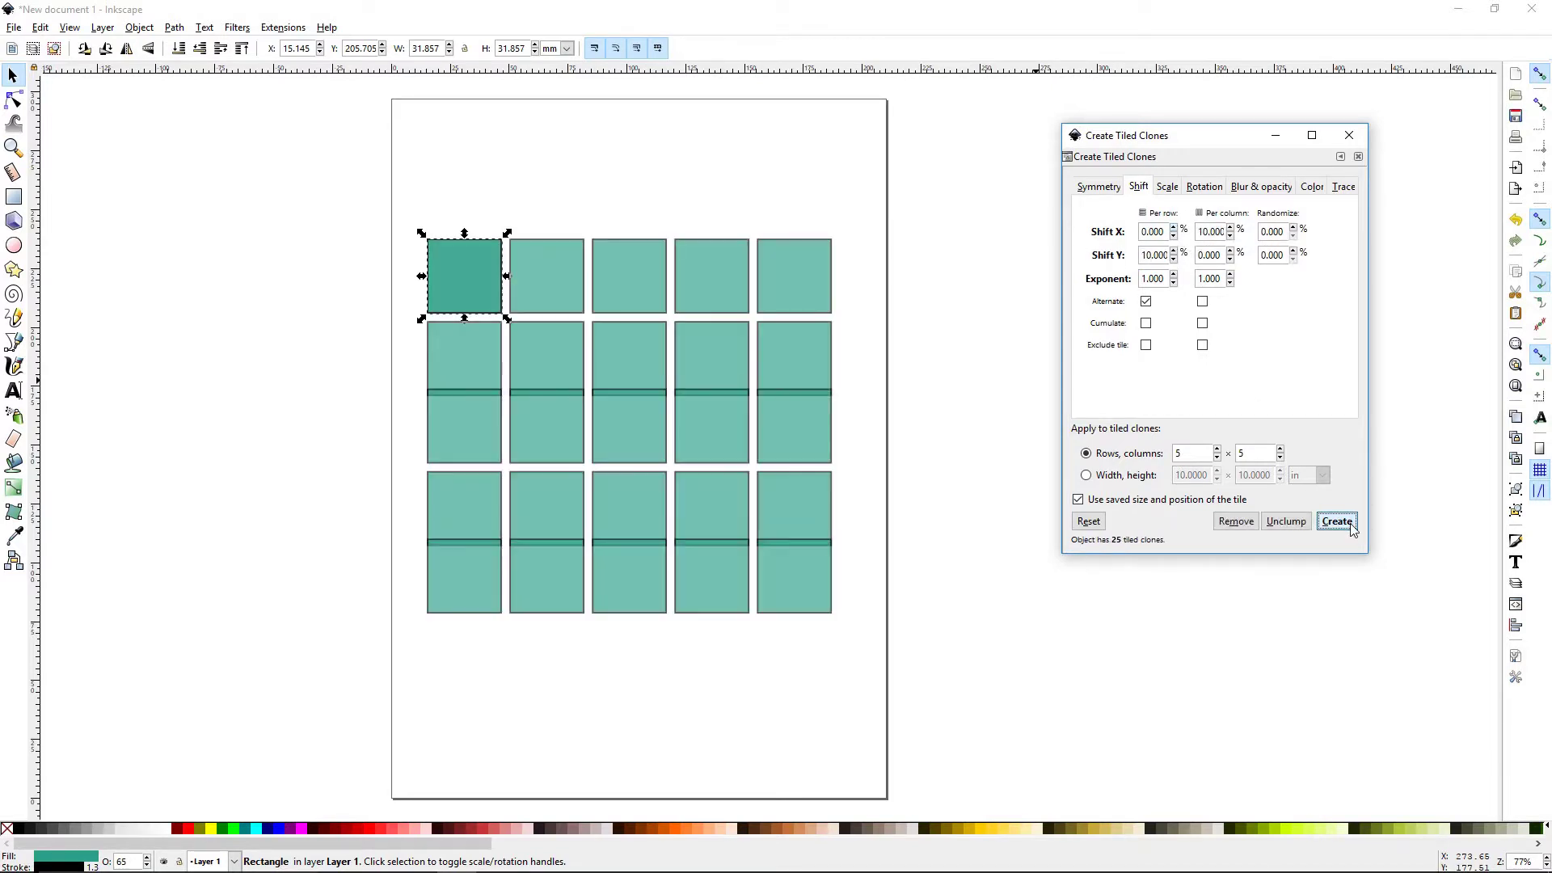
pyautogui.click(1202, 302)
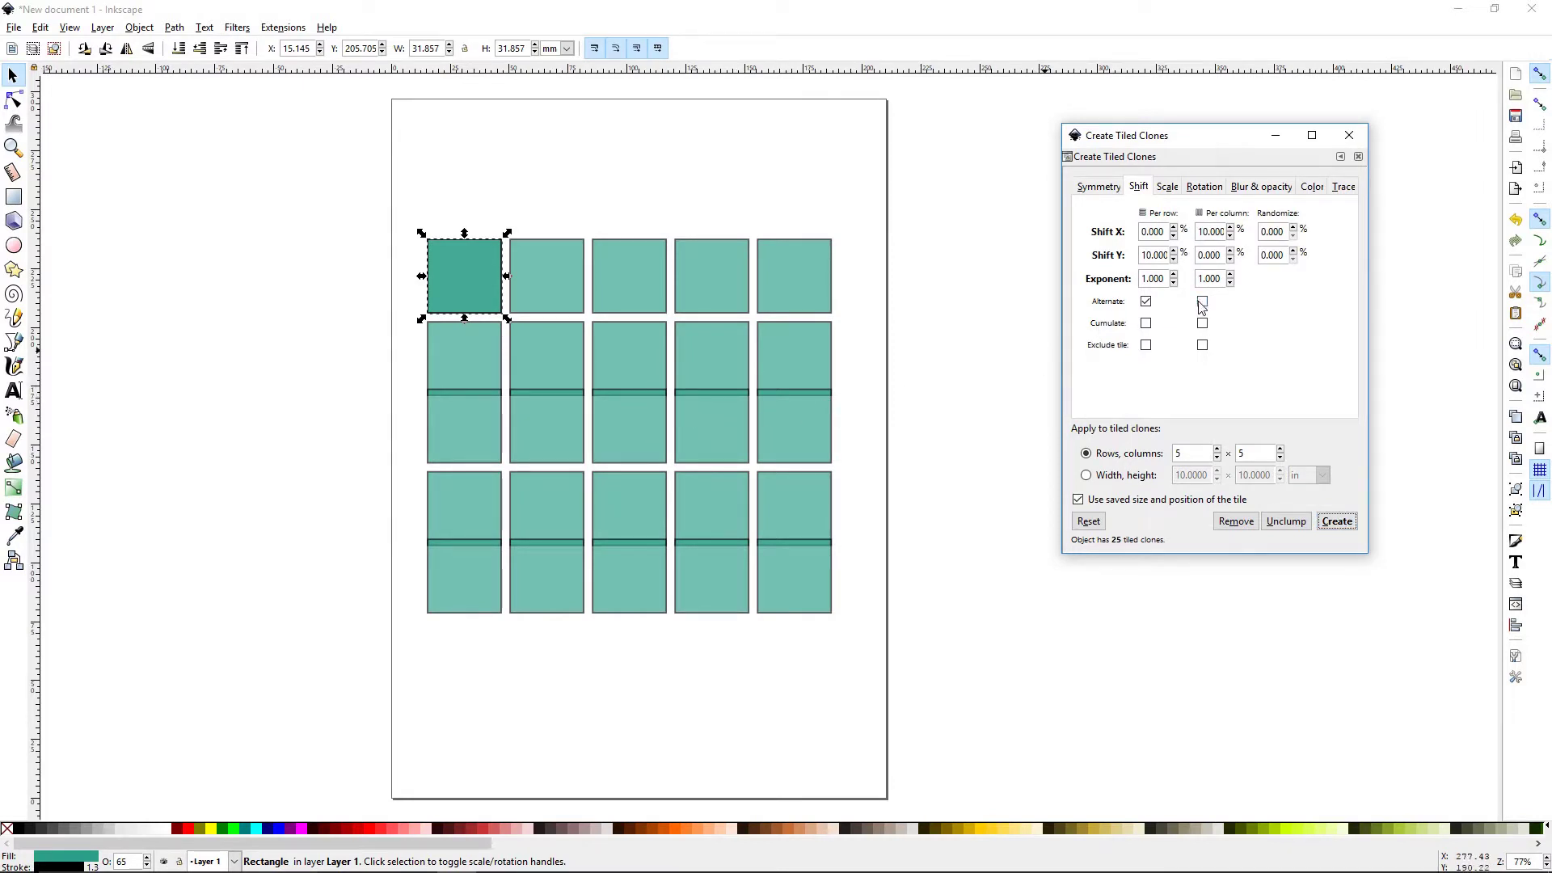
pyautogui.click(1335, 522)
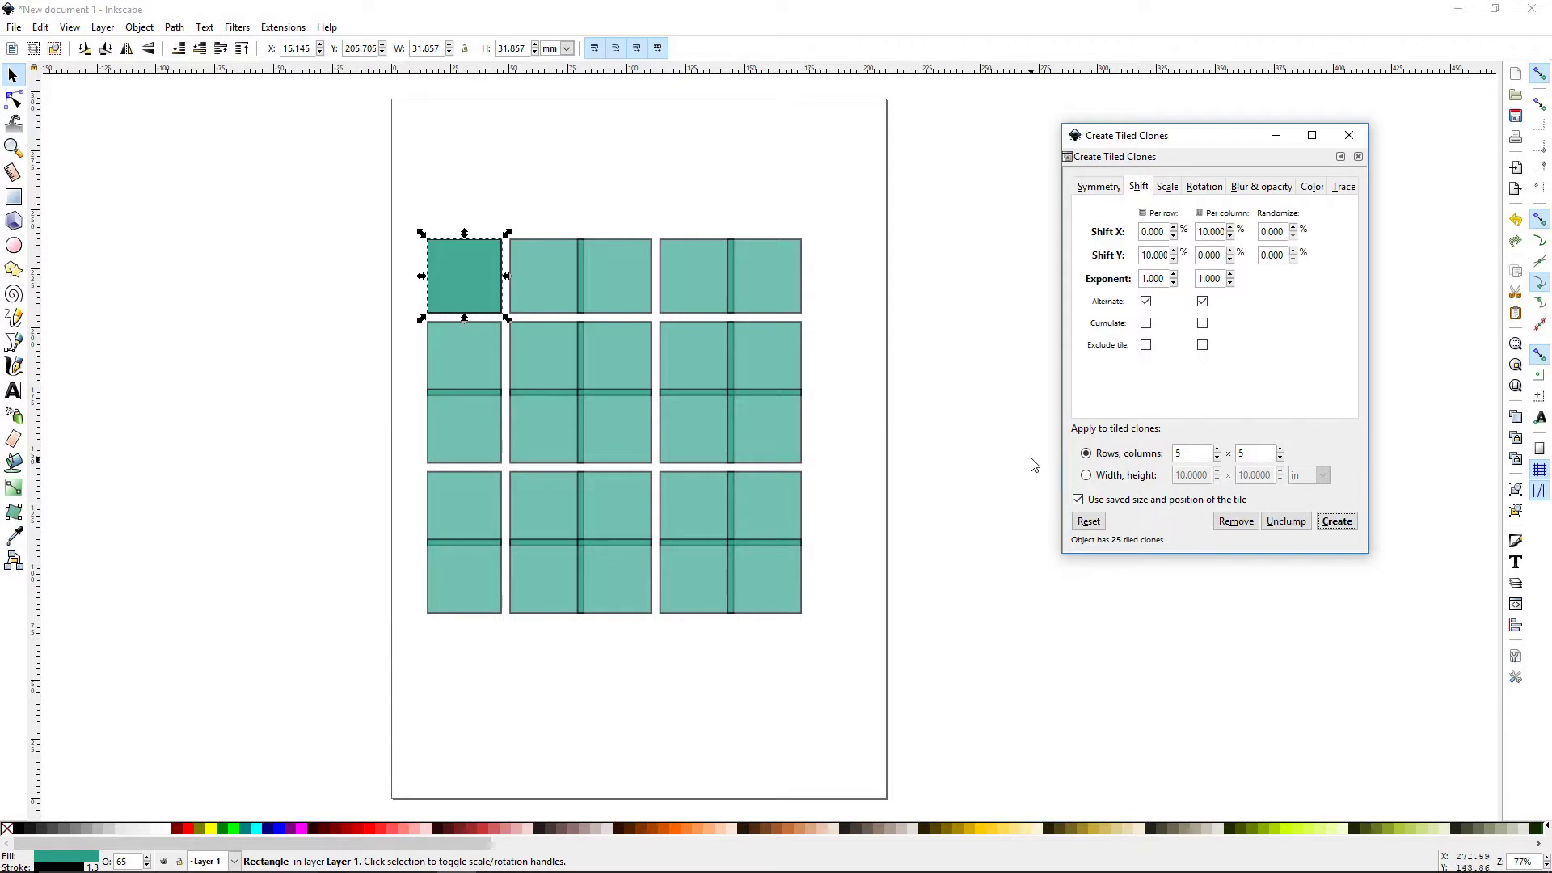
# Step: Turn off both alternate options, remove the clones, and enable cumulative shift per row
pyautogui.click(1145, 301)
pyautogui.click(1201, 301)
pyautogui.click(1236, 522)
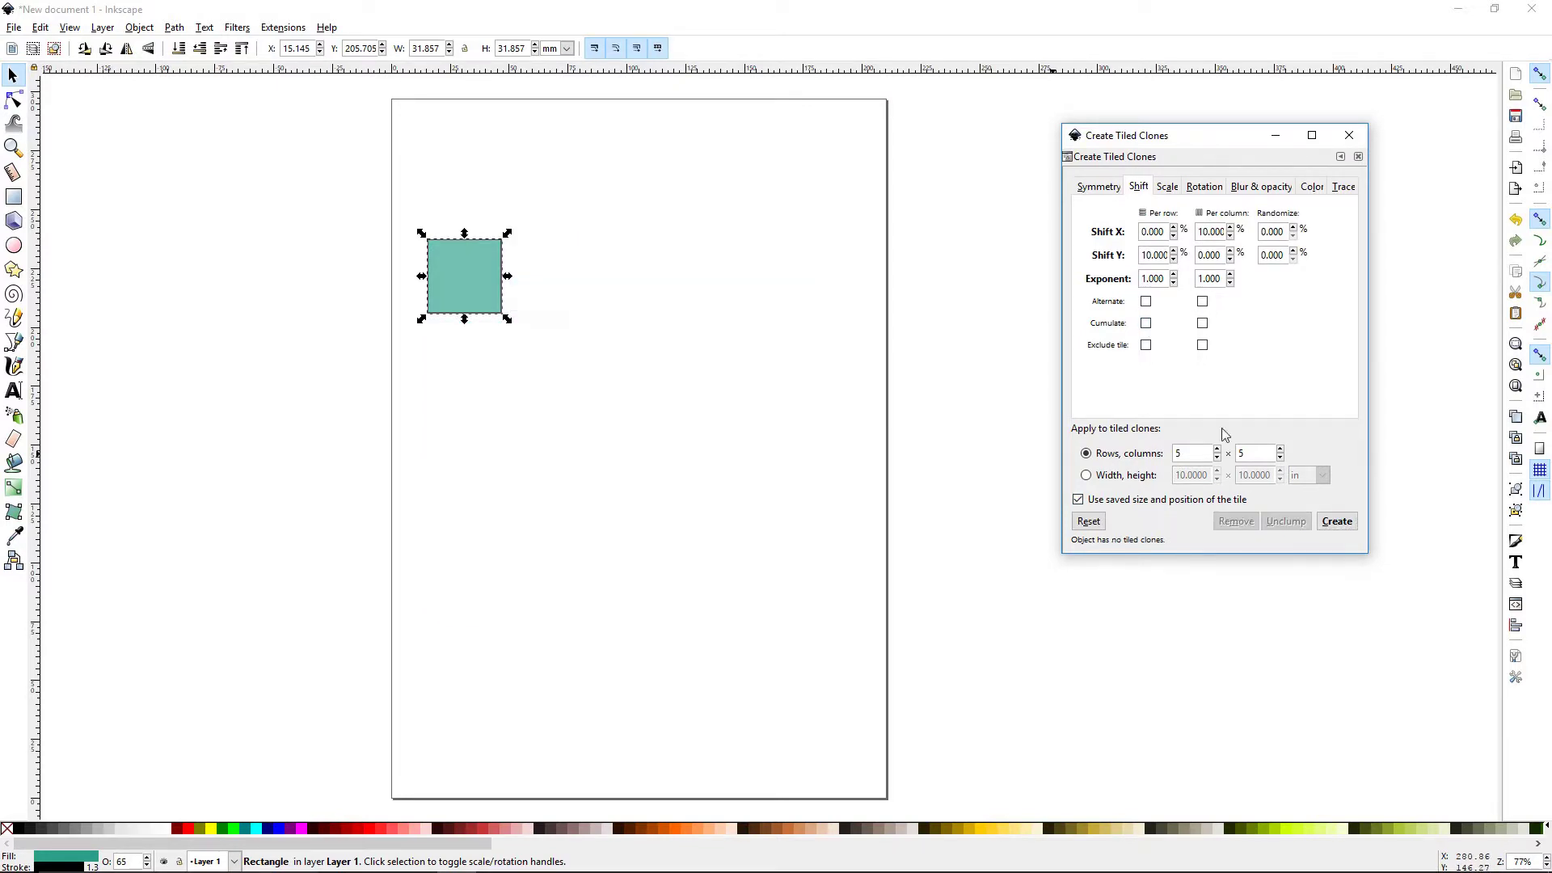
pyautogui.click(1145, 323)
# Step: Create clones with cumulative row shift, add cumulative column shift and regenerate, then remove them
pyautogui.click(1337, 521)
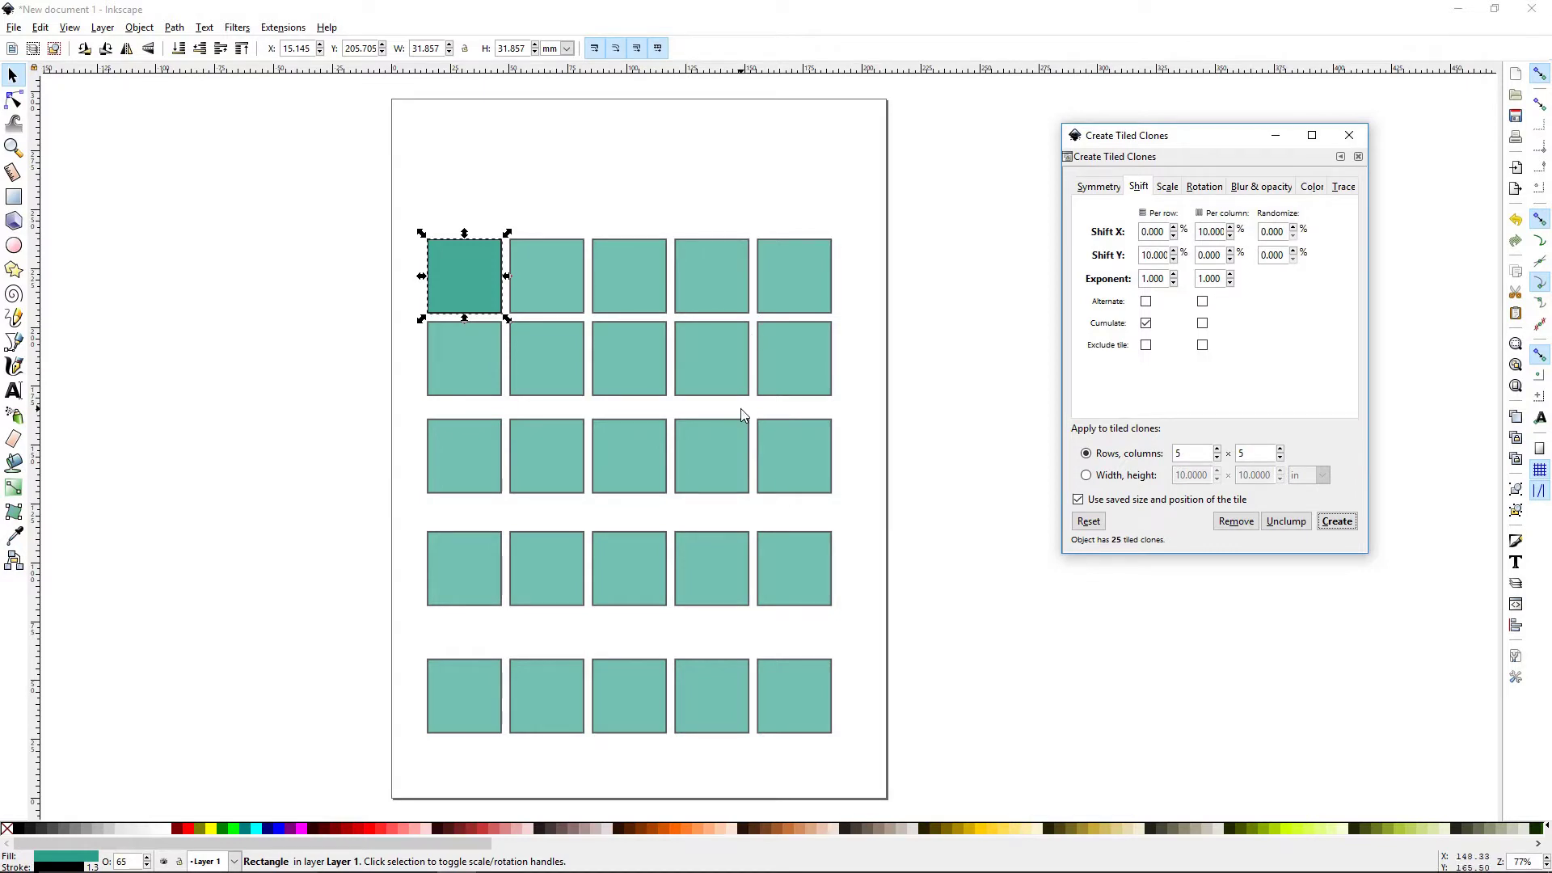
pyautogui.click(1203, 324)
pyautogui.click(1337, 520)
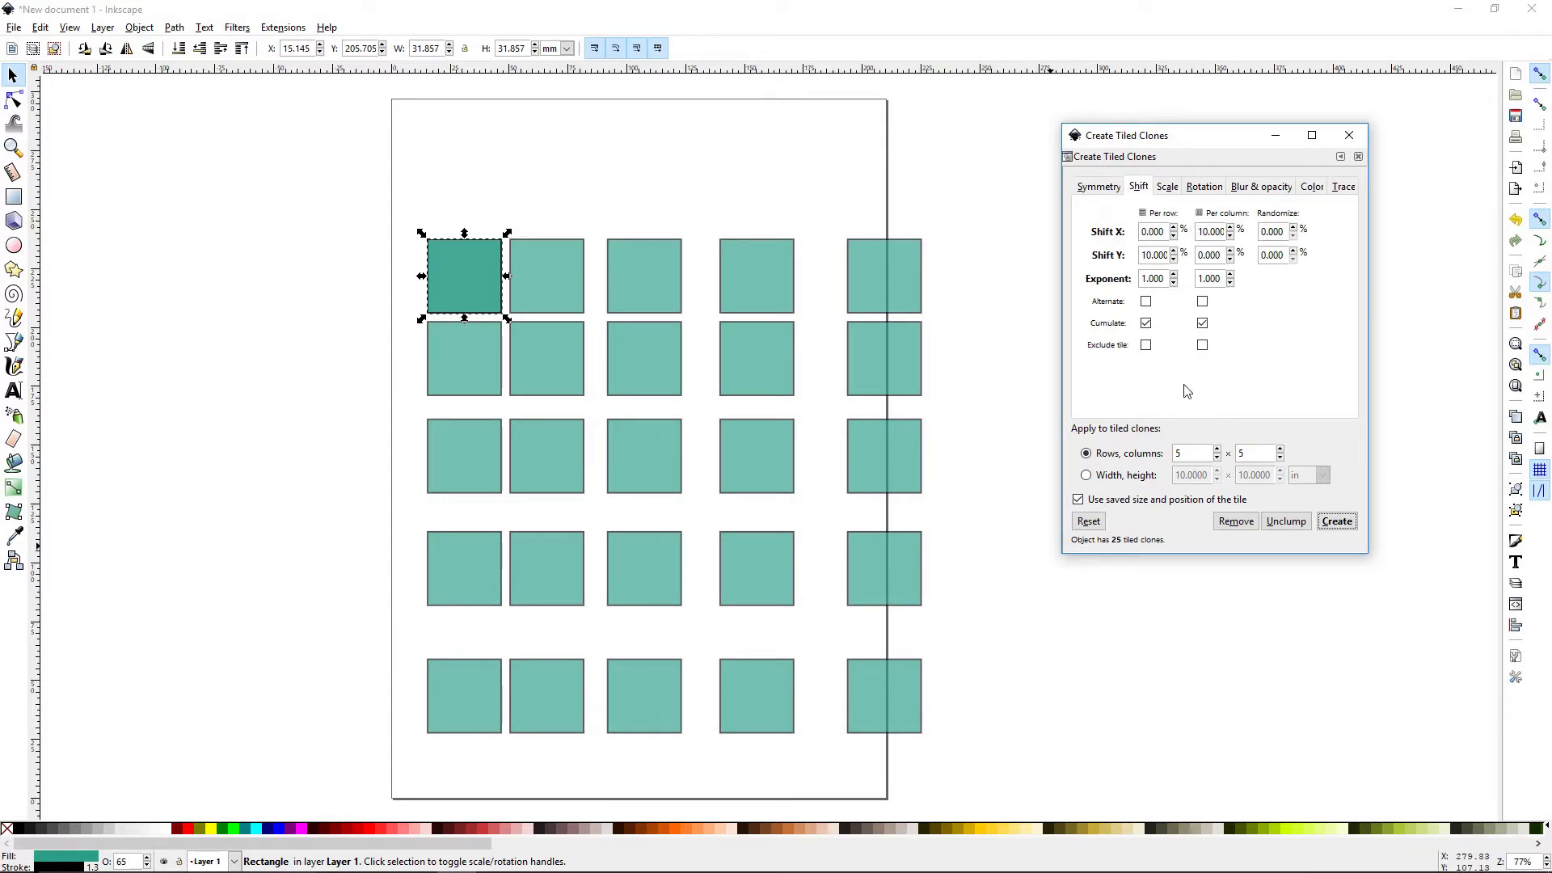
pyautogui.click(1235, 521)
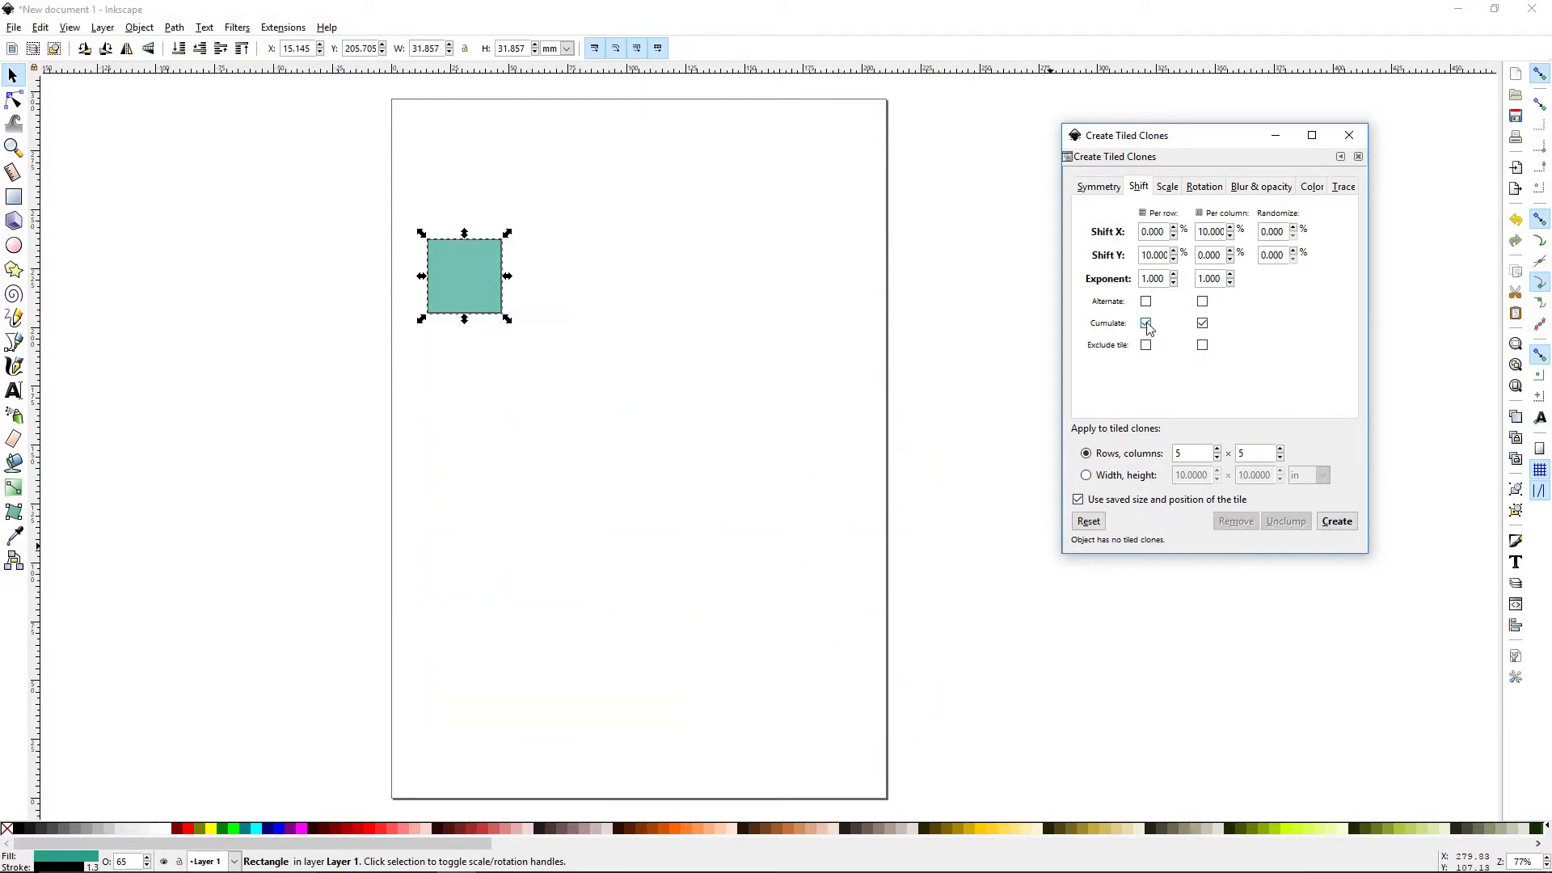
# Step: Replace cumulate with excluding tile height and width, create the overlapping clones, then remove them
pyautogui.click(1145, 323)
pyautogui.click(1202, 322)
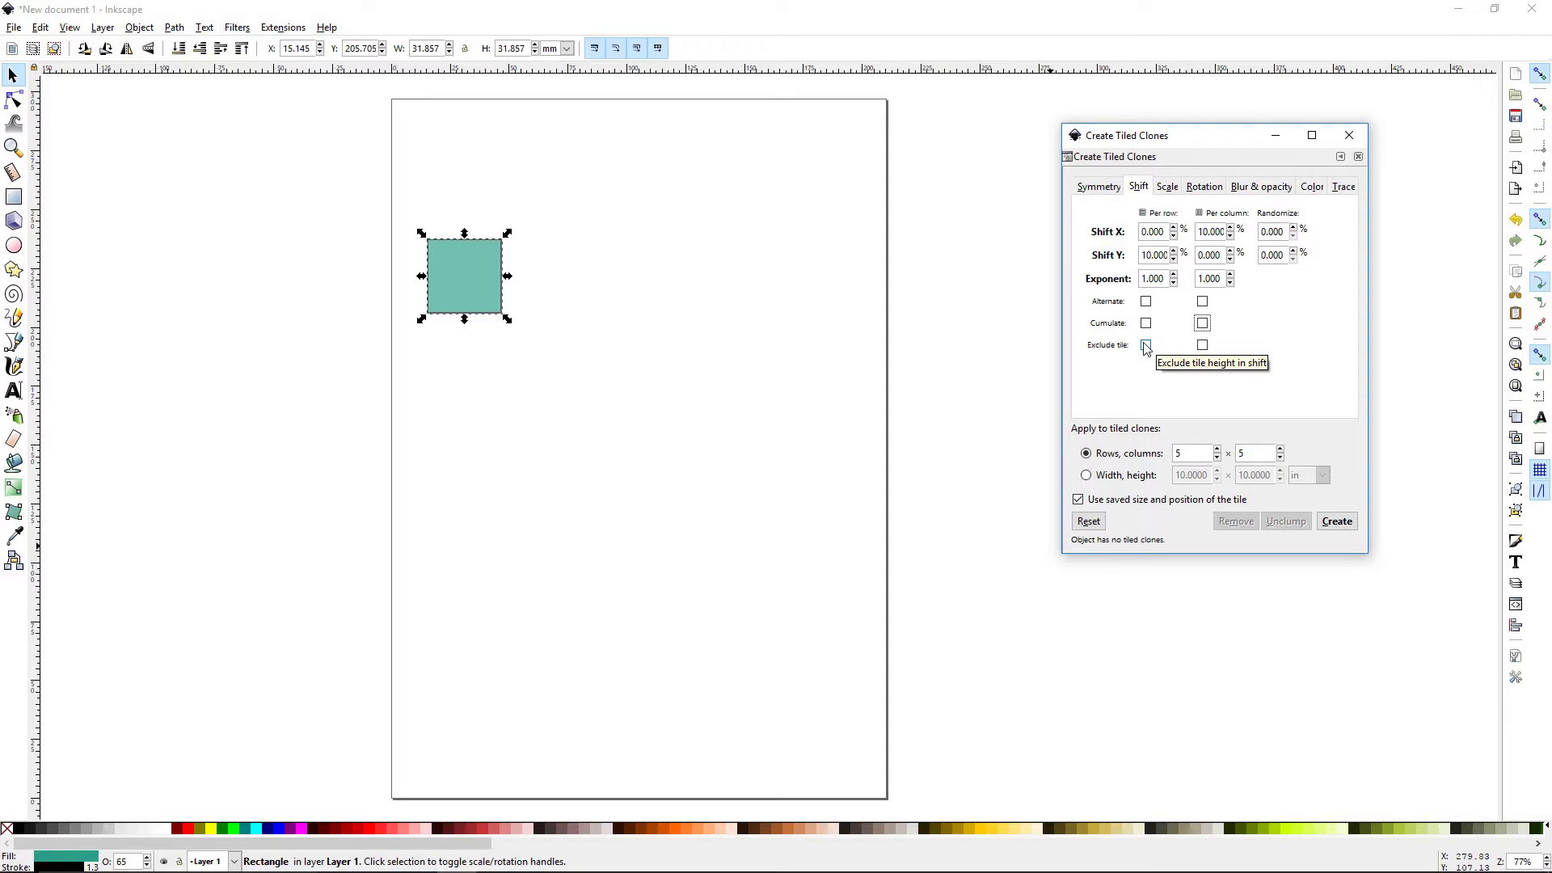
pyautogui.click(1145, 345)
pyautogui.click(1202, 345)
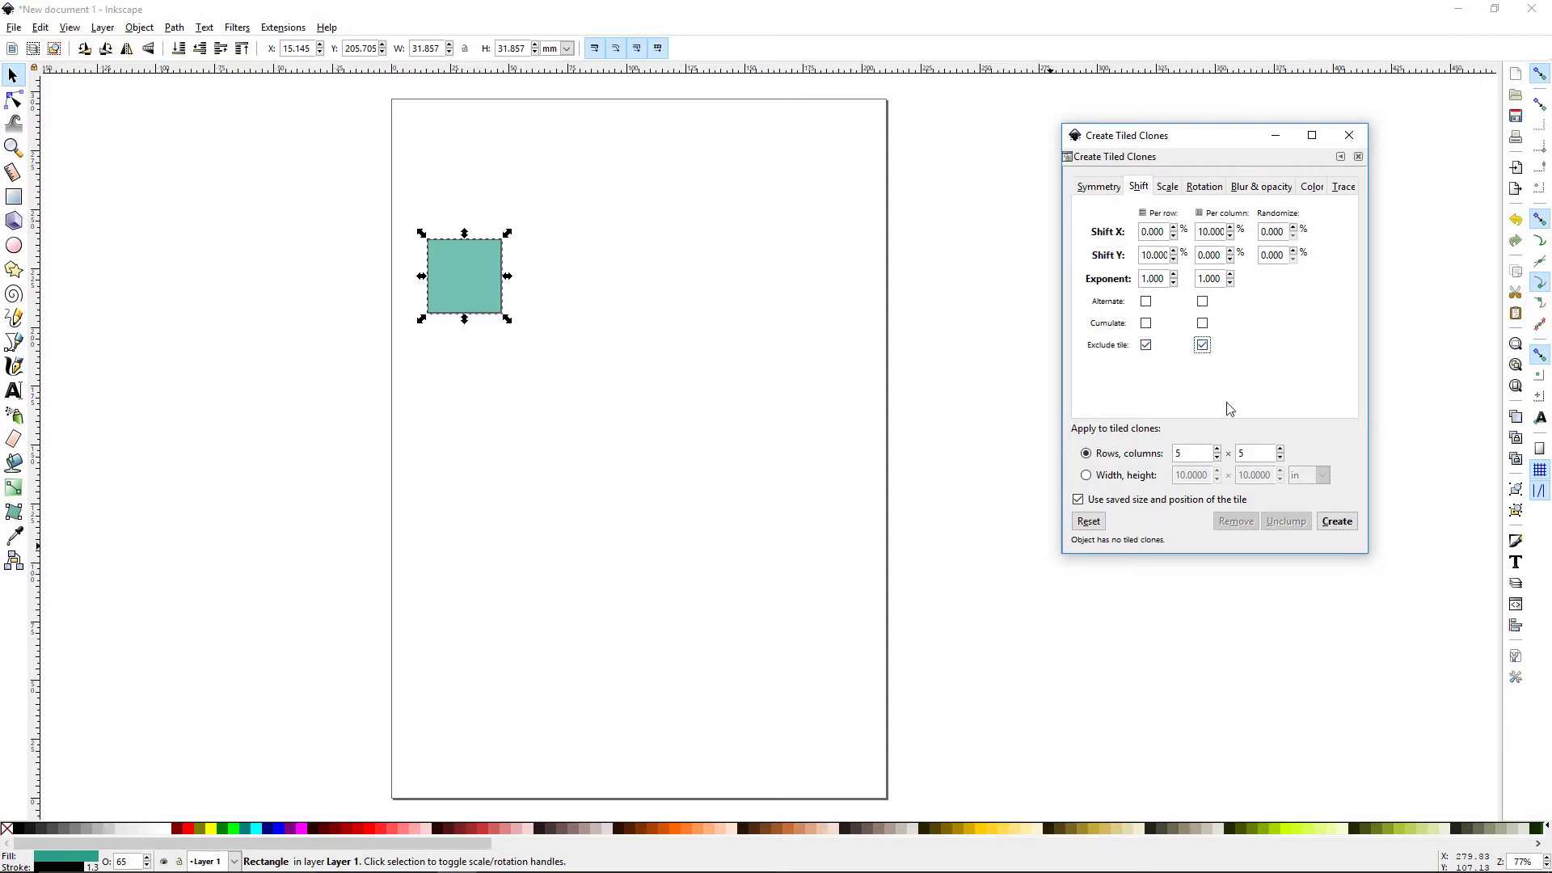
pyautogui.click(1338, 523)
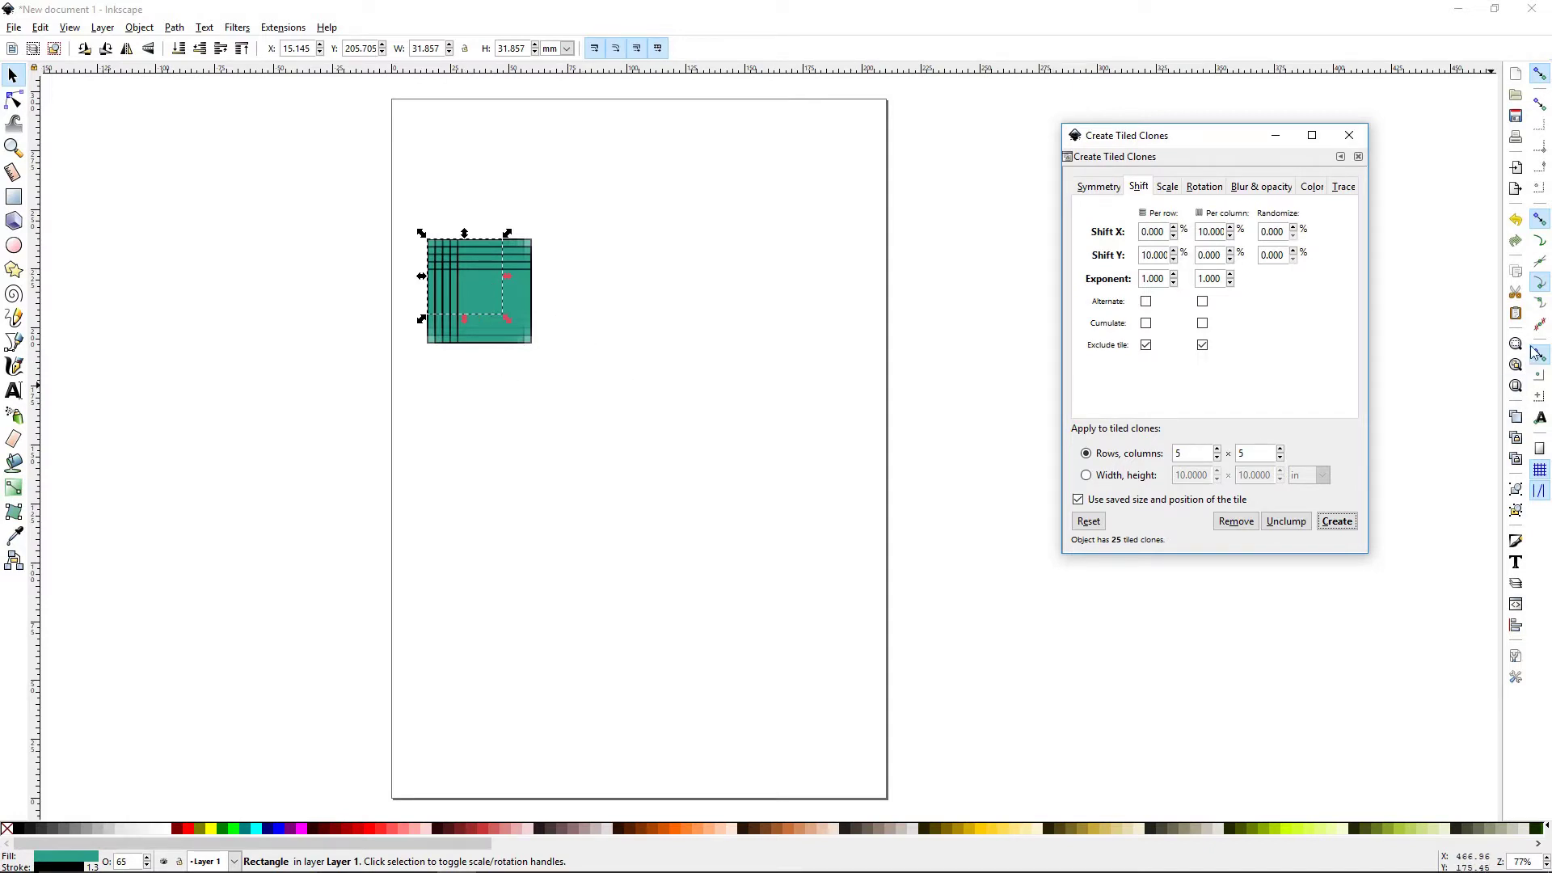
pyautogui.click(1235, 521)
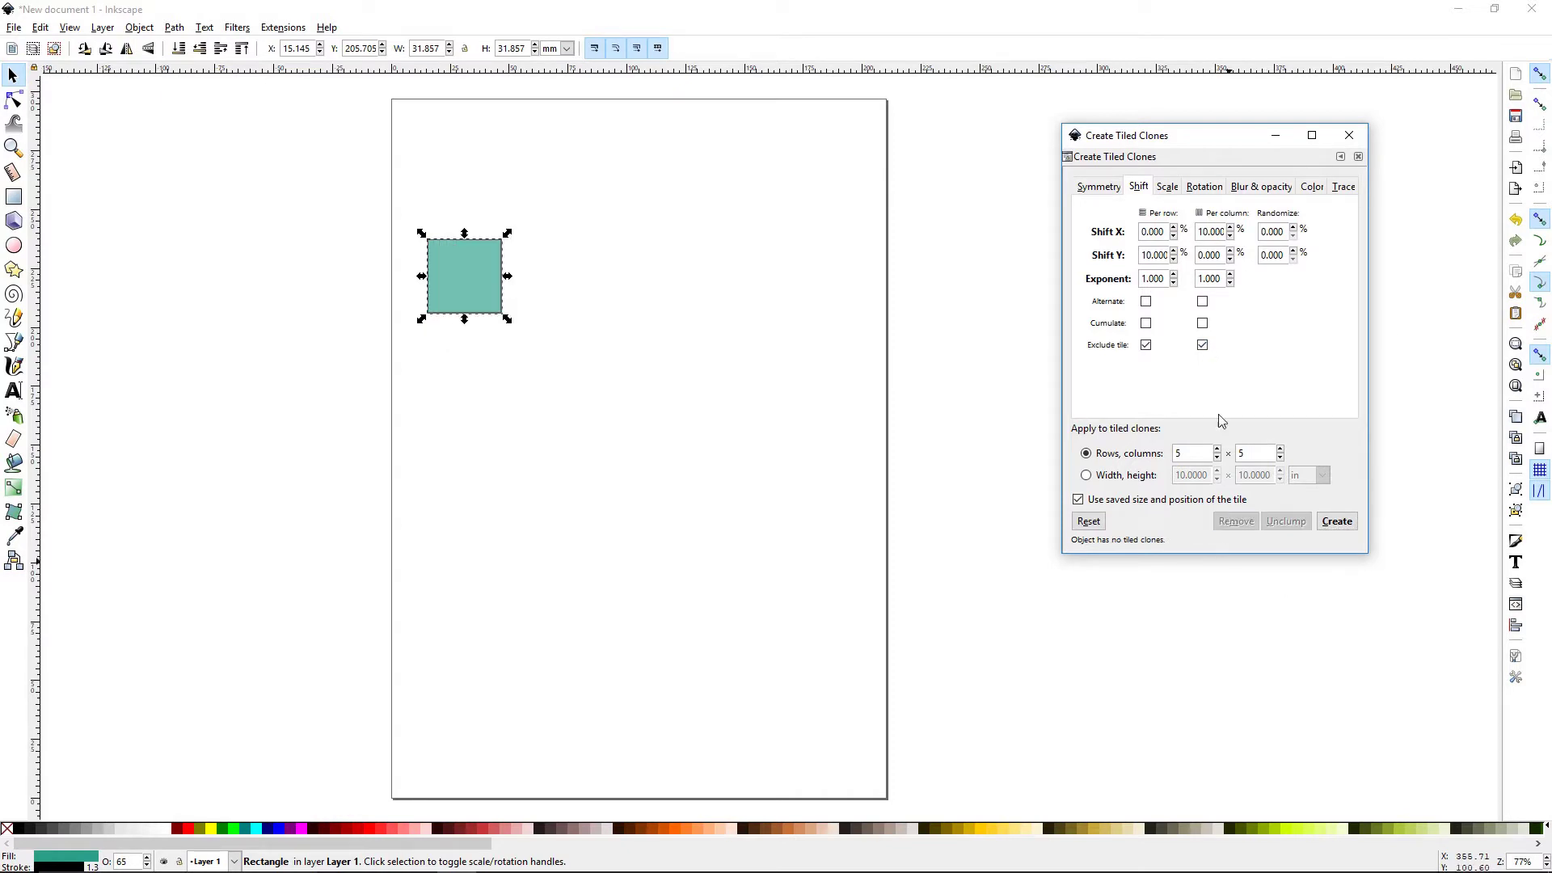
# Step: Create clones excluding only tile height, clear that option, remove them, and show the Scale settings
pyautogui.click(1202, 345)
pyautogui.click(1337, 523)
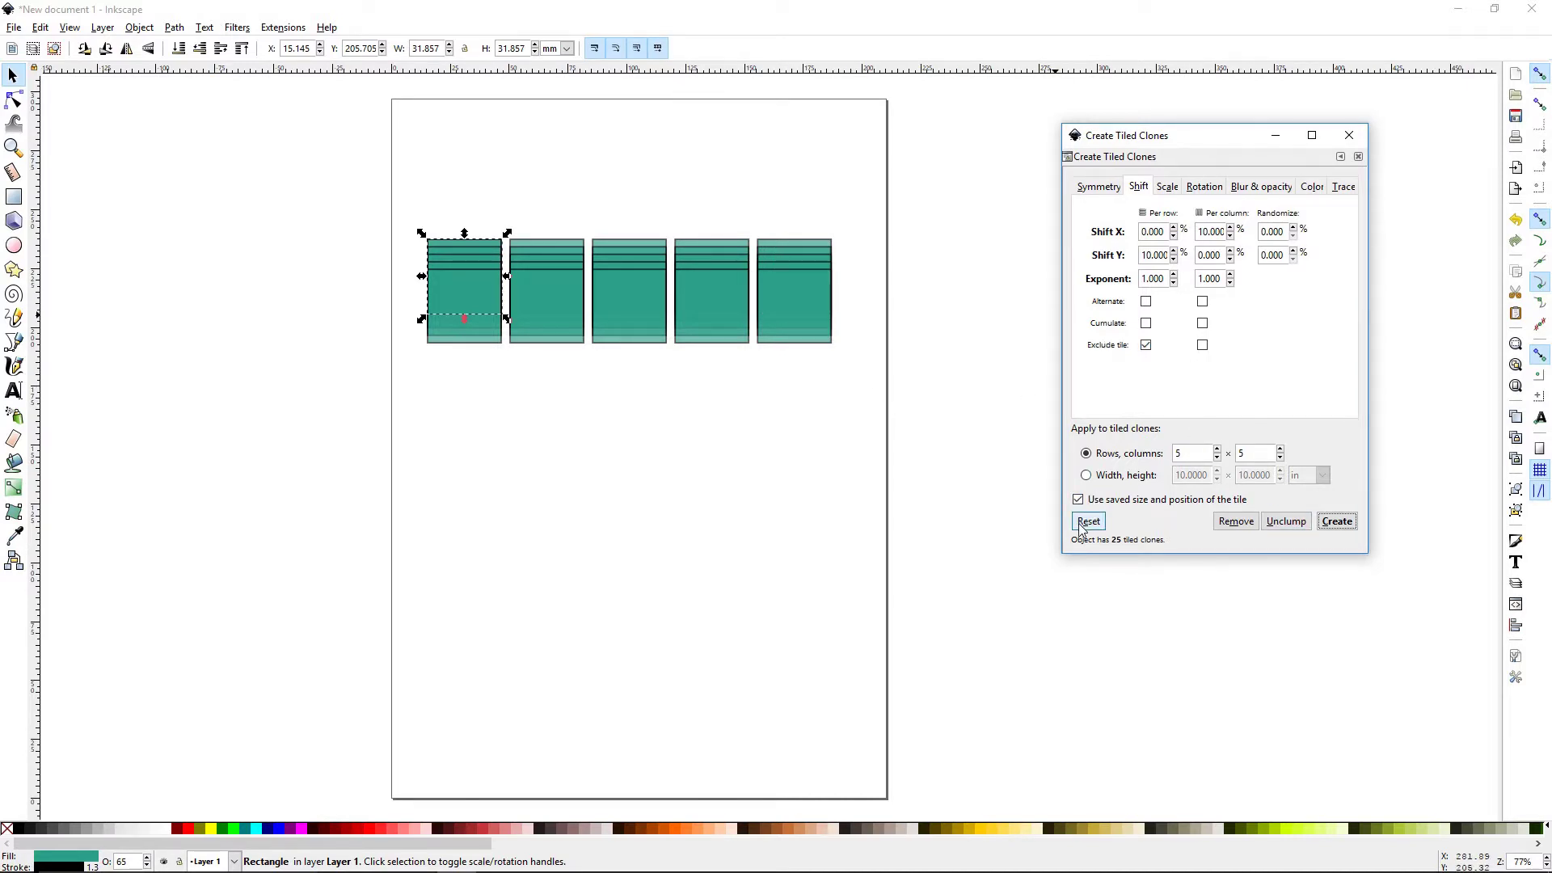
pyautogui.click(1145, 344)
pyautogui.click(1235, 521)
pyautogui.click(1167, 190)
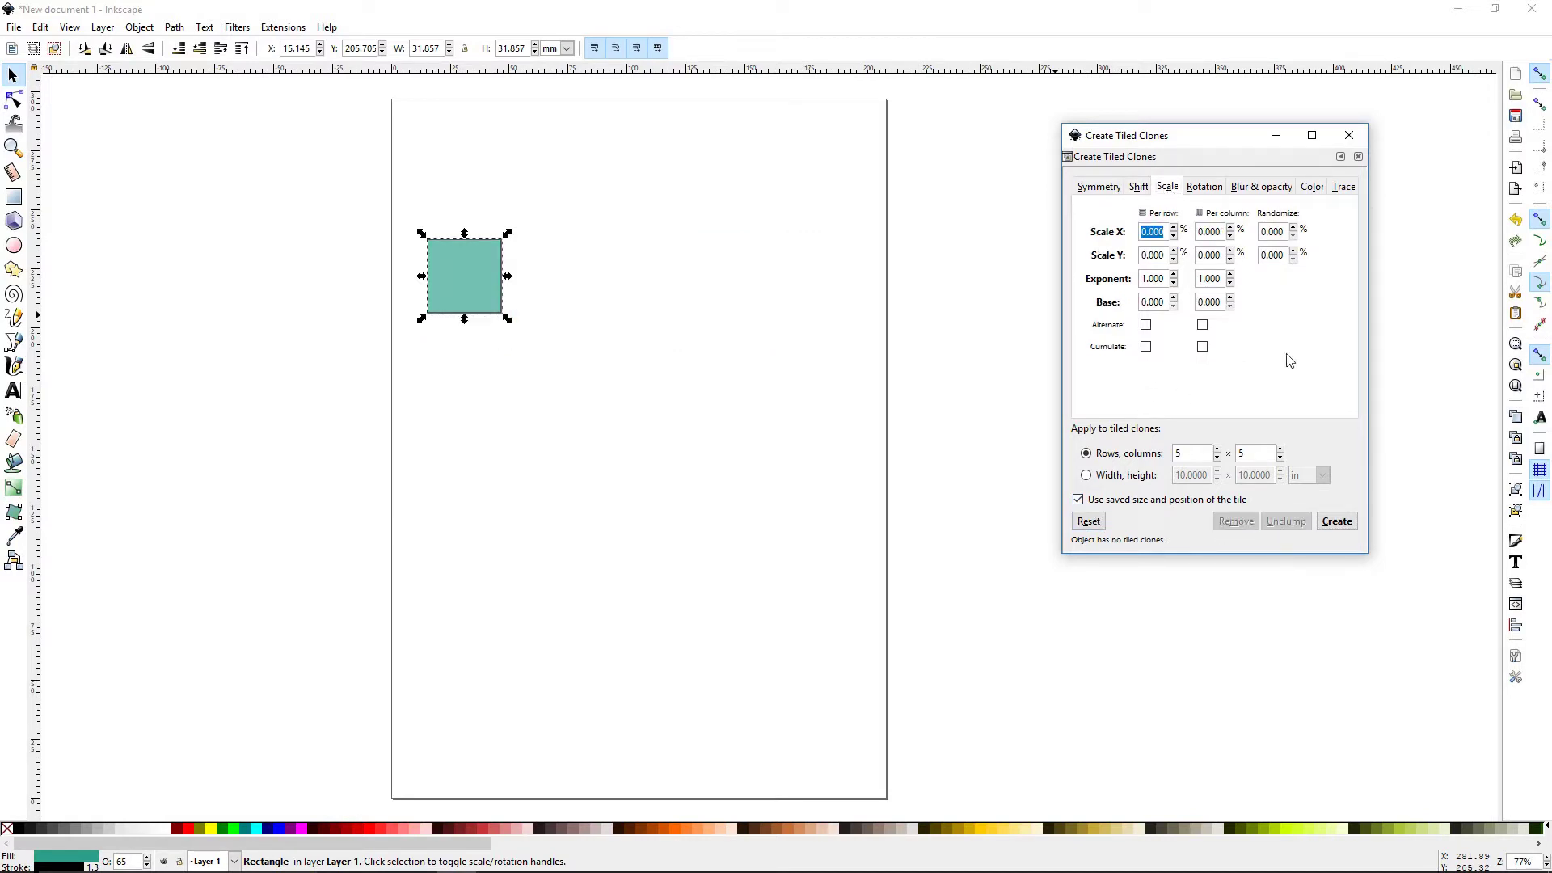
# Step: Create a 5 × 5 clone grid with all scale values still at 0%
pyautogui.click(1139, 189)
pyautogui.click(1165, 191)
pyautogui.click(1334, 521)
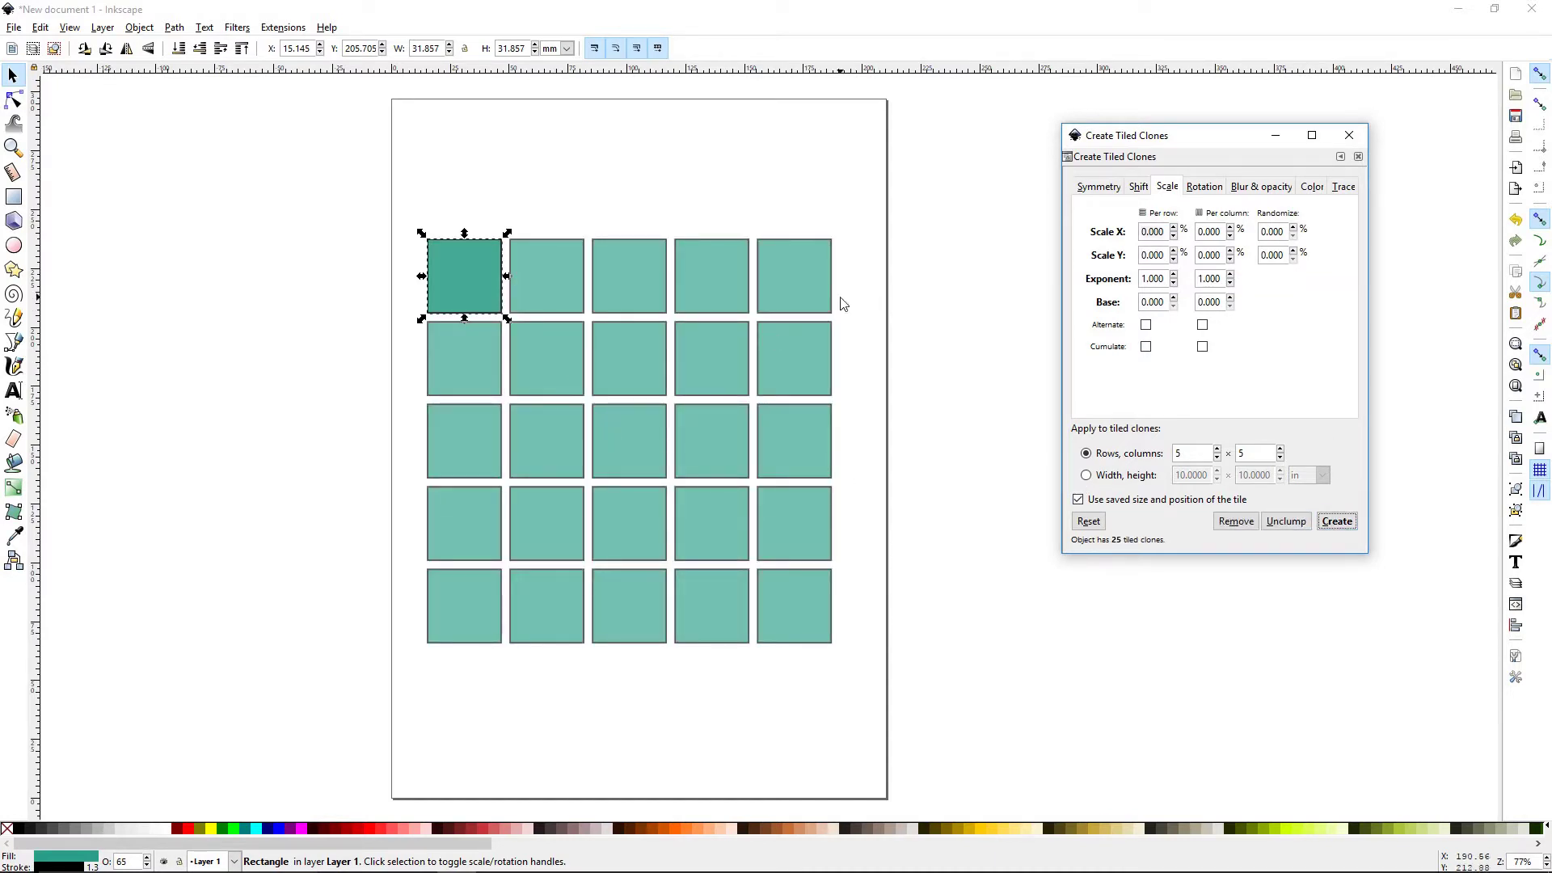
pyautogui.click(1138, 192)
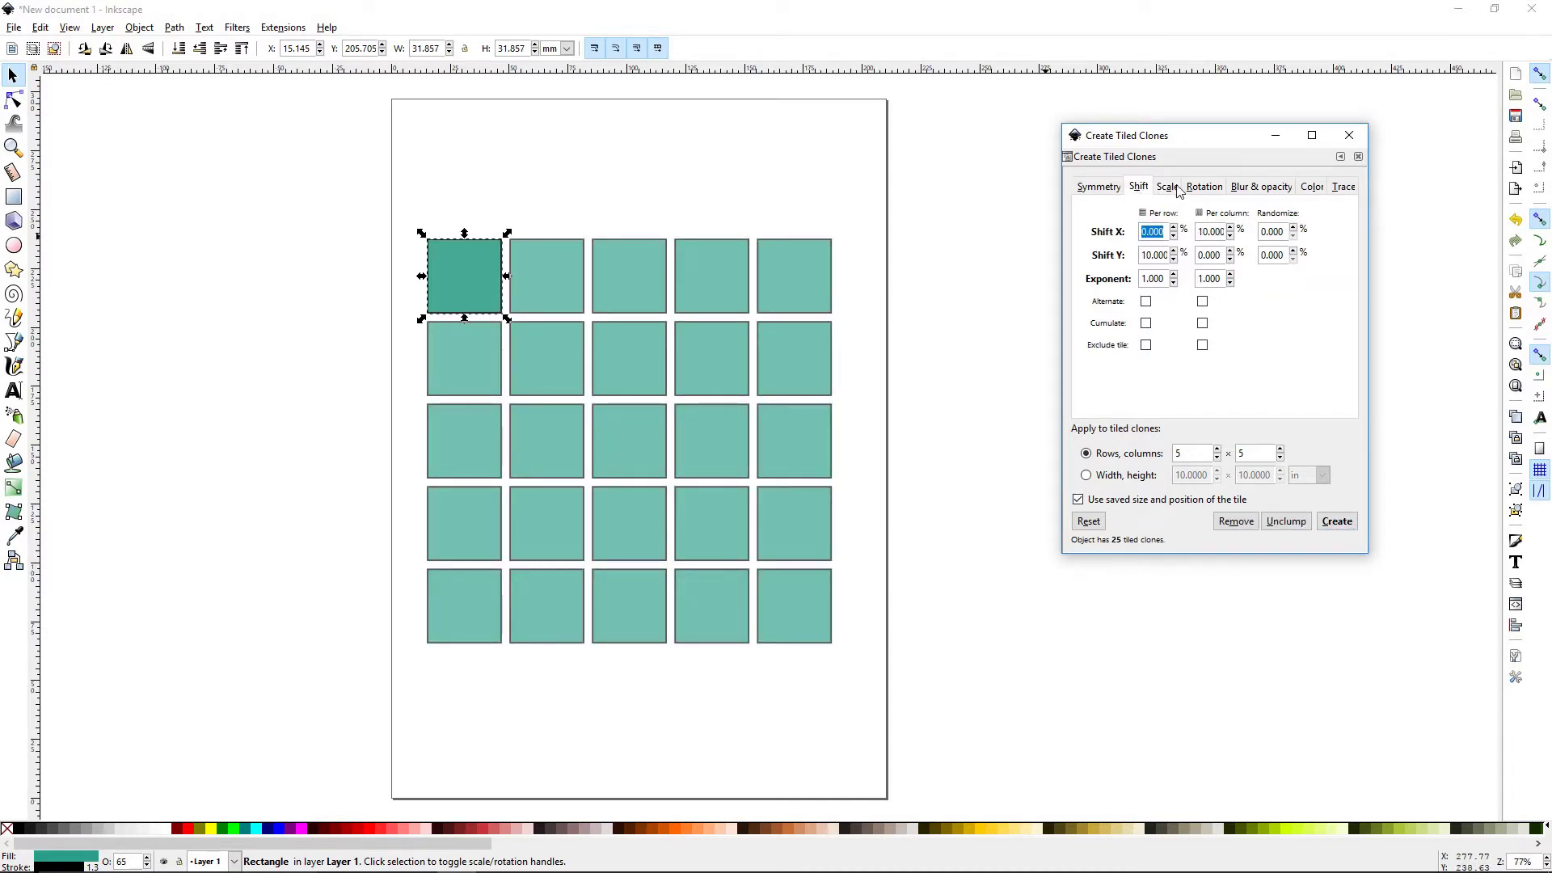
pyautogui.click(1169, 189)
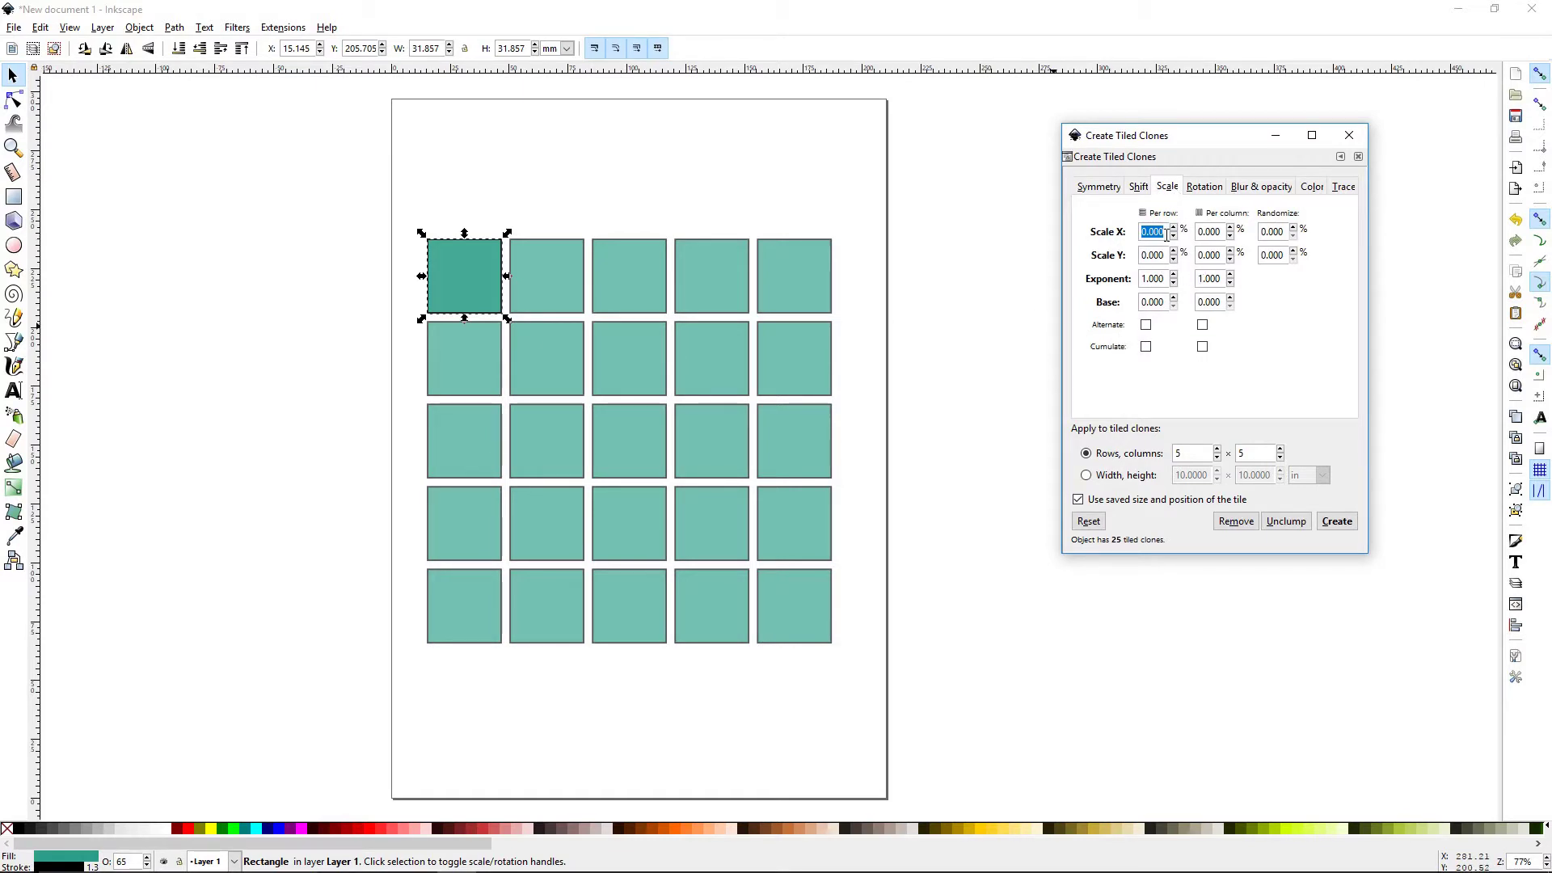
# Step: Set per-row X scale and per-column Y scale to 10% and create progressively growing clones
pyautogui.write('10')
pyautogui.press('Tab')
pyautogui.write('10')
pyautogui.click(1337, 521)
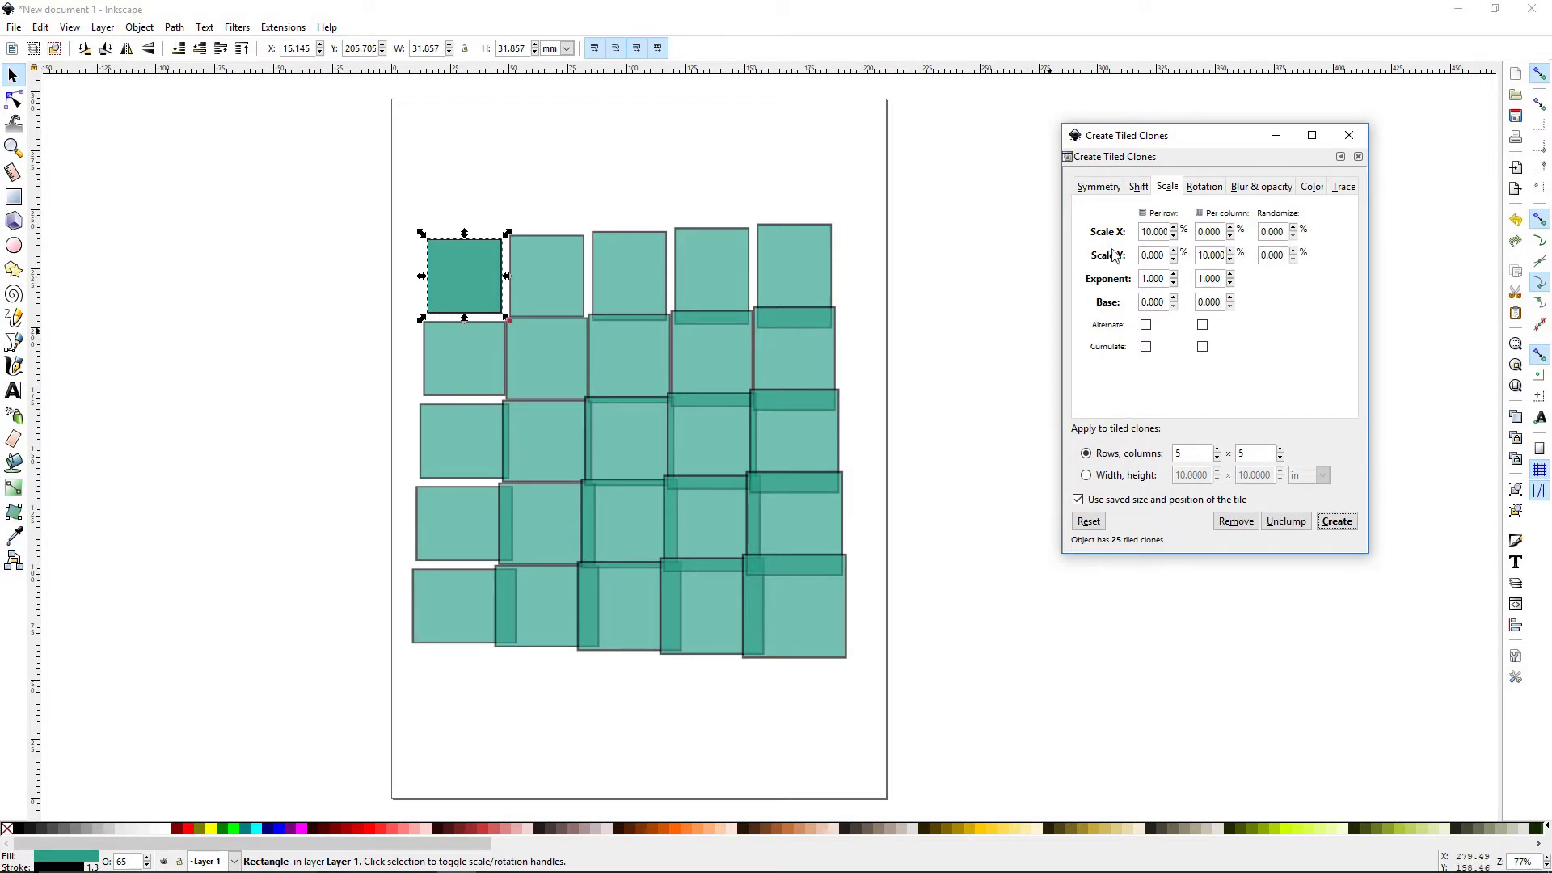
pyautogui.click(1137, 187)
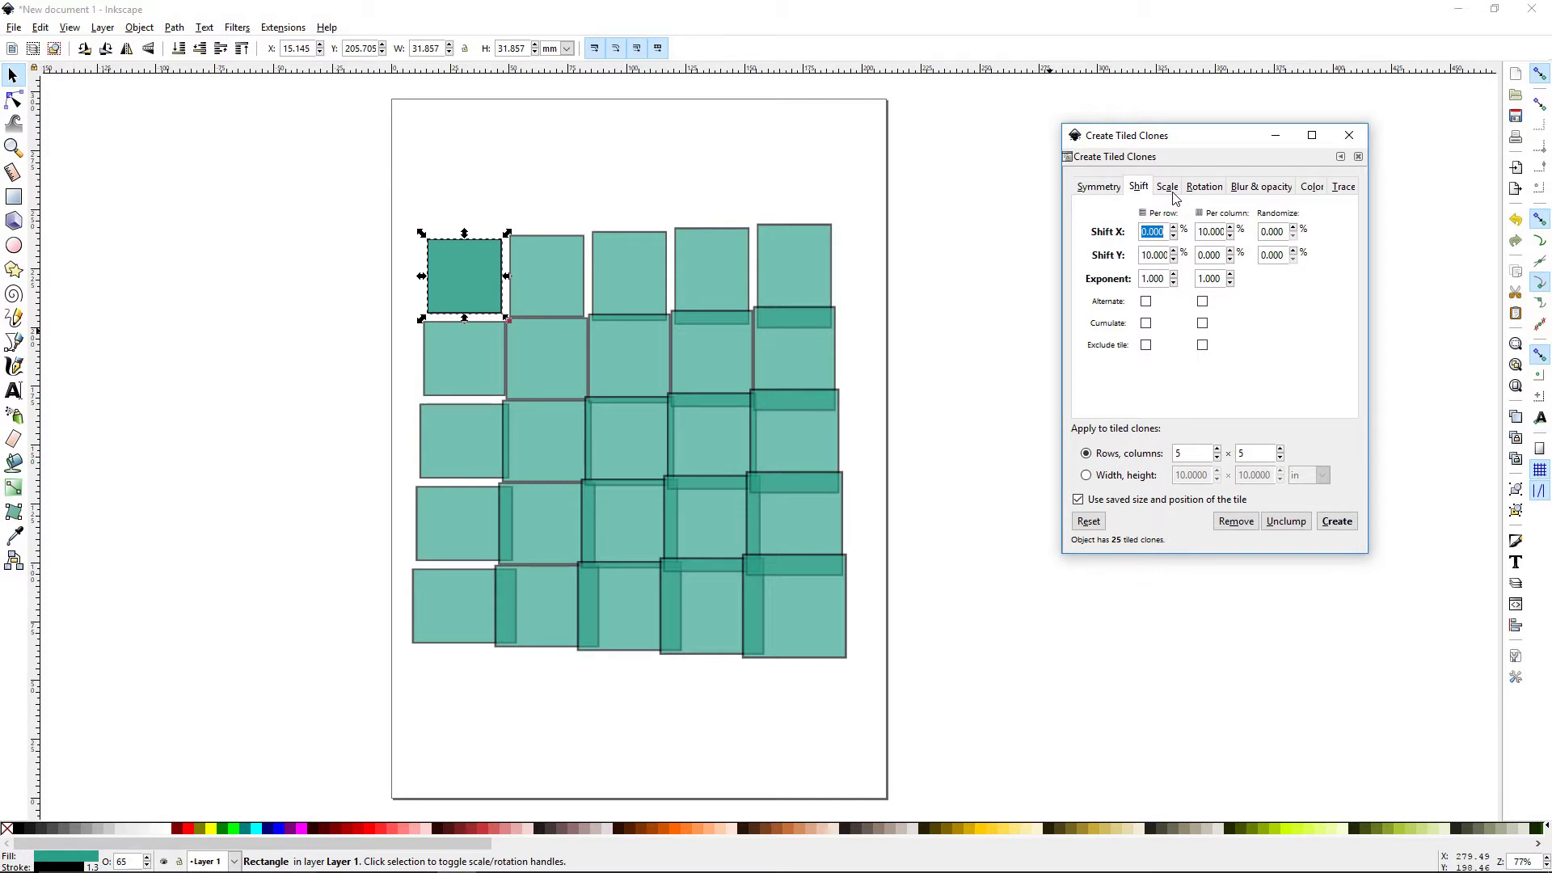
pyautogui.click(1169, 189)
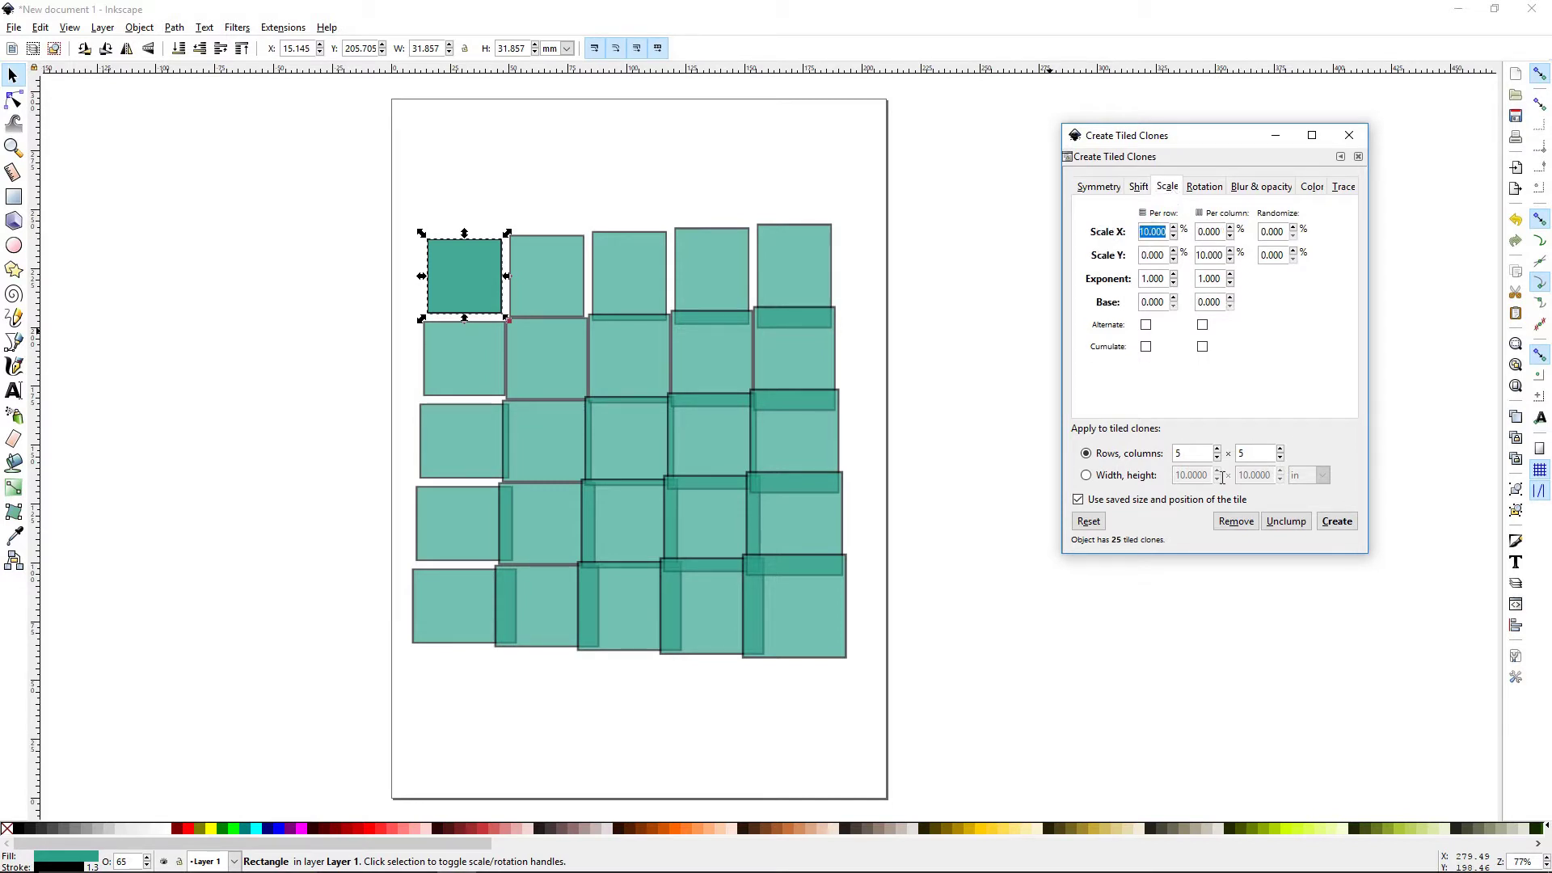
# Step: Fill a 10 × 10 in area with 64 scaled clones, then revert to rows and columns and remove them
pyautogui.click(1236, 520)
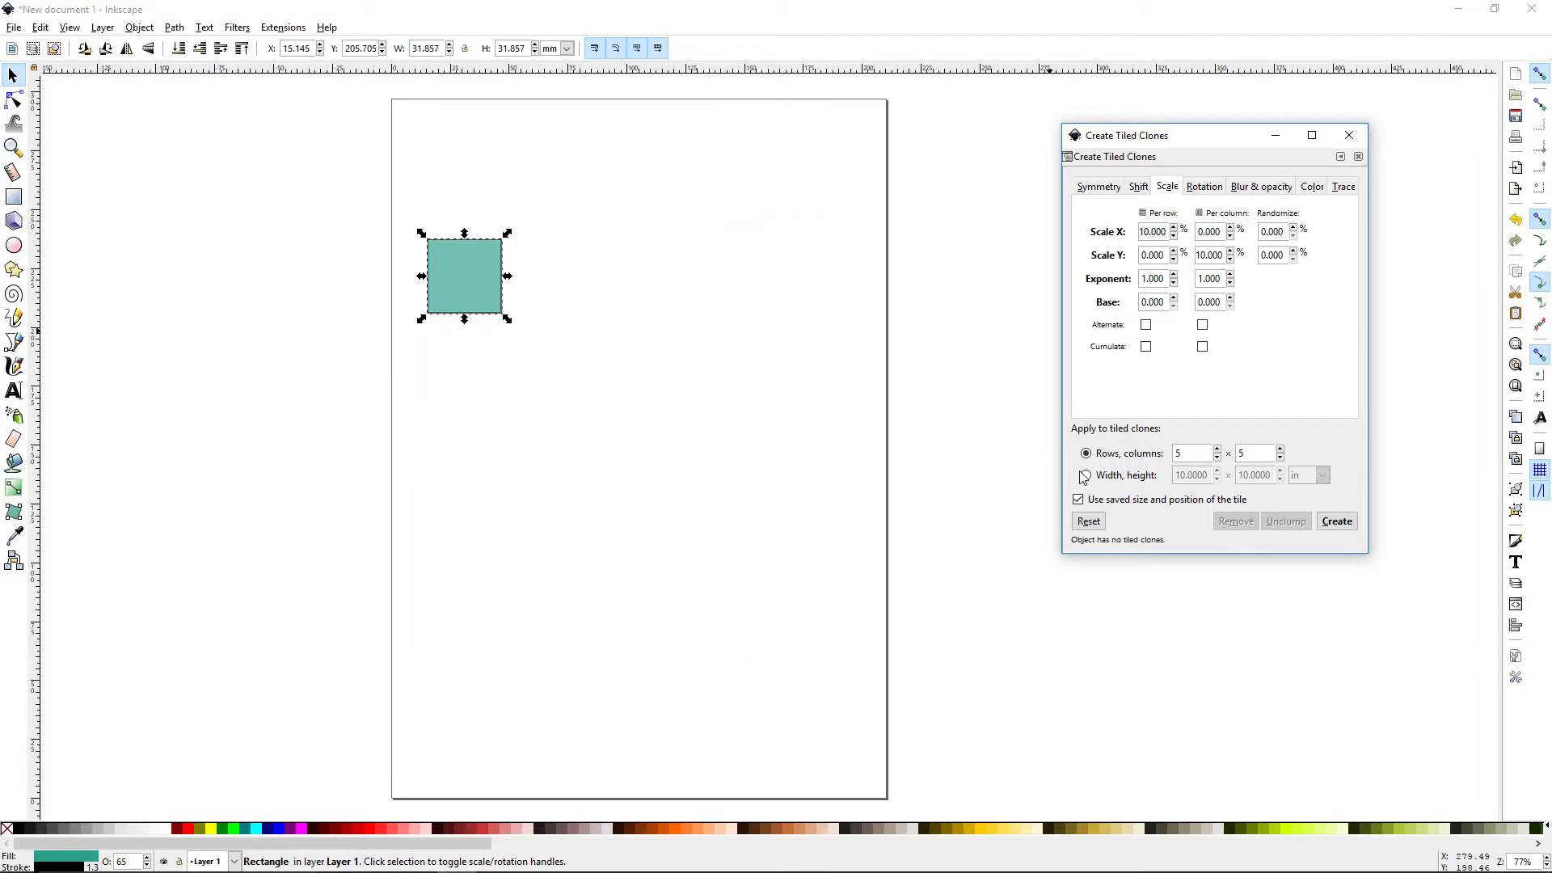
pyautogui.click(1085, 475)
pyautogui.click(1335, 522)
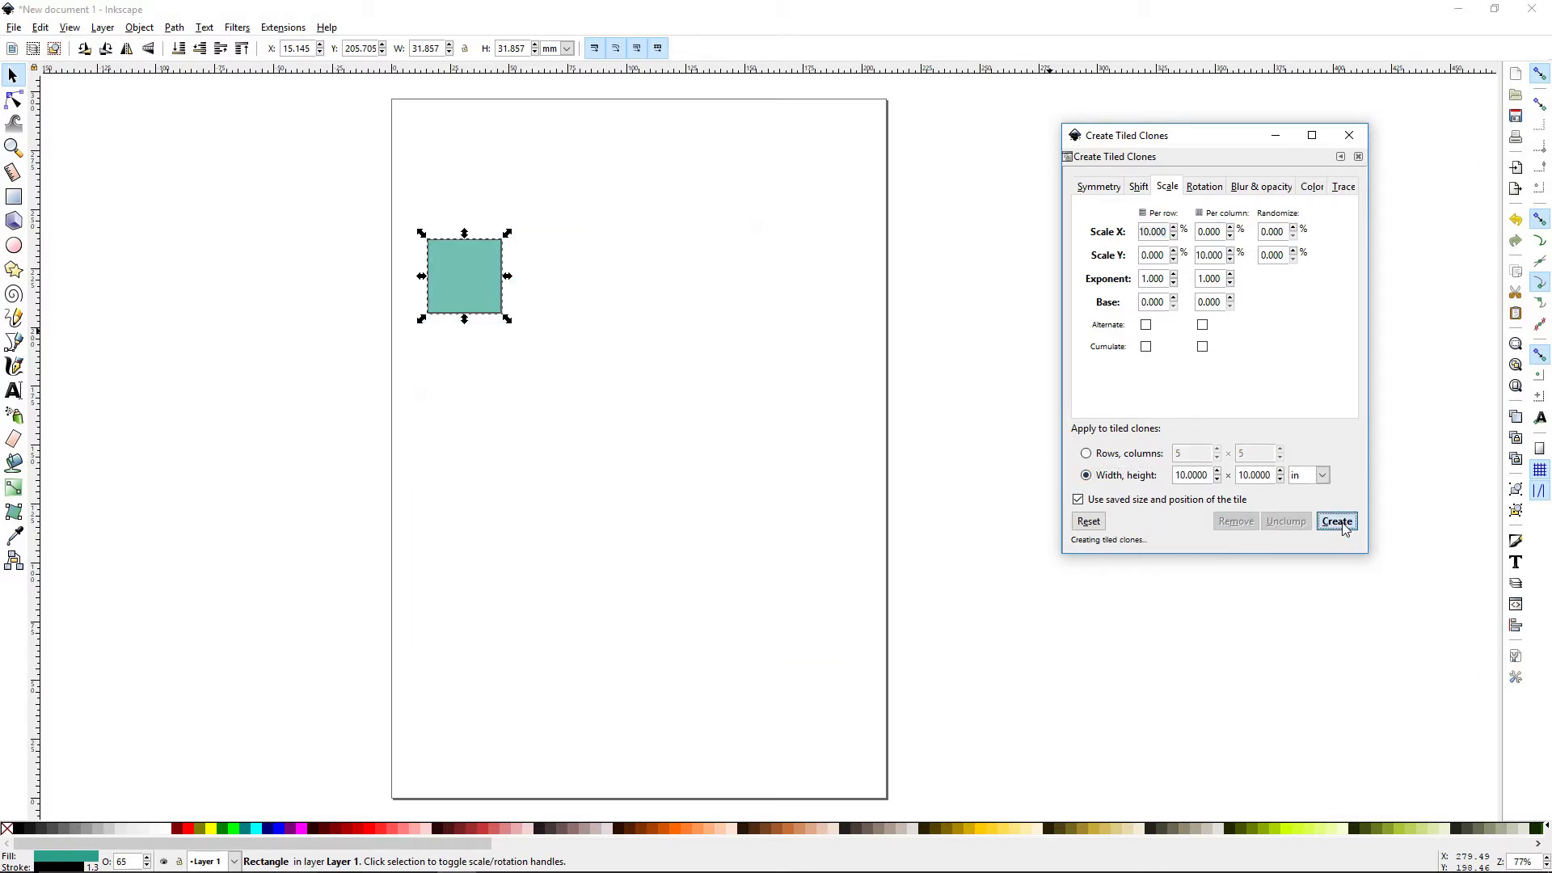
pyautogui.scroll(-4, 778, 540)
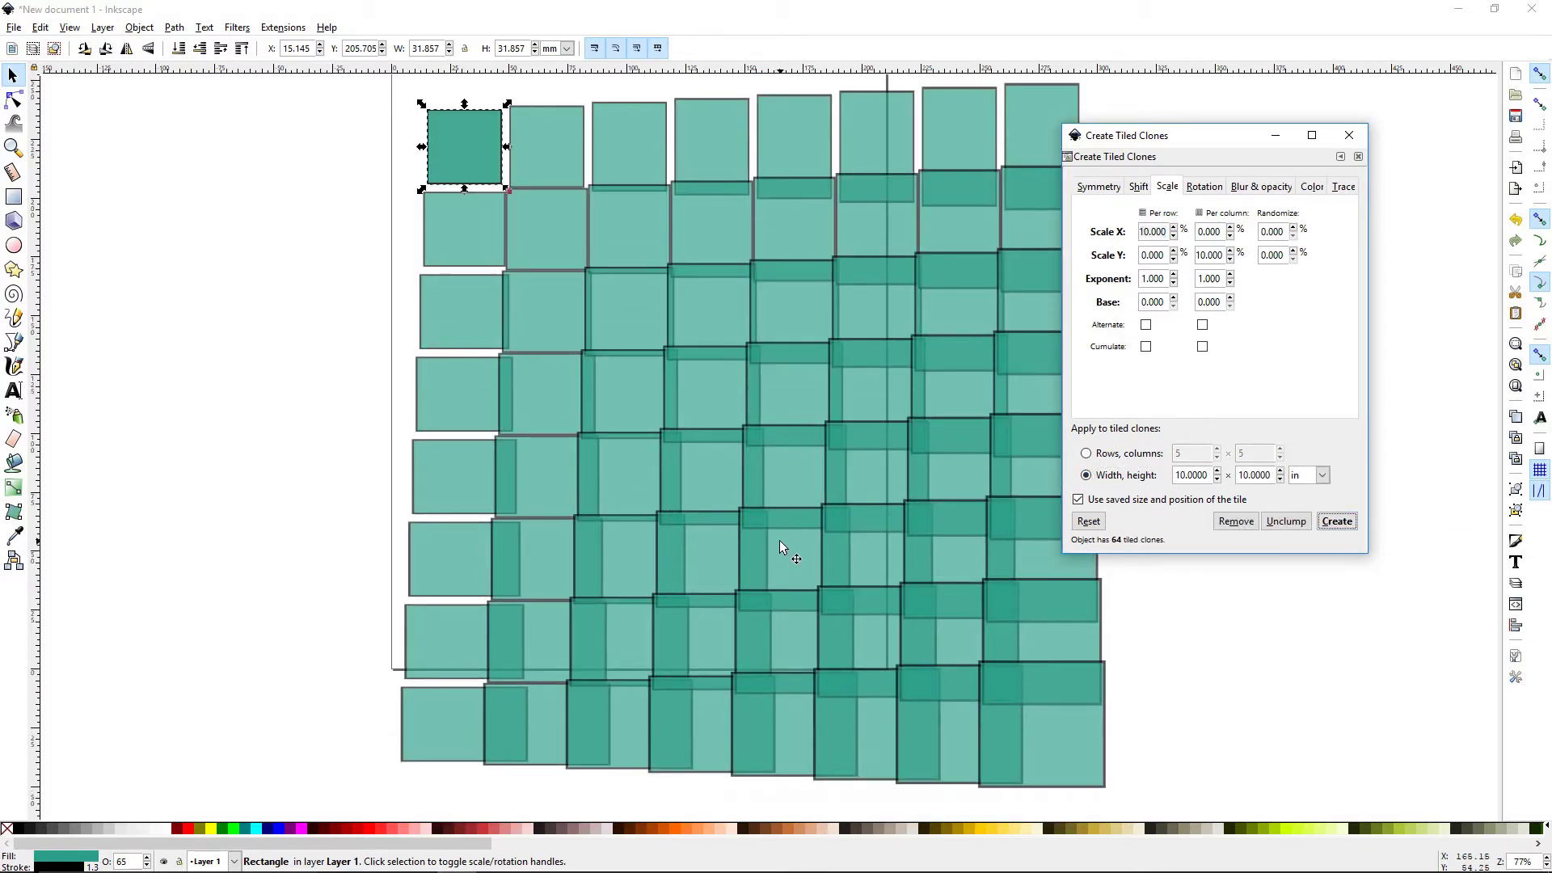
pyautogui.scroll(6, 779, 539)
pyautogui.click(1085, 453)
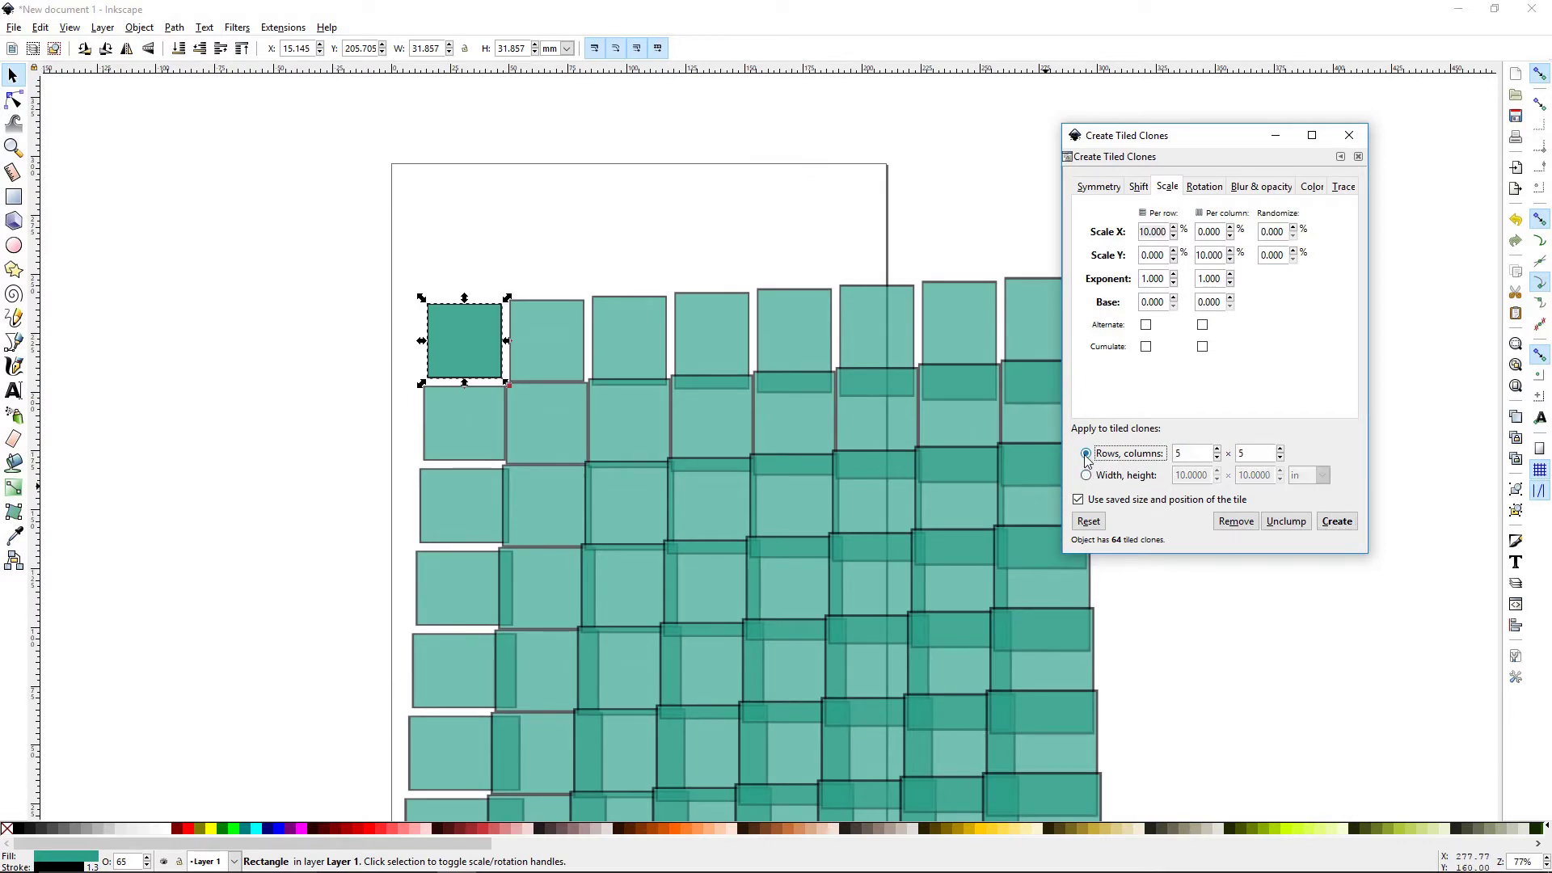
pyautogui.click(1235, 521)
# Step: Regenerate clones with alternating scale per row, then also per column, then untick both and remove them
pyautogui.click(1145, 324)
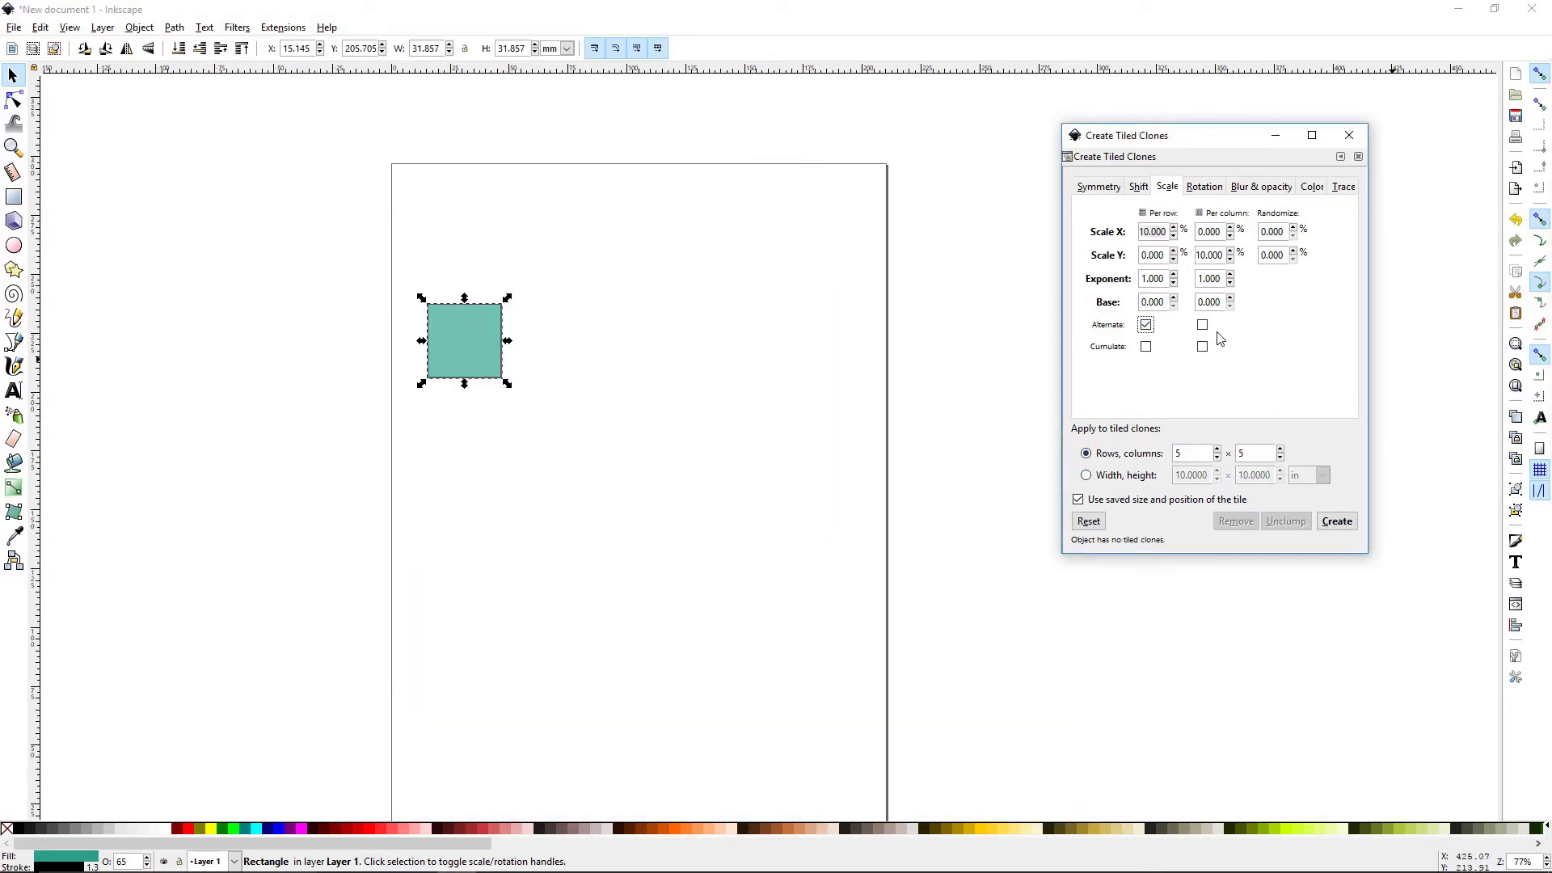
pyautogui.click(1344, 525)
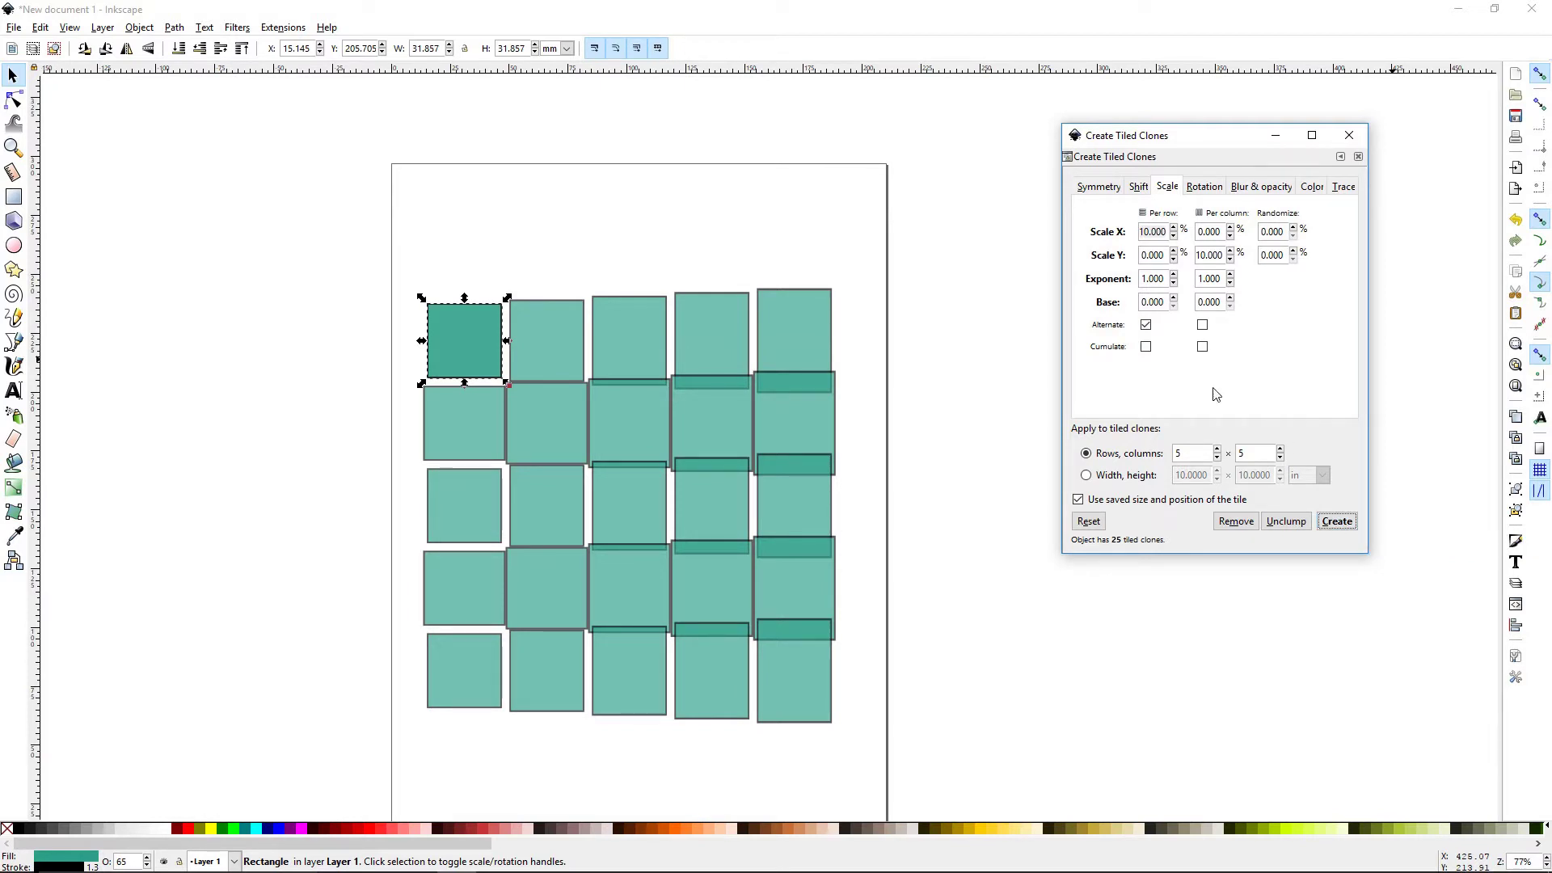
pyautogui.click(1201, 325)
pyautogui.click(1337, 522)
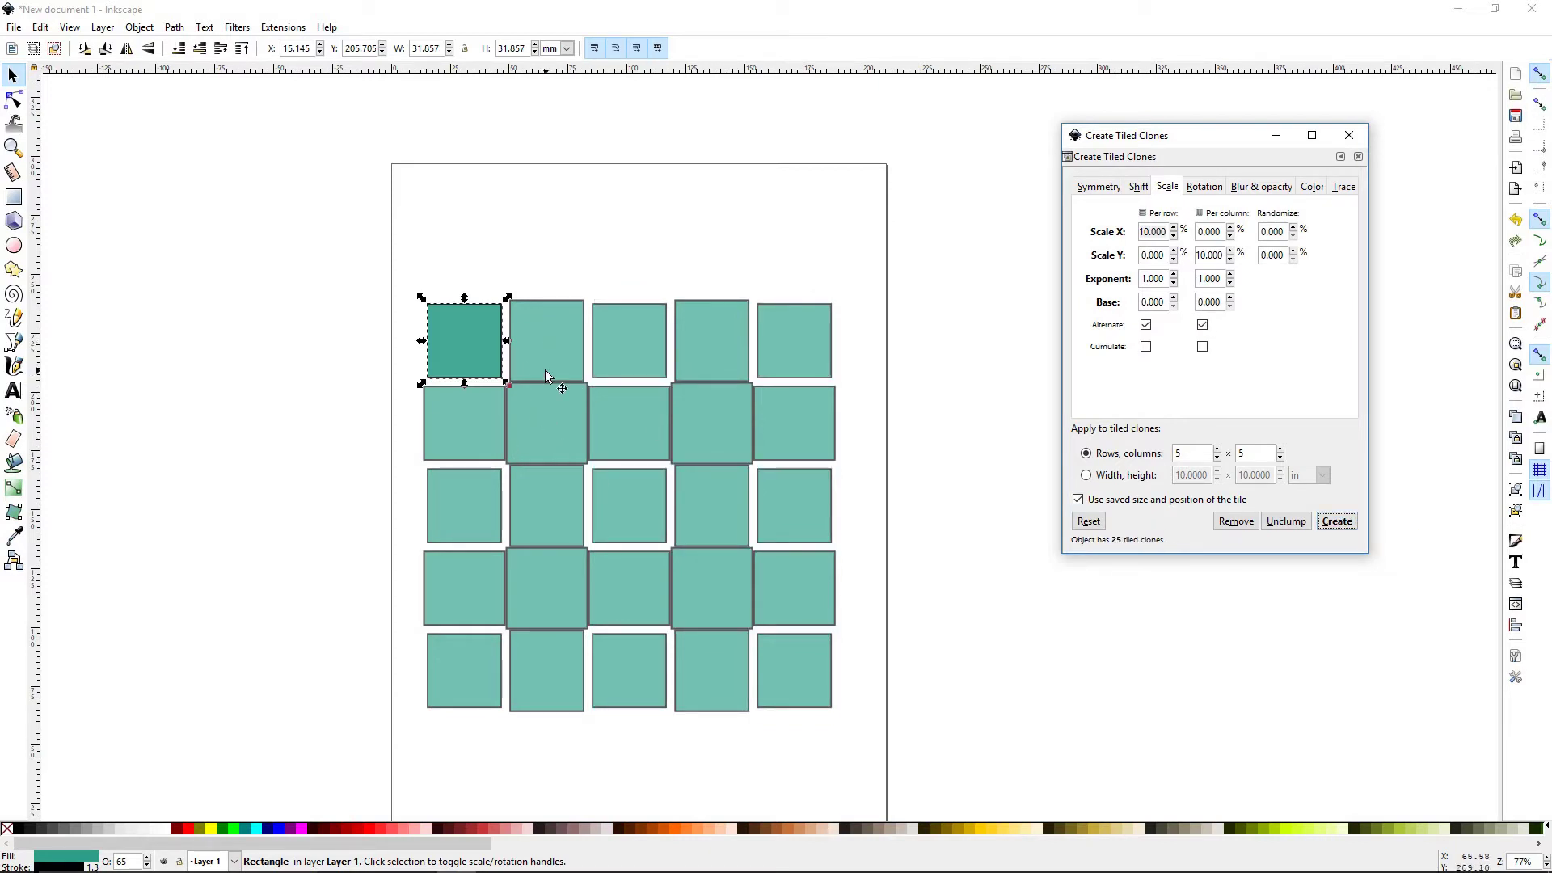
pyautogui.click(1145, 324)
pyautogui.click(1202, 324)
pyautogui.click(1233, 523)
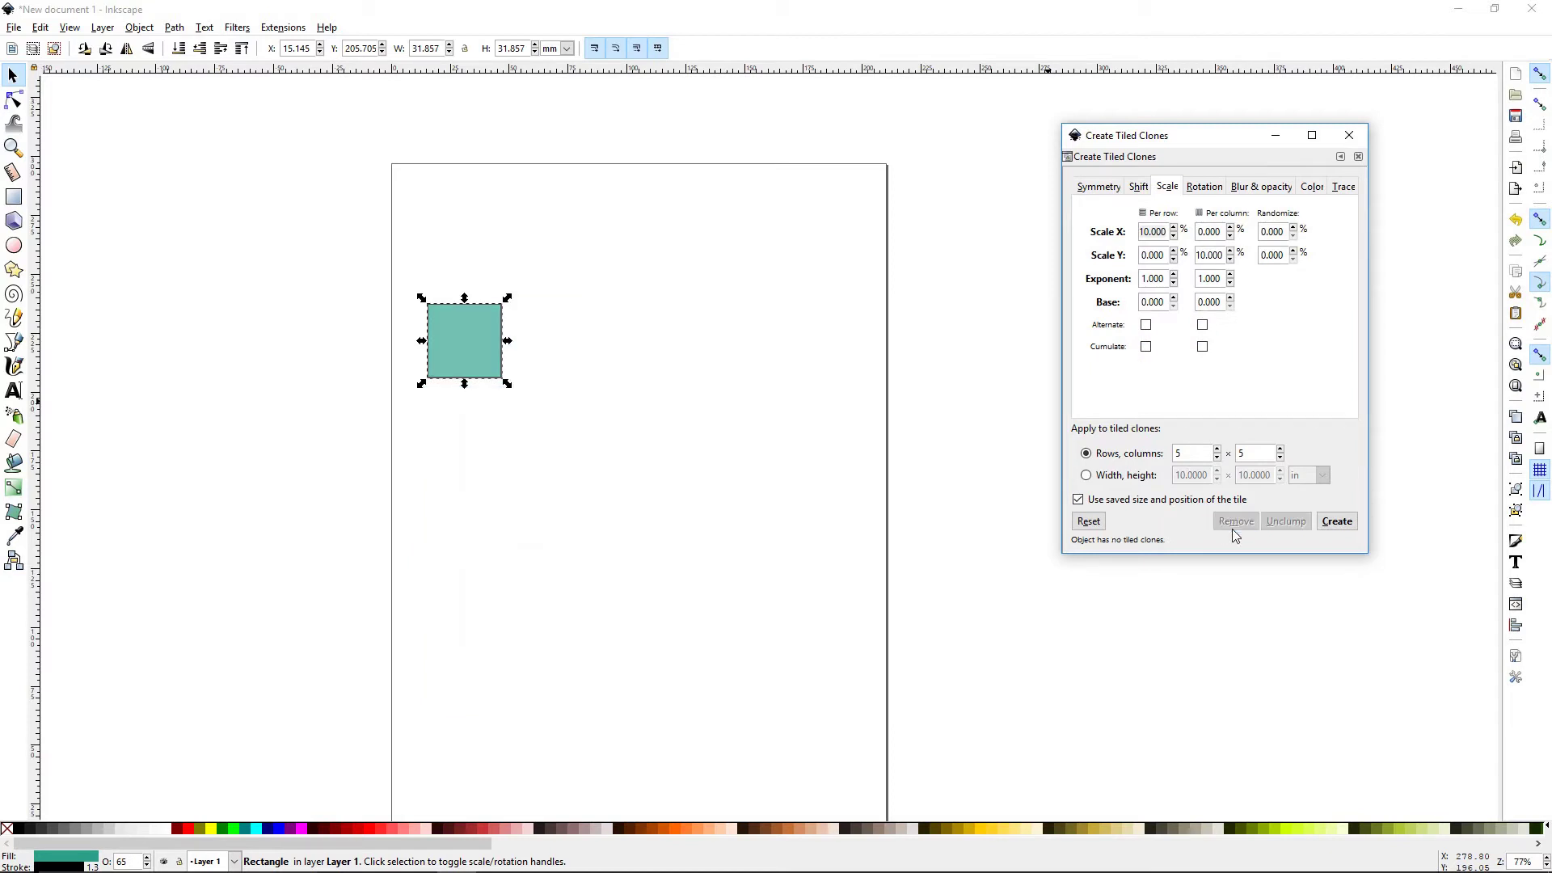
# Step: Tile the teal square with cumulative row and column scaling, then remove those clones
pyautogui.click(1146, 347)
pyautogui.click(1204, 348)
pyautogui.click(1336, 522)
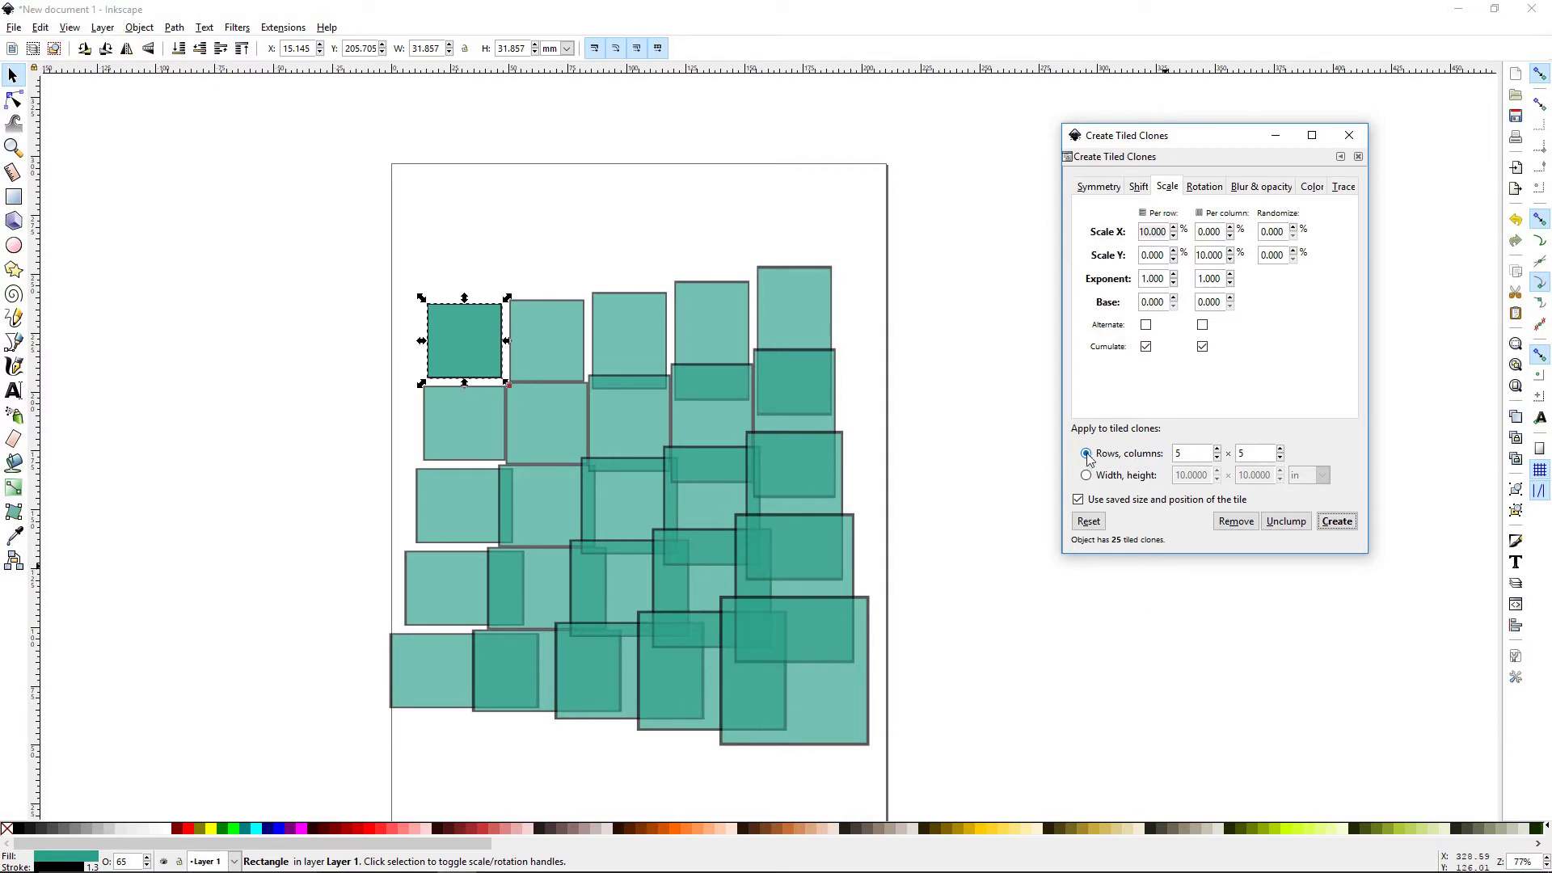
pyautogui.click(1235, 521)
# Step: Turn scale cumulation off, recreate the plain 10% growing 5×5 grid, then remove it
pyautogui.click(1145, 346)
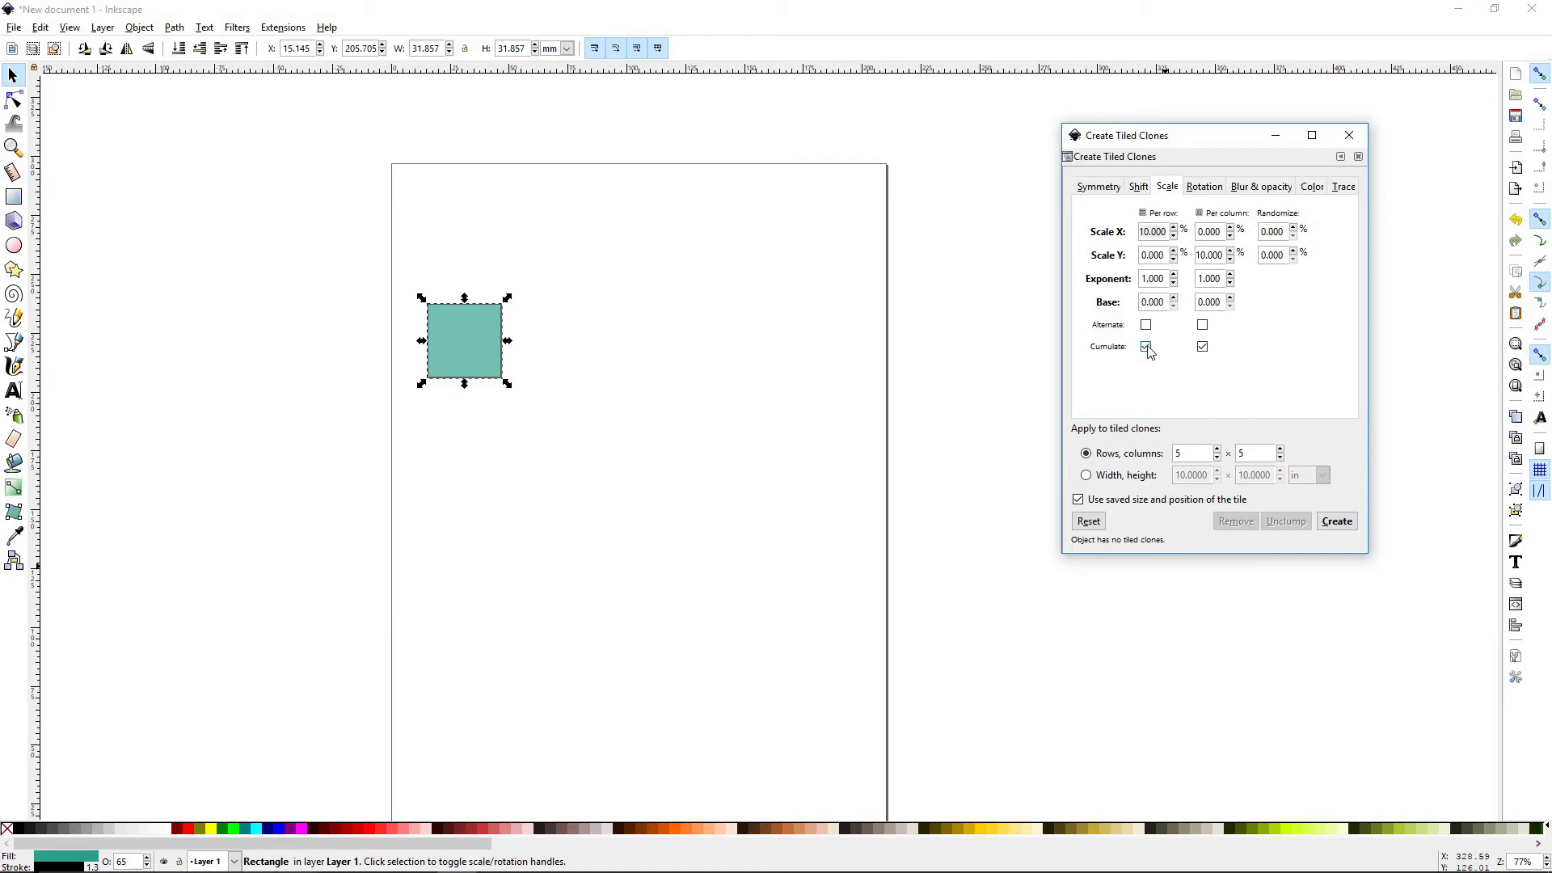
pyautogui.click(1202, 347)
pyautogui.click(1335, 521)
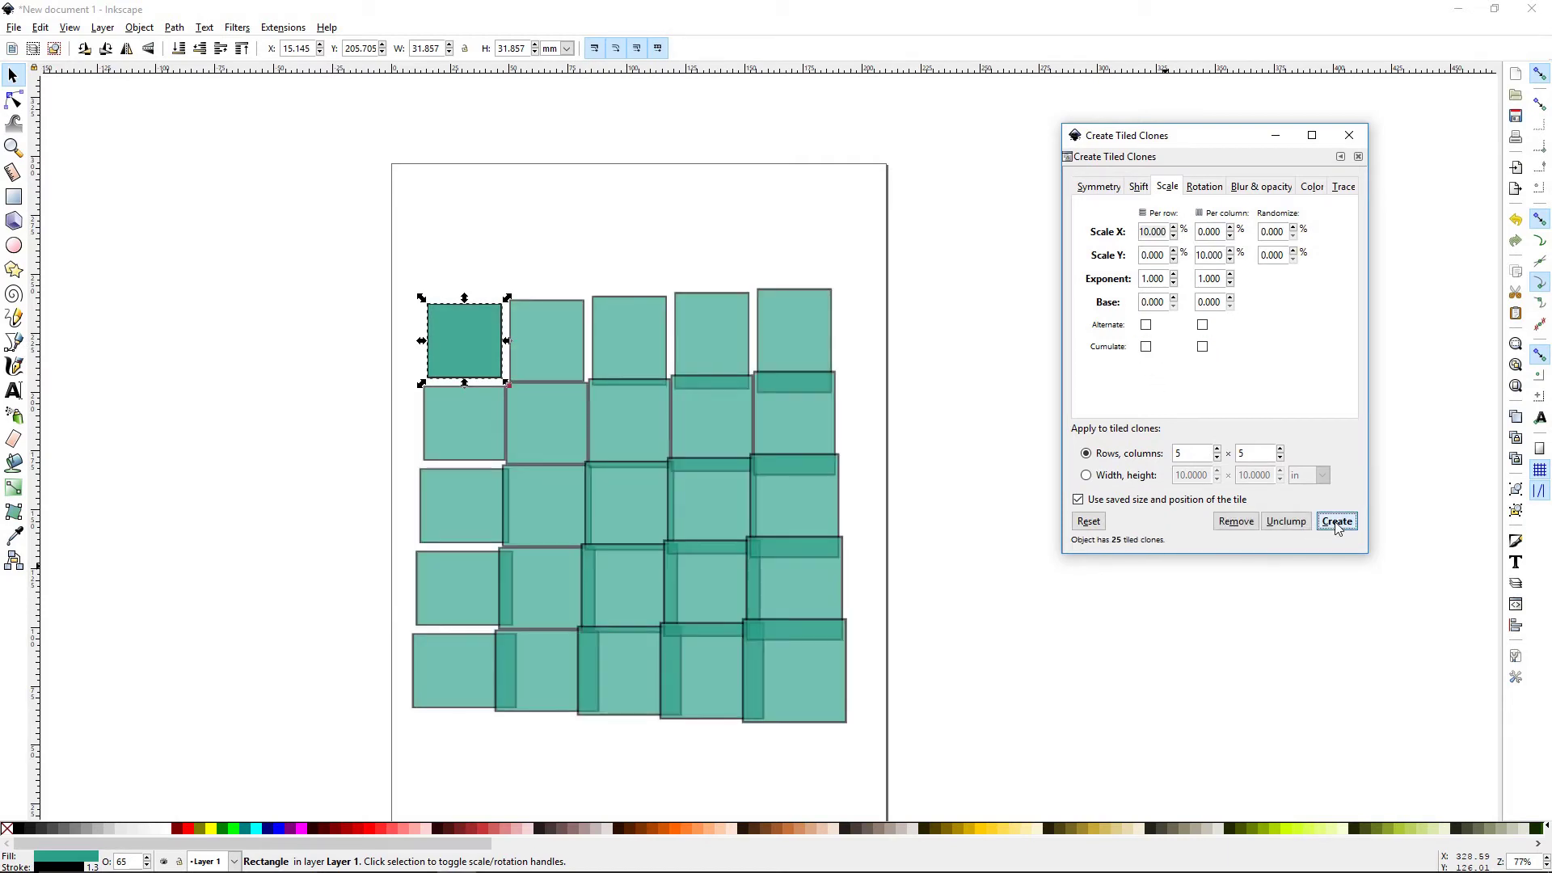
pyautogui.click(1236, 521)
pyautogui.click(1204, 187)
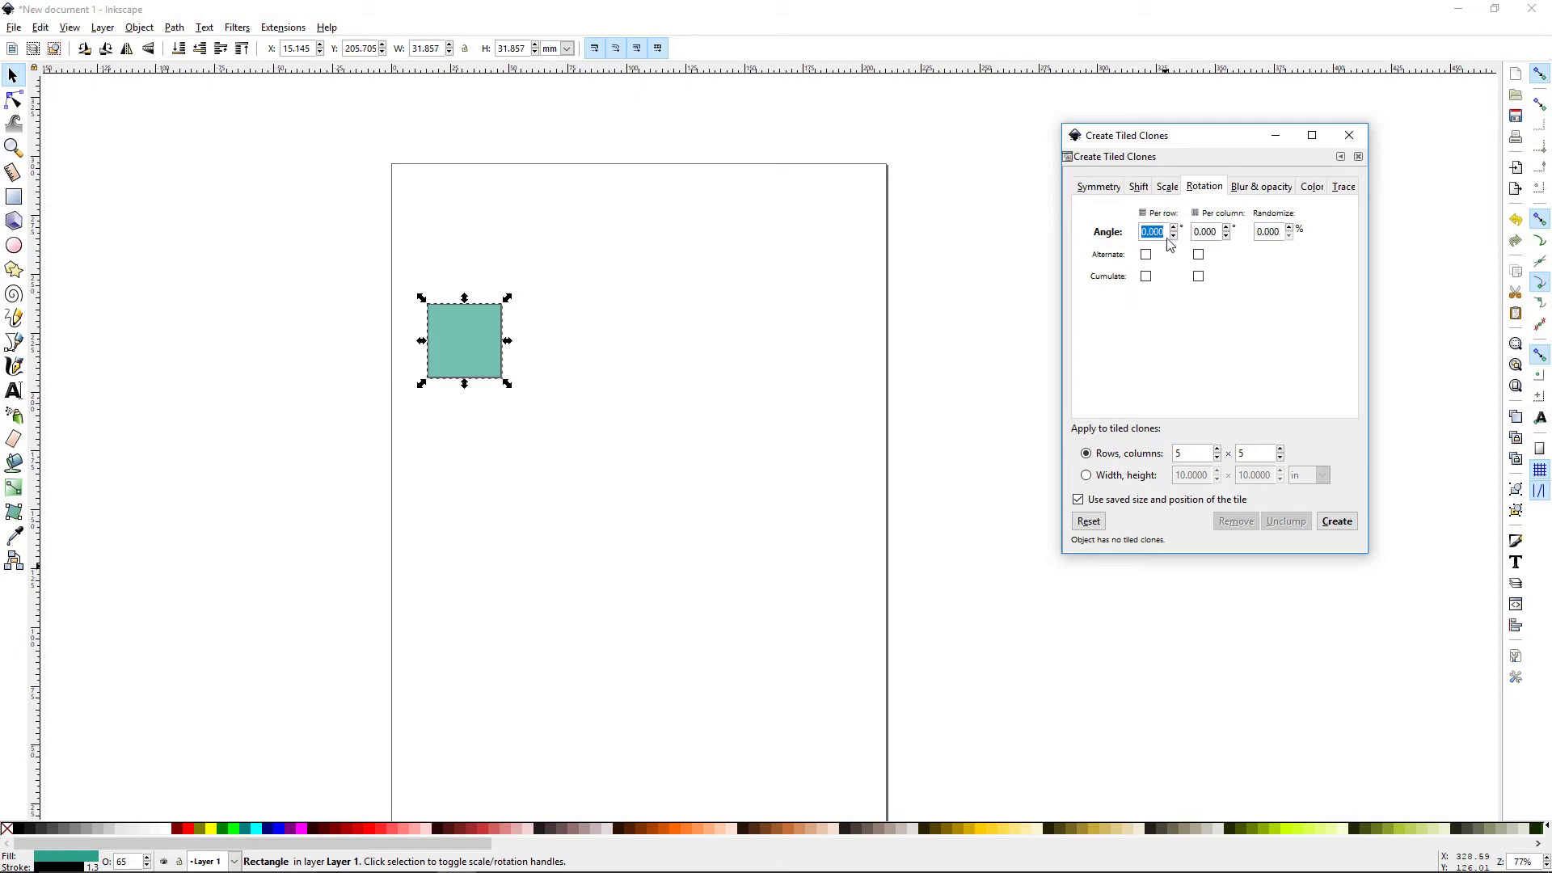
# Step: Create clones rotated 5° per row and 5° per column
pyautogui.write('5')
pyautogui.press('Tab')
pyautogui.write('5')
pyautogui.click(1336, 521)
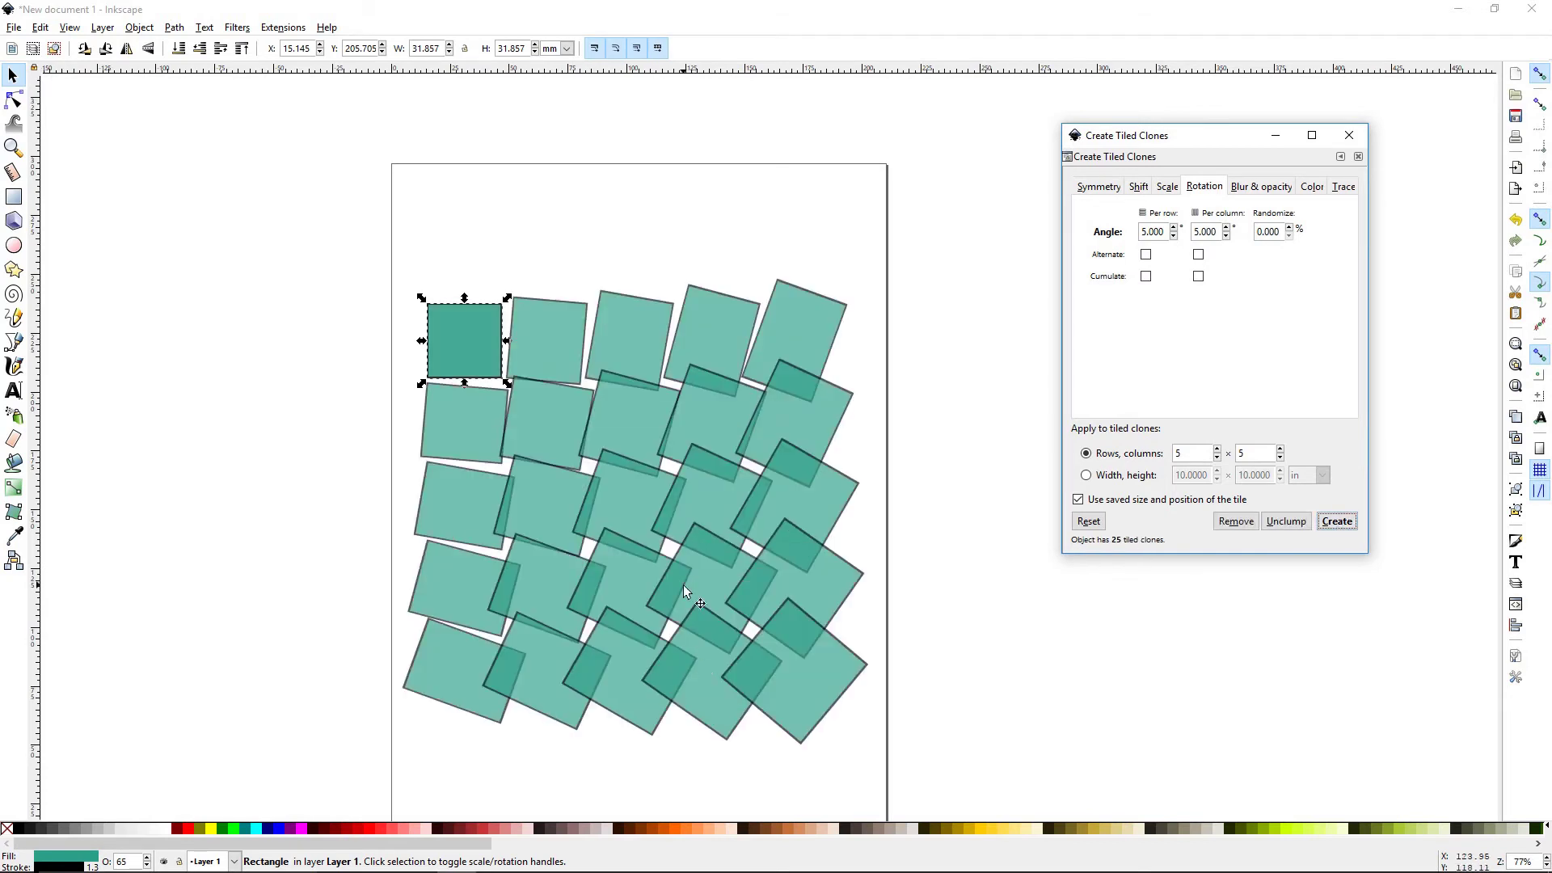
# Step: Make the 5° row and column rotation cumulative and regenerate the clones
pyautogui.click(1145, 276)
pyautogui.click(1198, 276)
pyautogui.click(1340, 525)
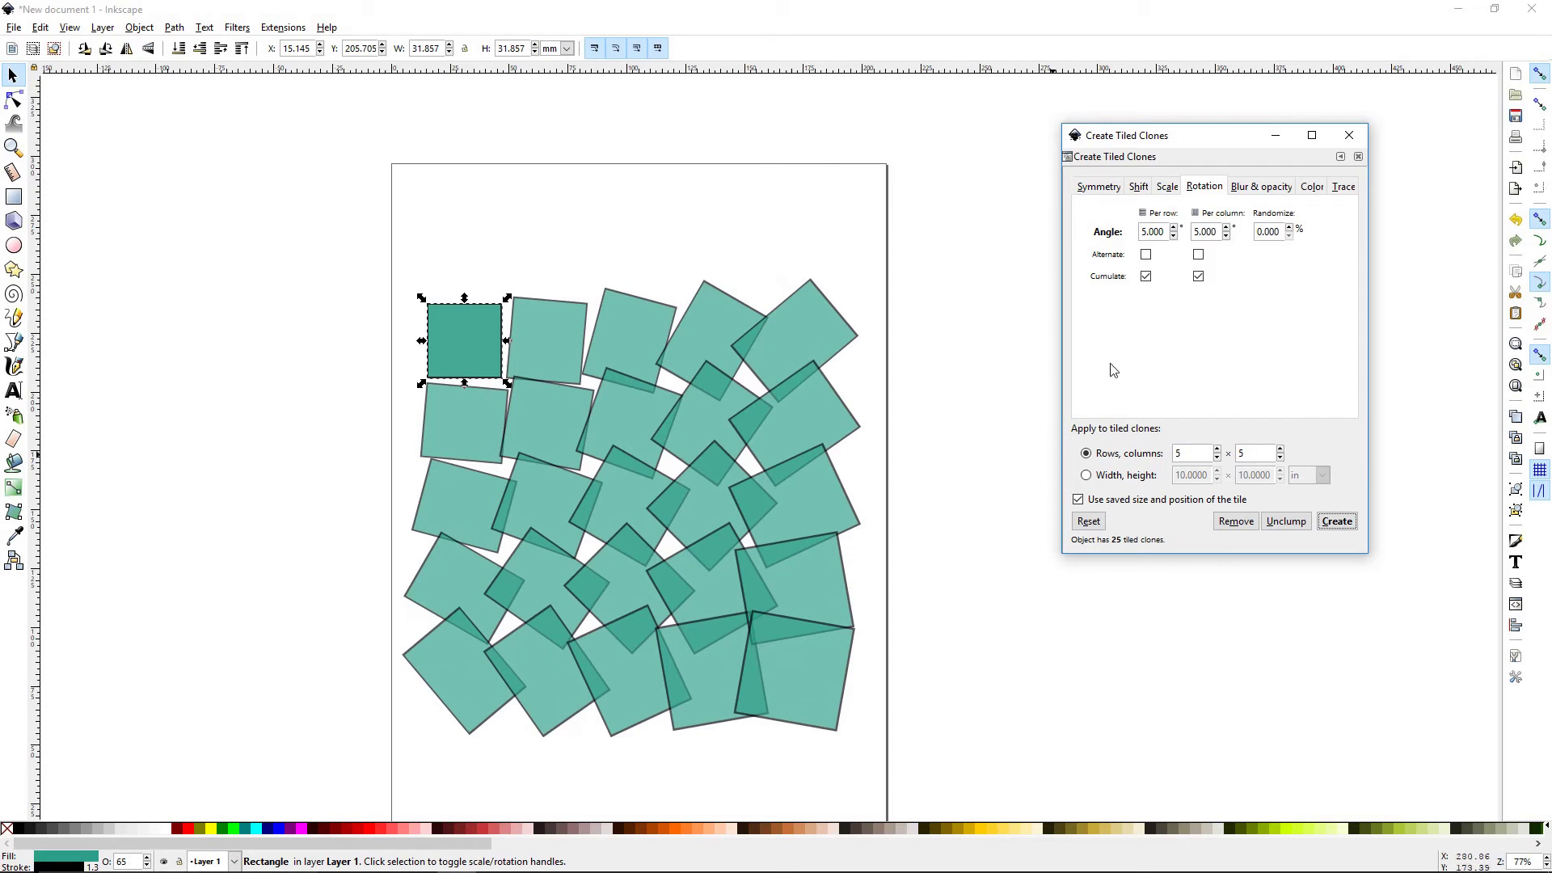
# Step: Regenerate with alternating, non-cumulative 5° rotation, then untick Alternate for rows and columns
pyautogui.click(1145, 253)
pyautogui.click(1198, 253)
pyautogui.click(1145, 275)
pyautogui.click(1197, 276)
pyautogui.click(1348, 521)
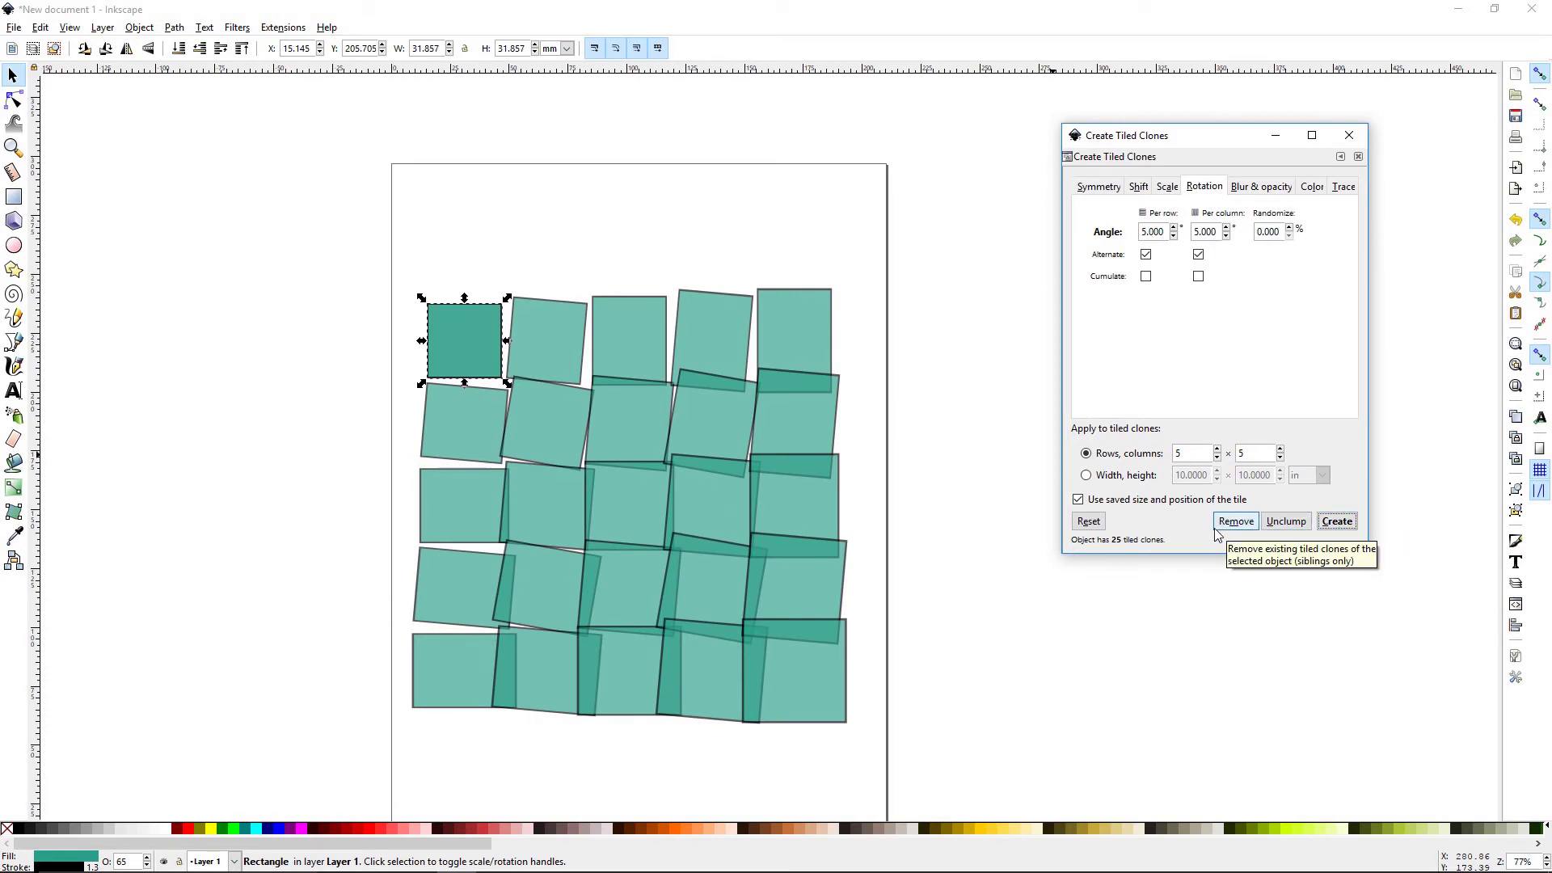
pyautogui.click(1145, 254)
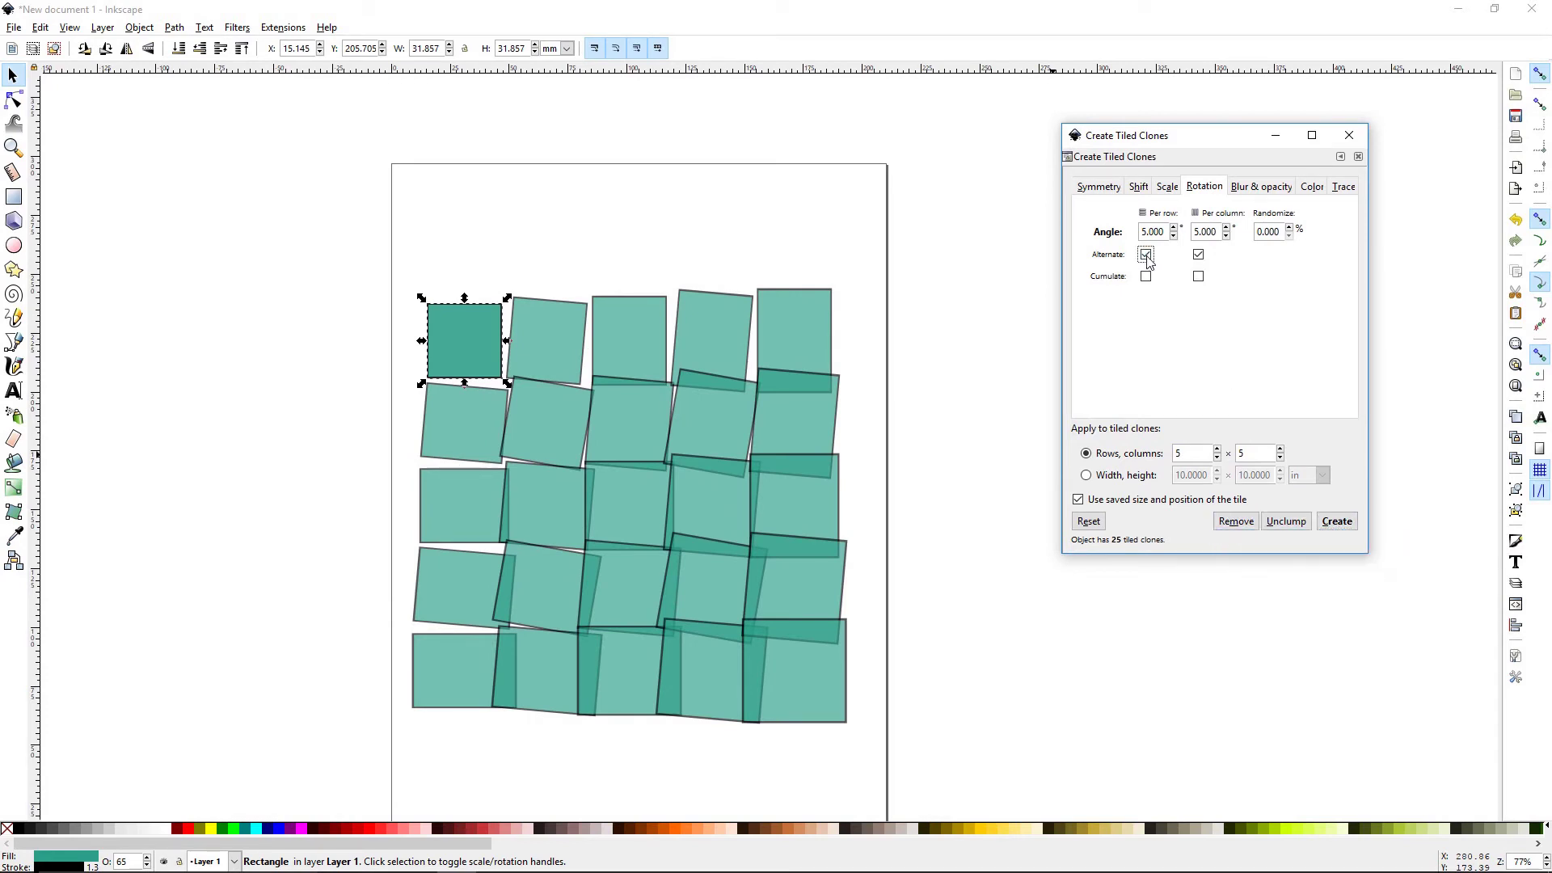
pyautogui.click(1199, 256)
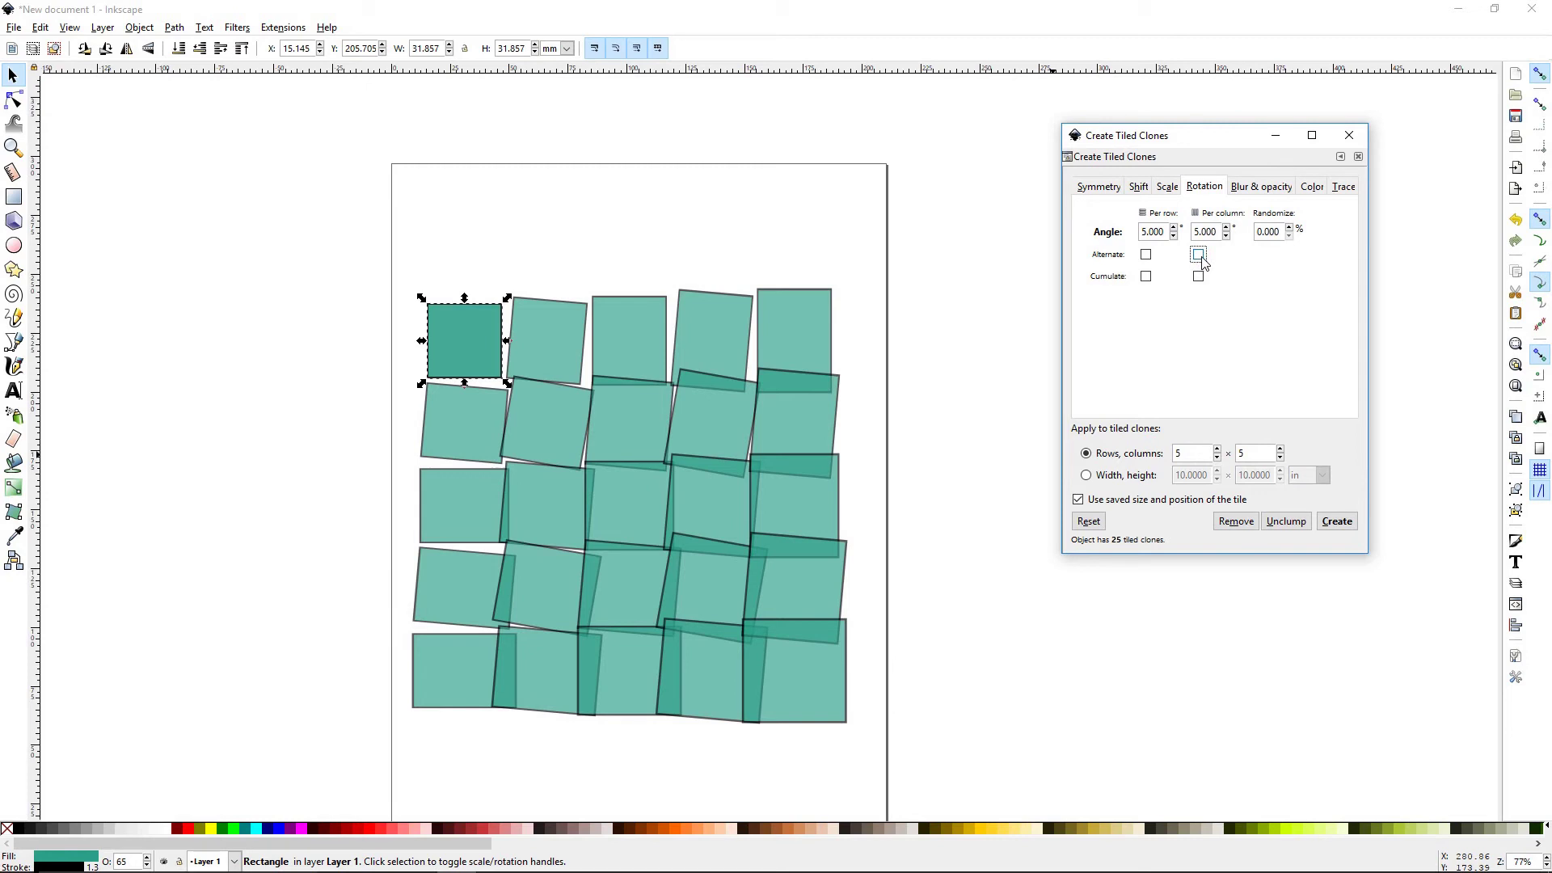
pyautogui.click(1274, 187)
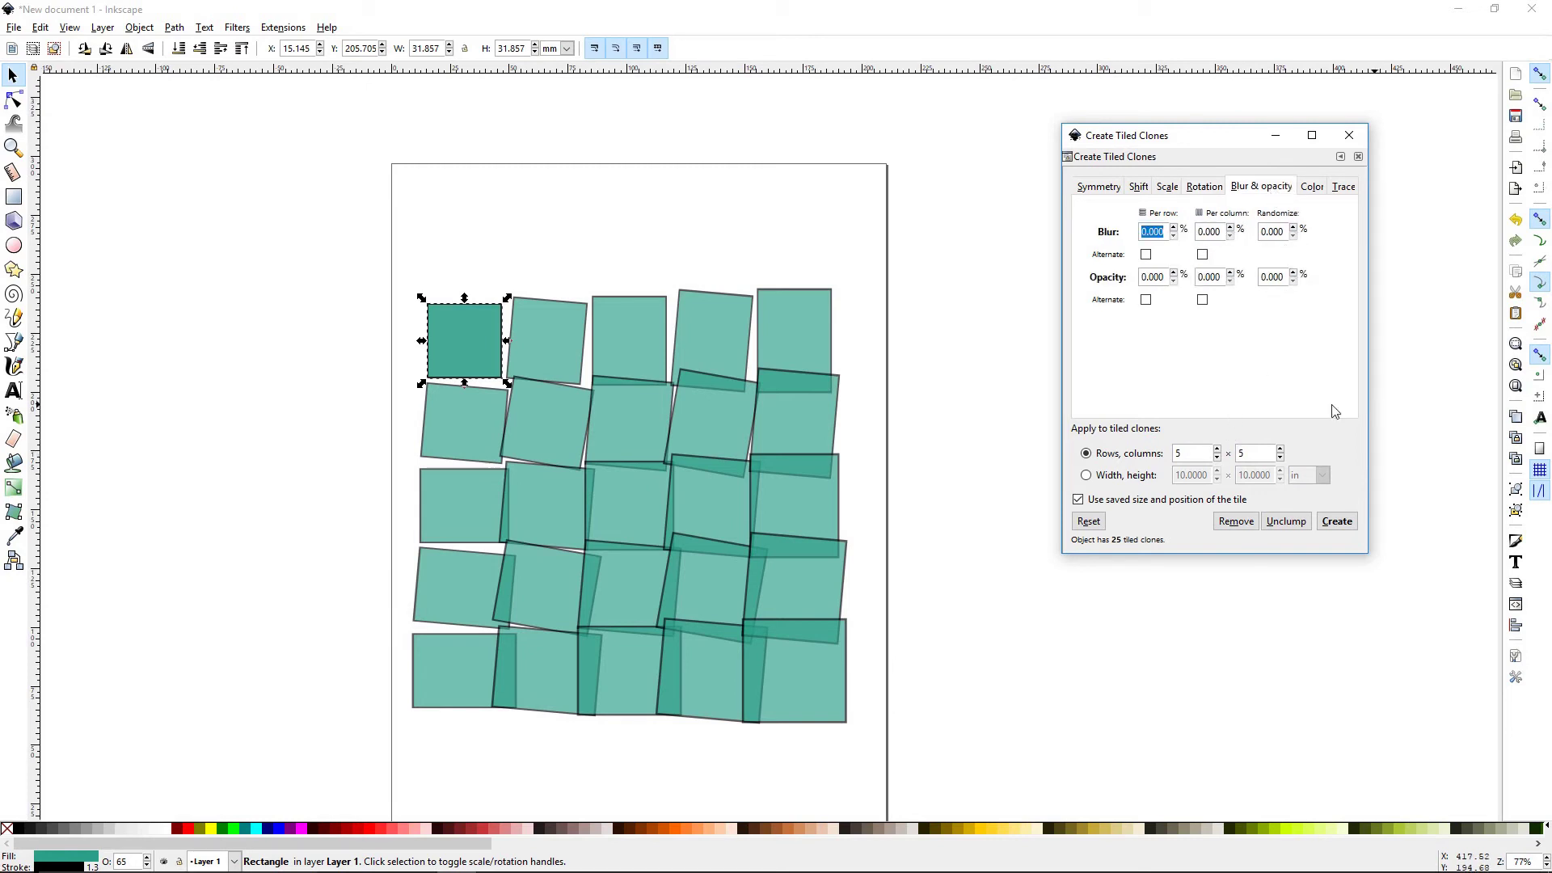
# Step: Replace the rotated clones with a grid blurred 10% per row and column, then reset and remove it
pyautogui.click(1233, 522)
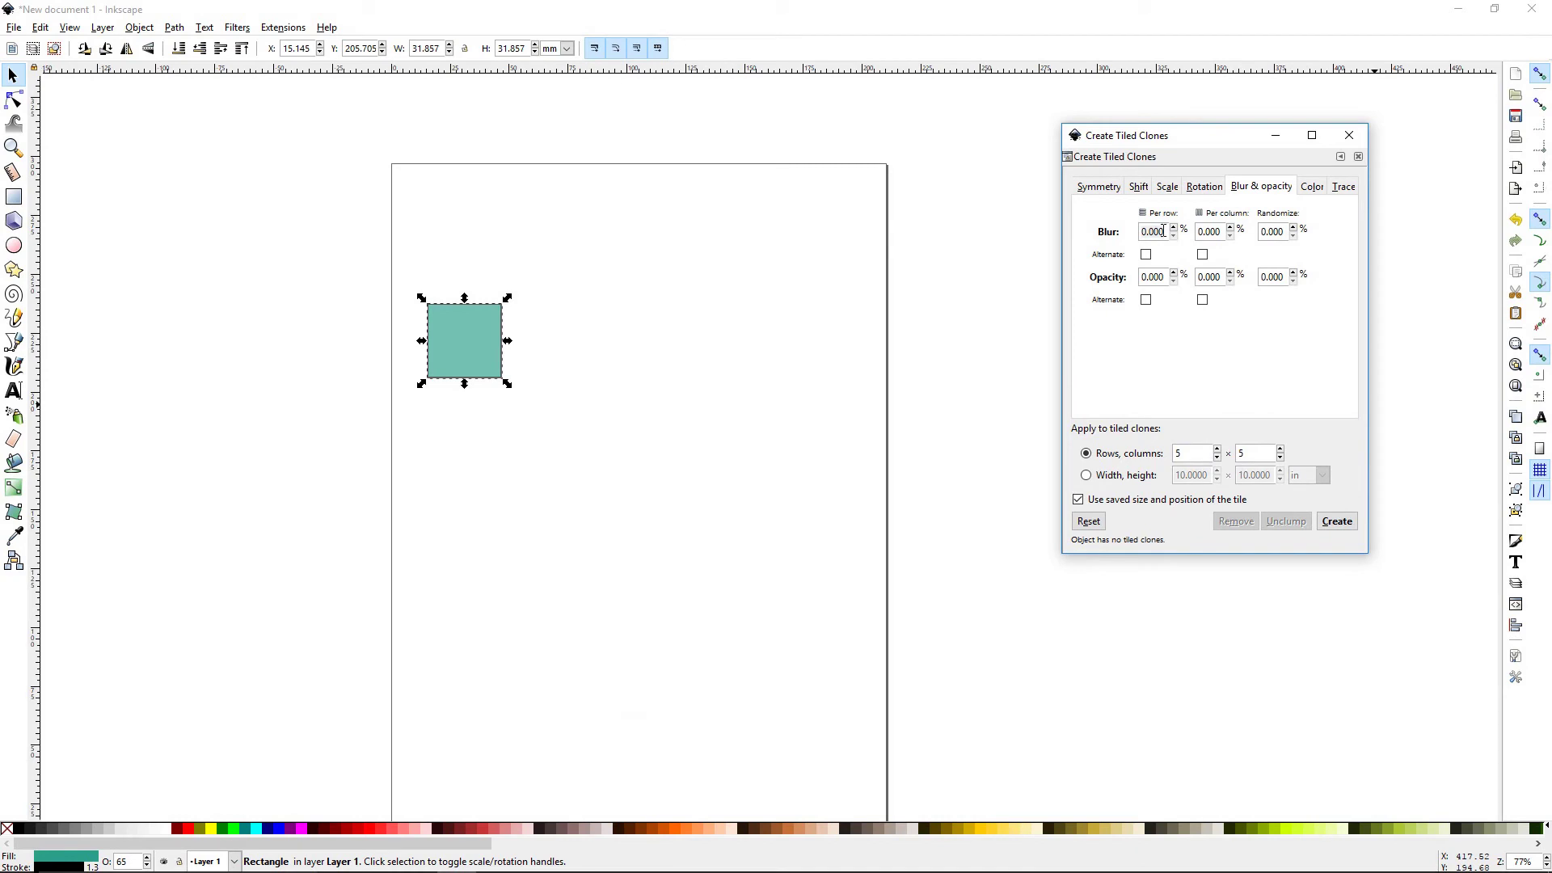
pyautogui.doubleClick(1164, 232)
pyautogui.write('10')
pyautogui.moveTo(1222, 232); pyautogui.dragTo(1199, 232)
pyautogui.write('10')
pyautogui.click(1337, 521)
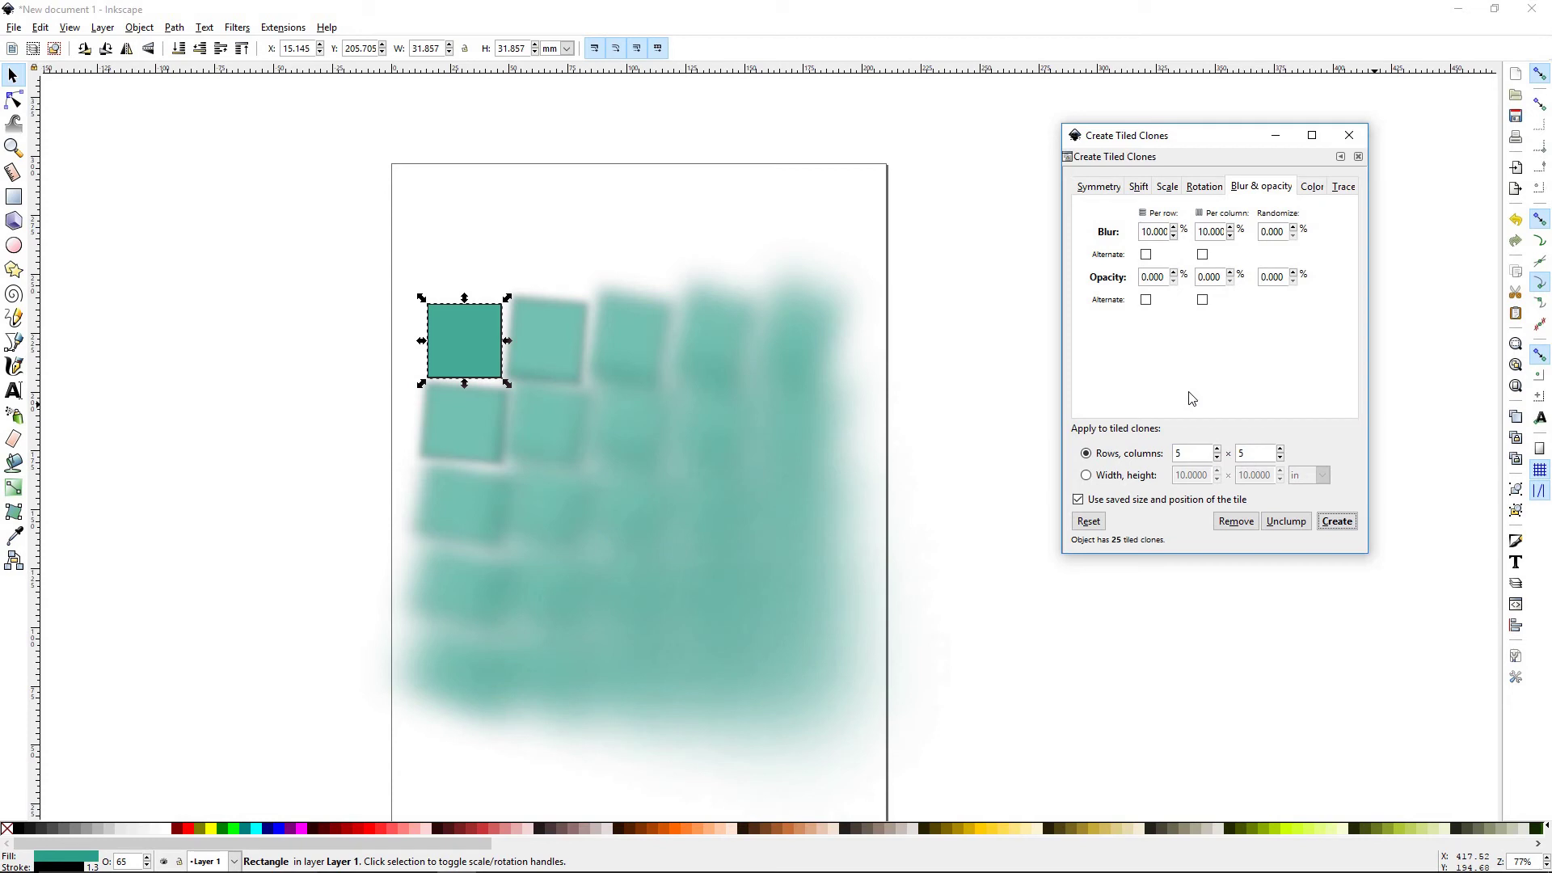
pyautogui.click(1087, 521)
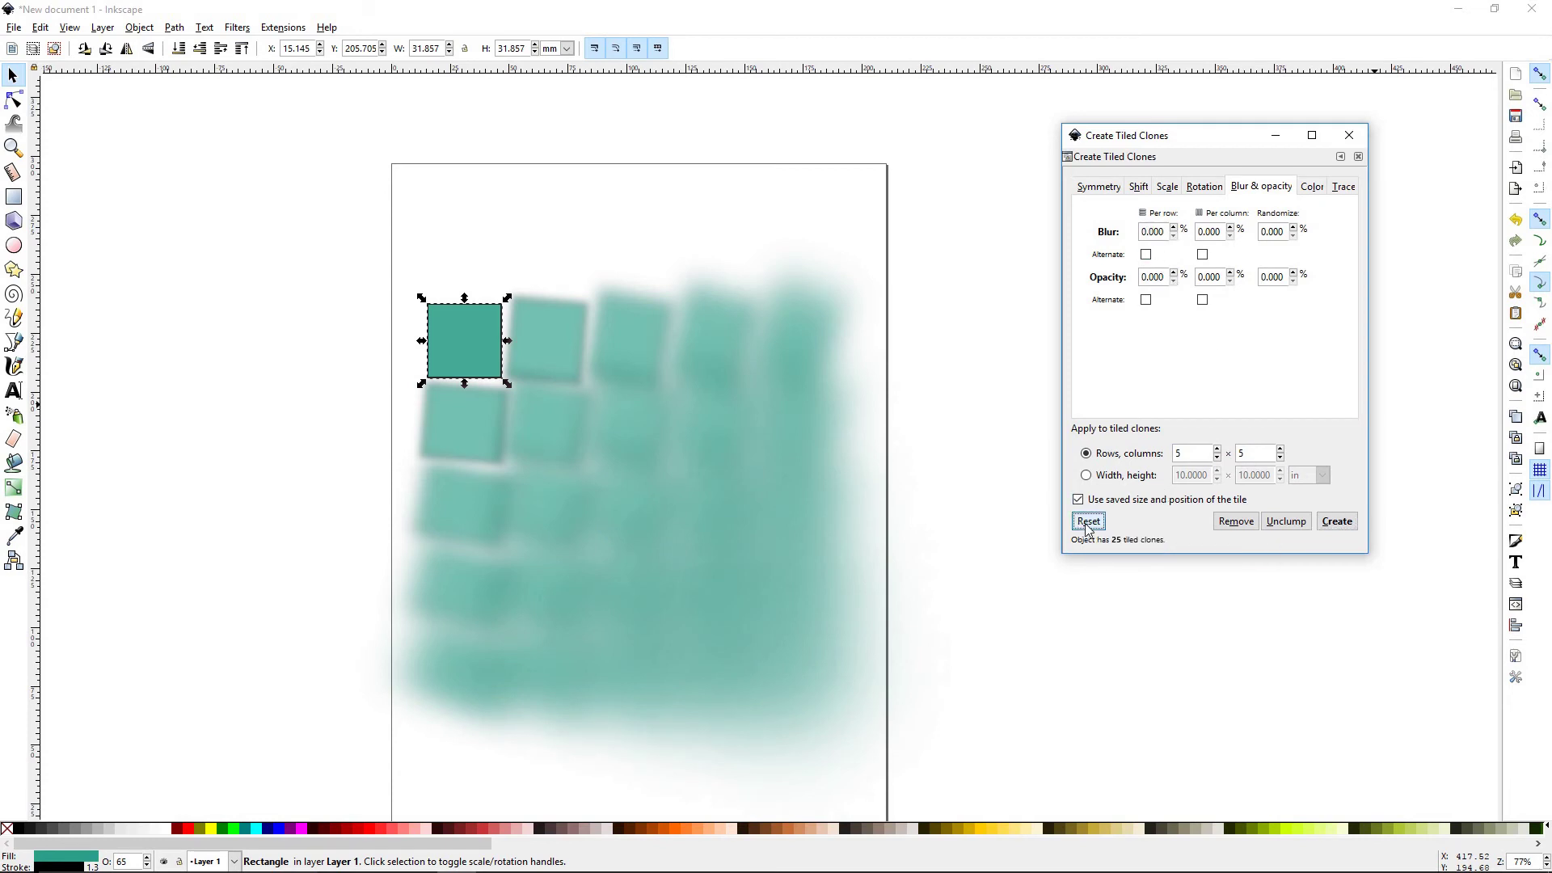
pyautogui.click(1235, 522)
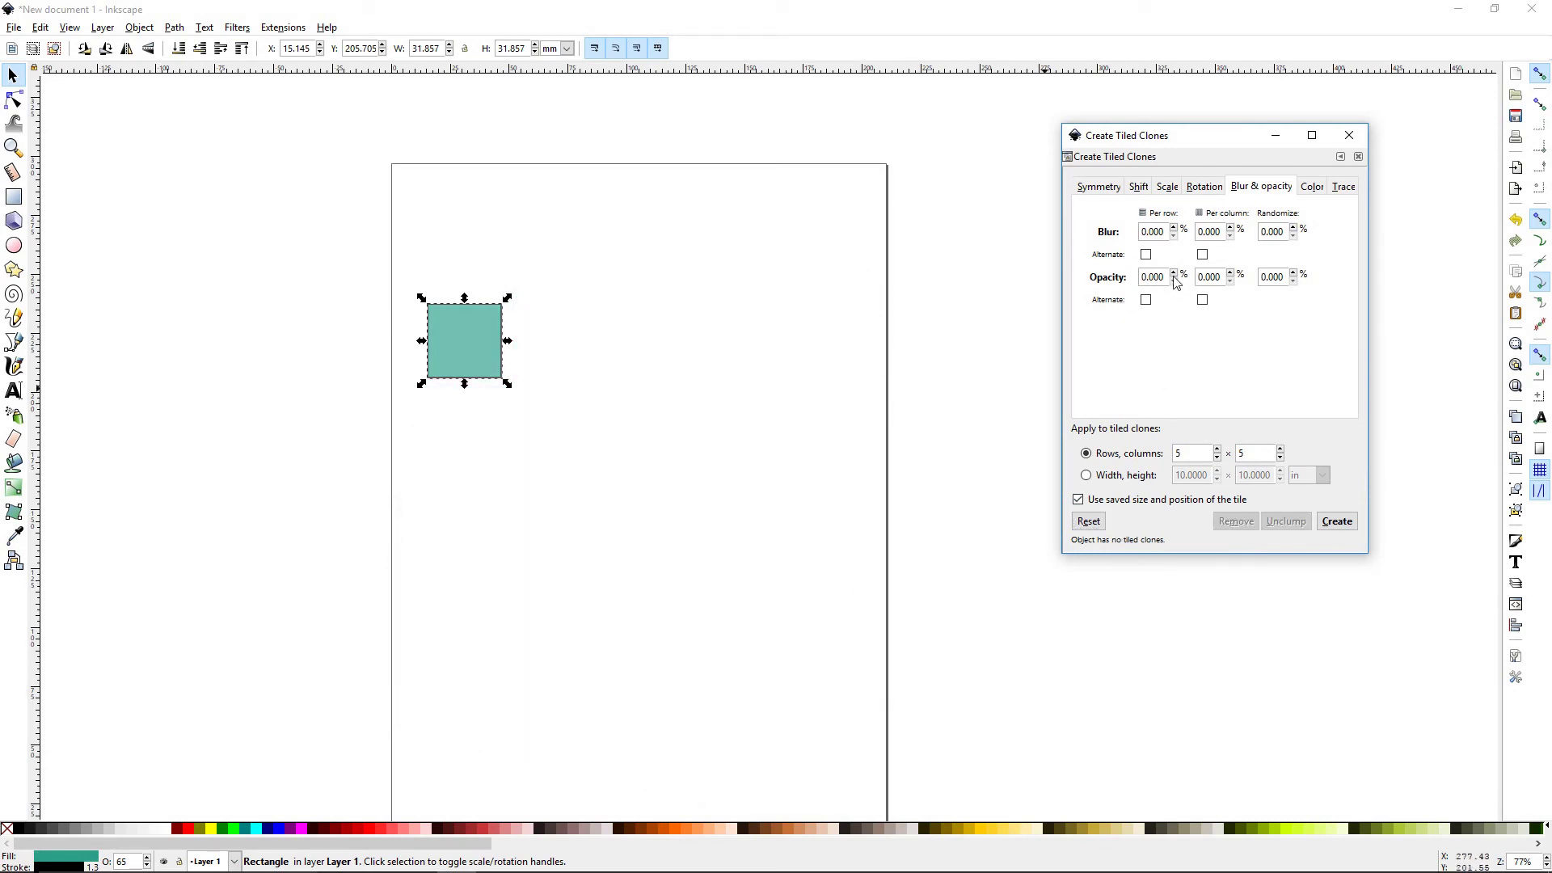
# Step: Create clones fading 2% in opacity per row and per column
pyautogui.moveTo(1163, 277); pyautogui.dragTo(1117, 275)
pyautogui.write('2')
pyautogui.doubleClick(1219, 277)
pyautogui.write('2')
pyautogui.click(1335, 521)
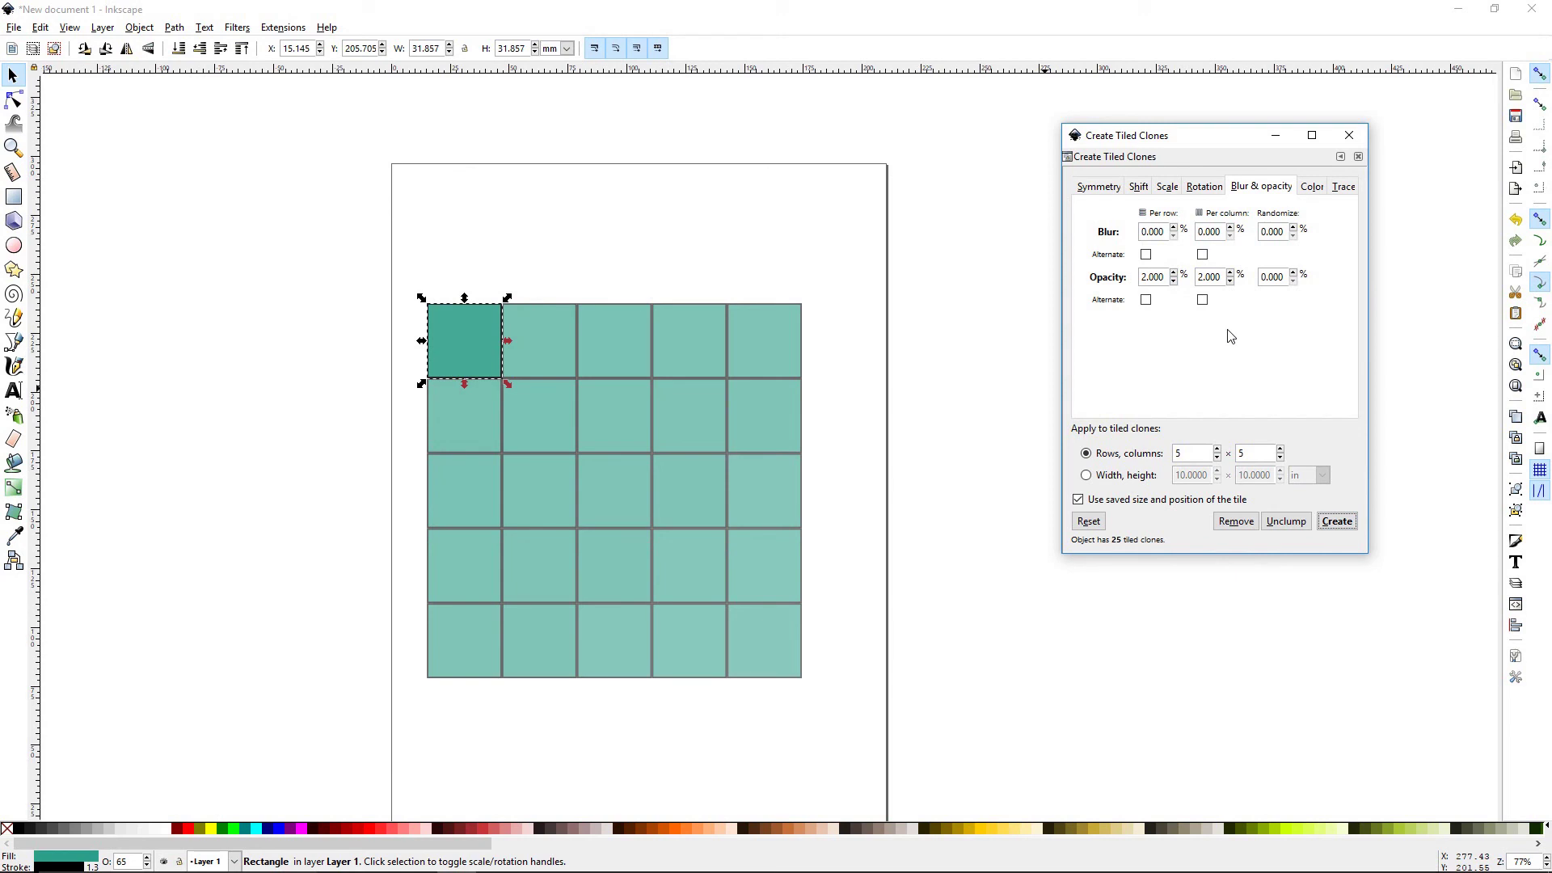
# Step: Regenerate the clones fading 10% opacity per row and column, then remove them
pyautogui.doubleClick(1154, 277)
pyautogui.write('10')
pyautogui.doubleClick(1222, 277)
pyautogui.write('1')
pyautogui.click(1336, 521)
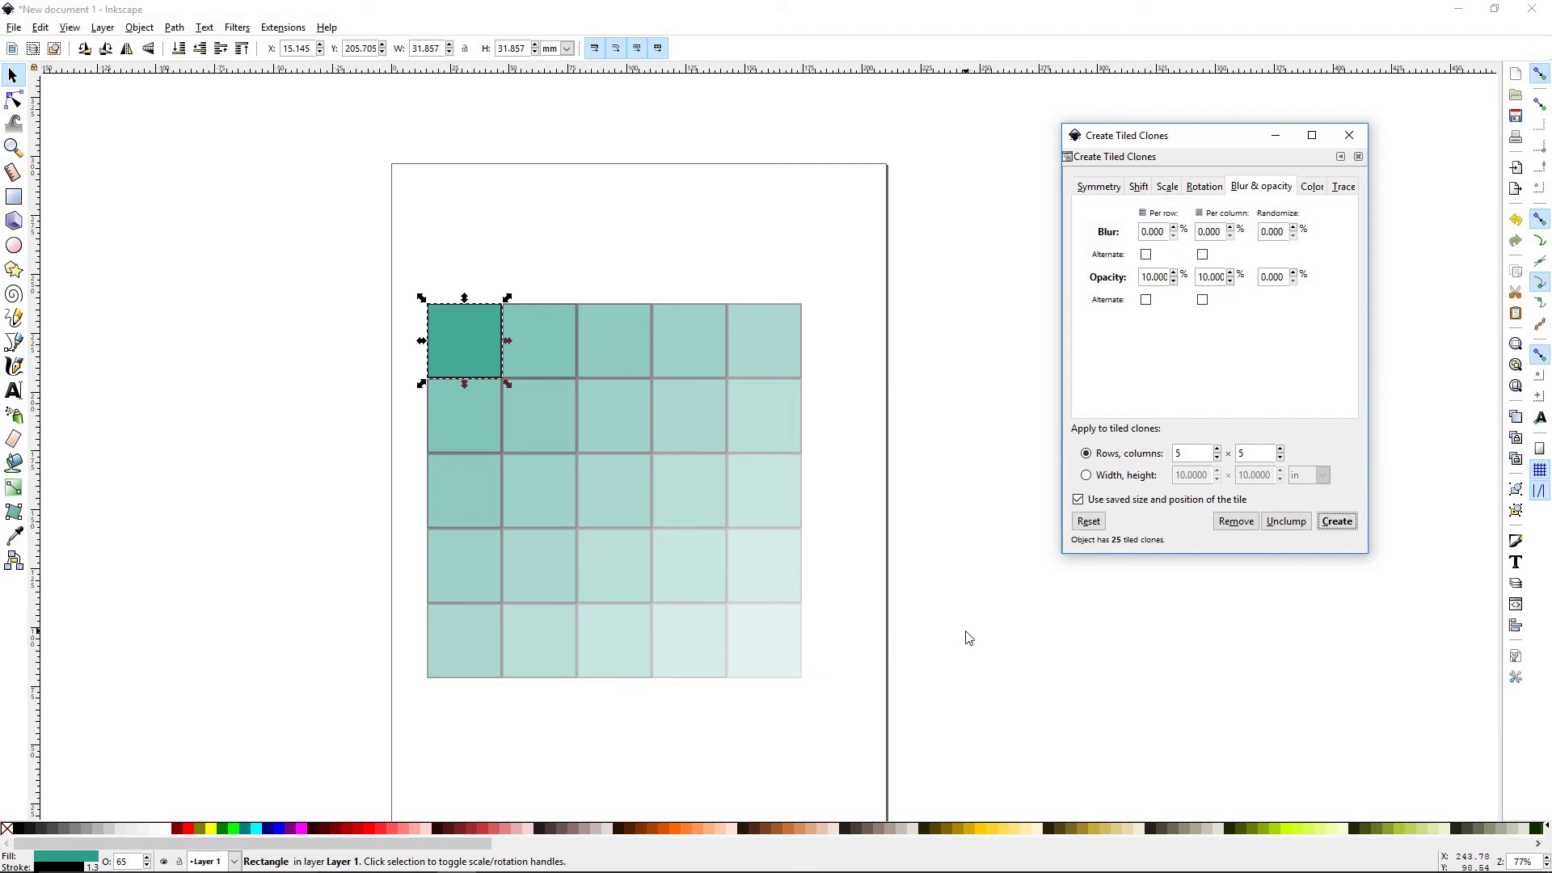
pyautogui.click(1235, 521)
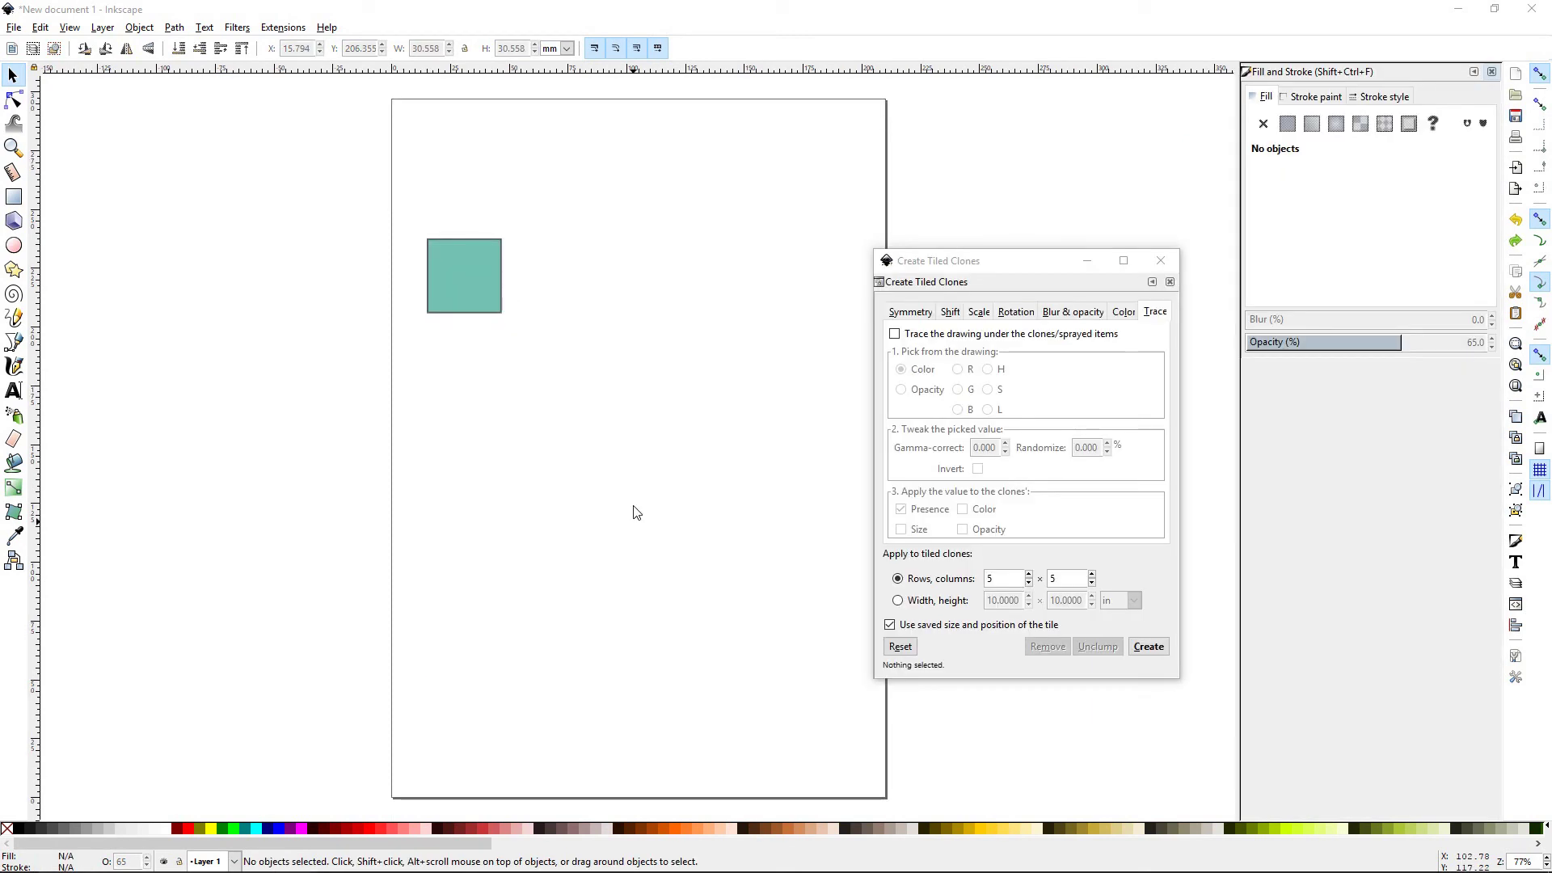
# Step: Look at the clones' Color settings, then go back to the Trace settings
pyautogui.click(1124, 314)
pyautogui.click(1154, 314)
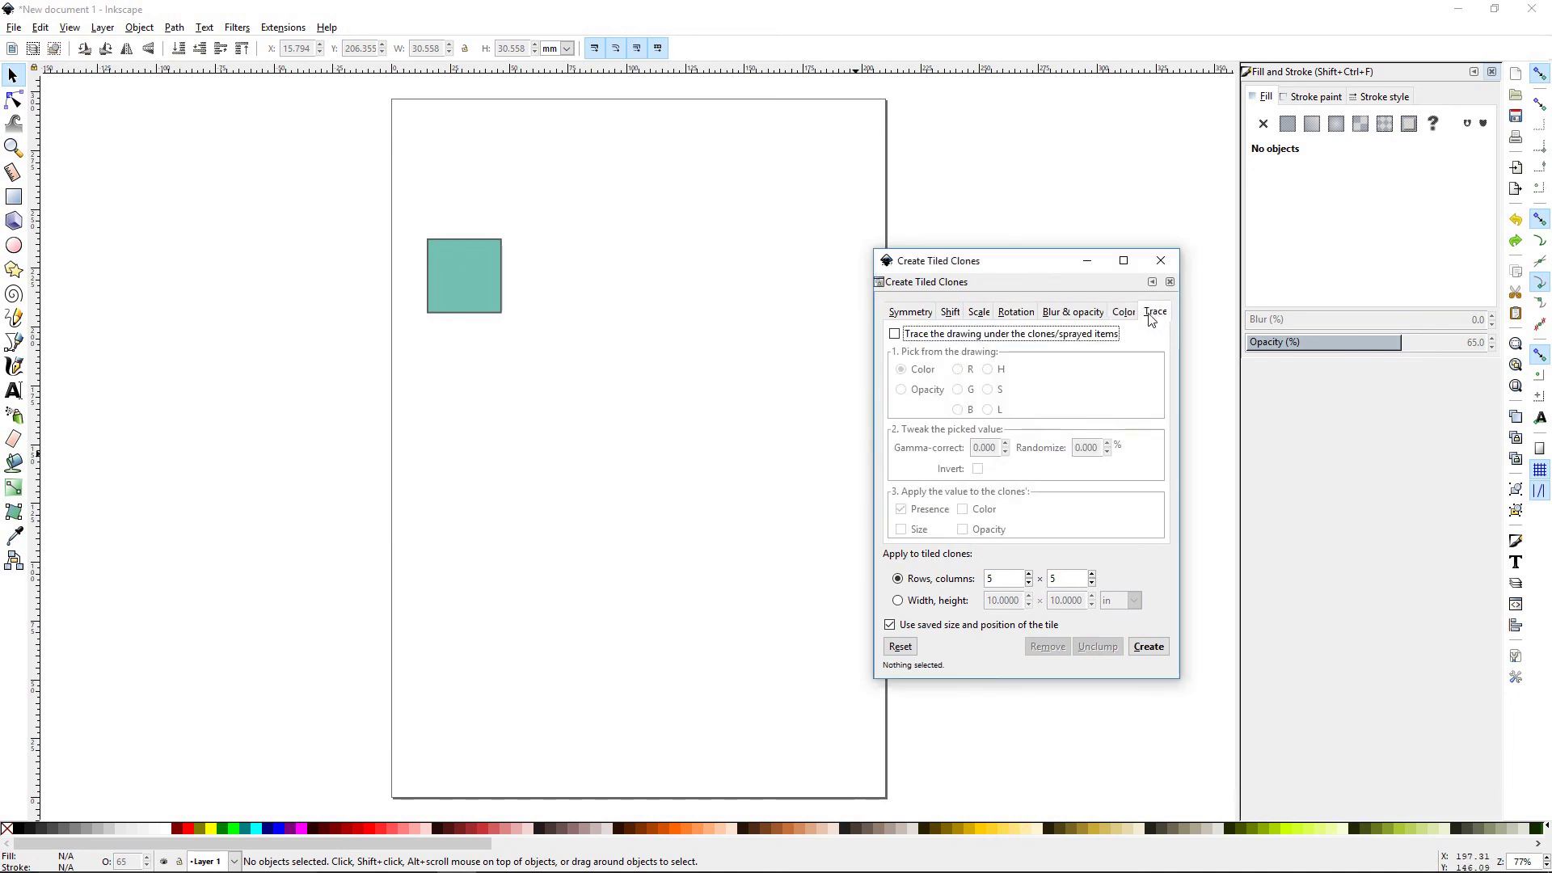